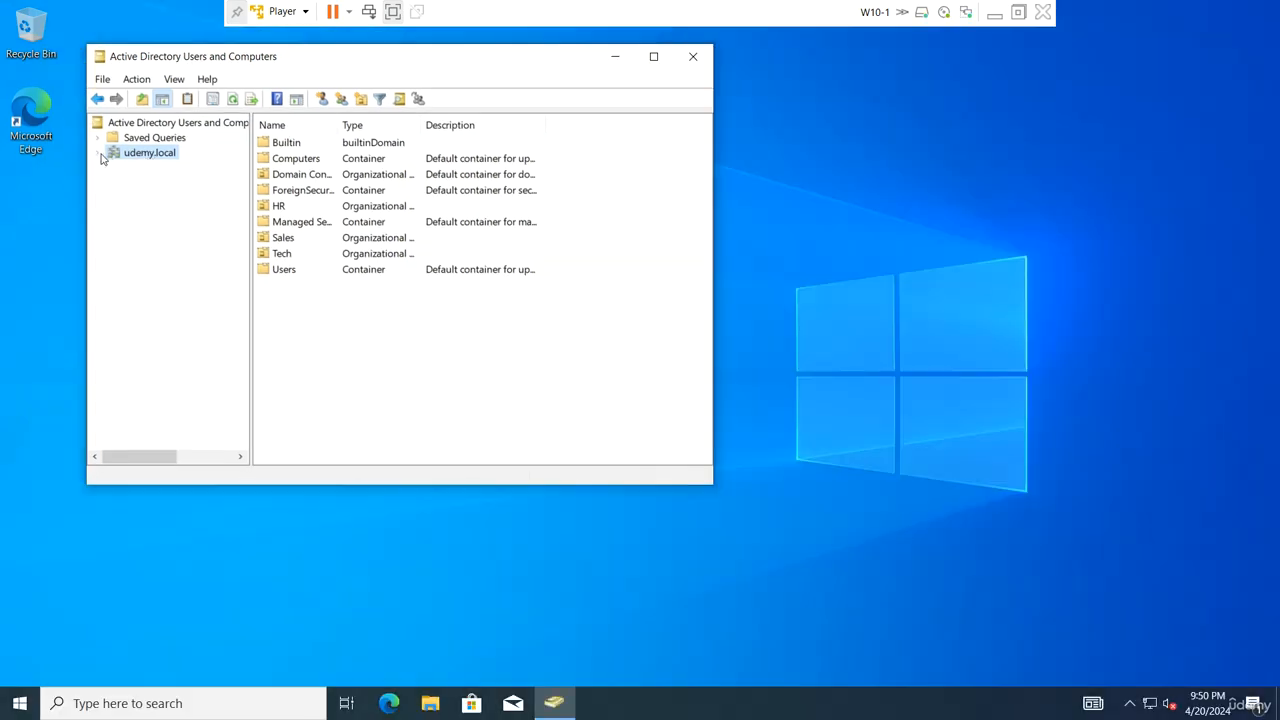
Try to delete the HR OU, dismiss the accidental-deletion protection error, and expand HR
click(98, 153)
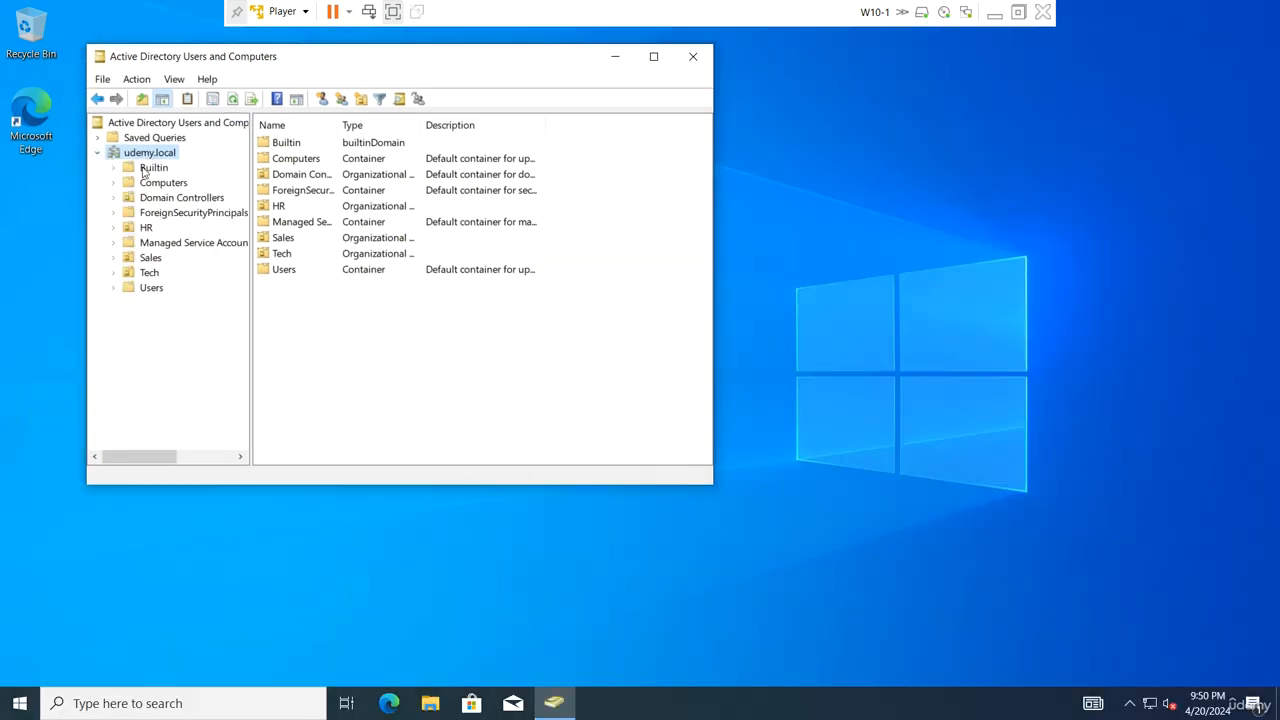
click(146, 228)
right_click(146, 228)
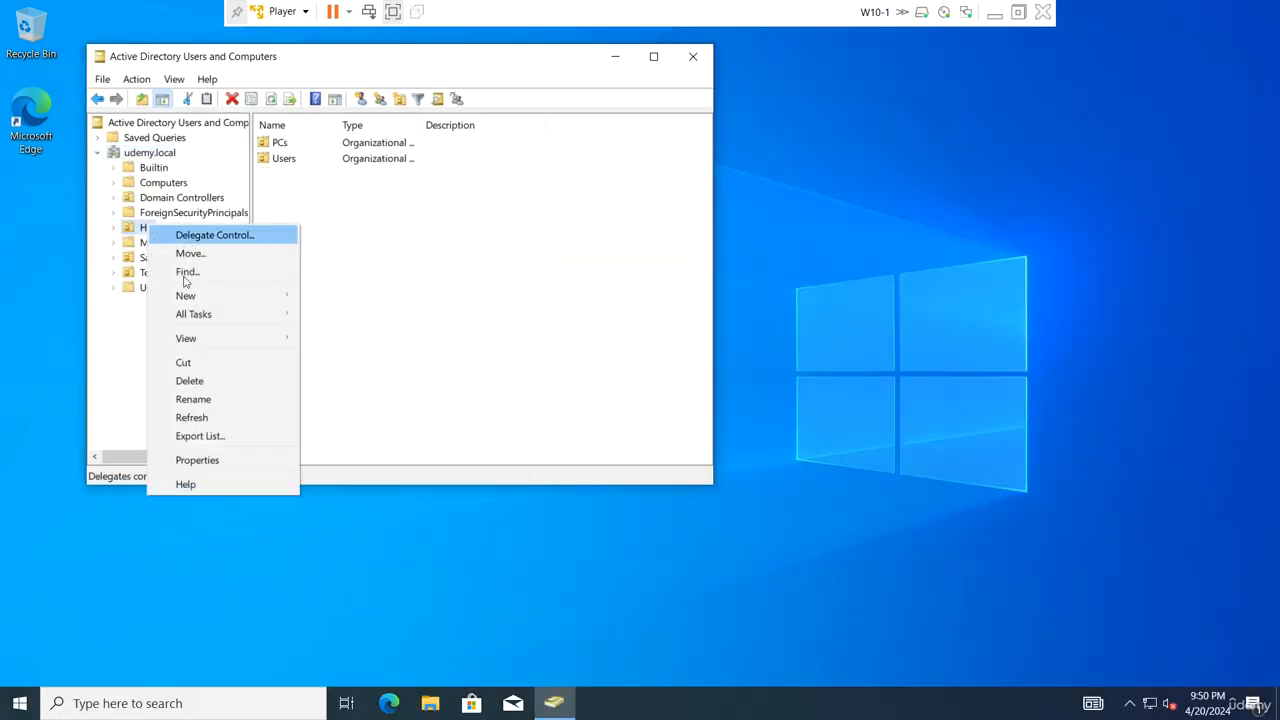
click(209, 380)
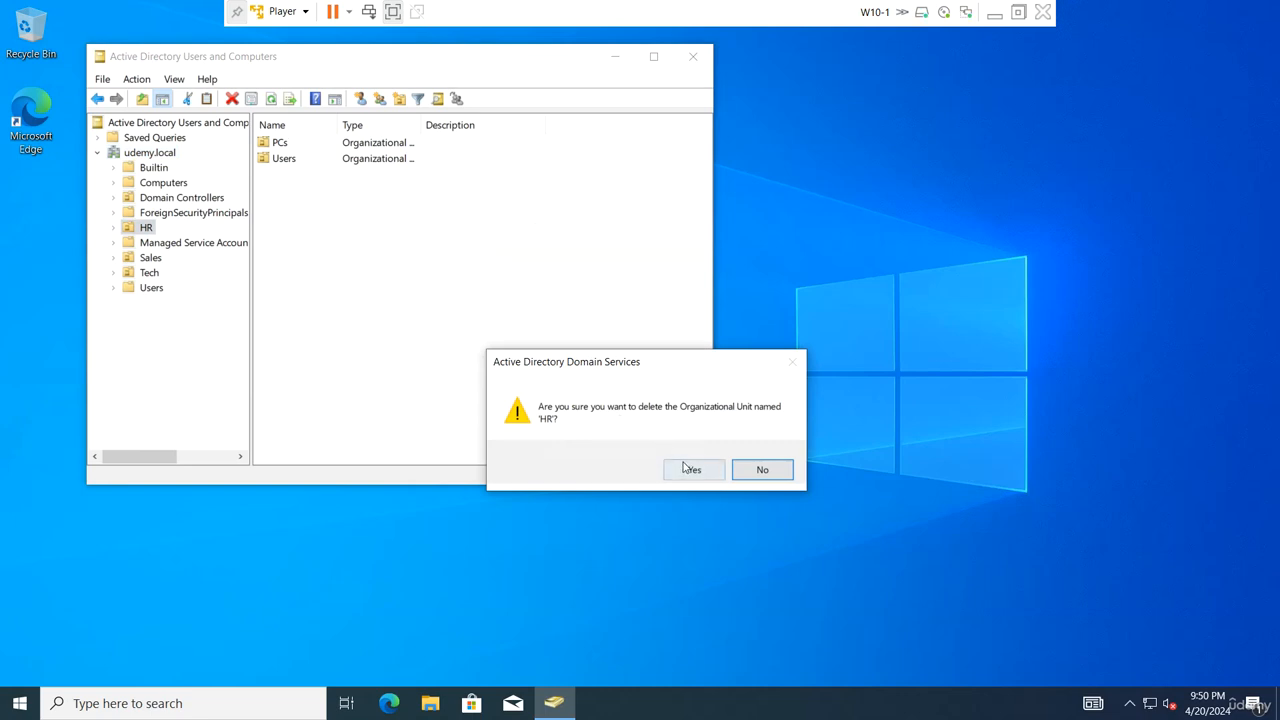
click(690, 469)
click(764, 470)
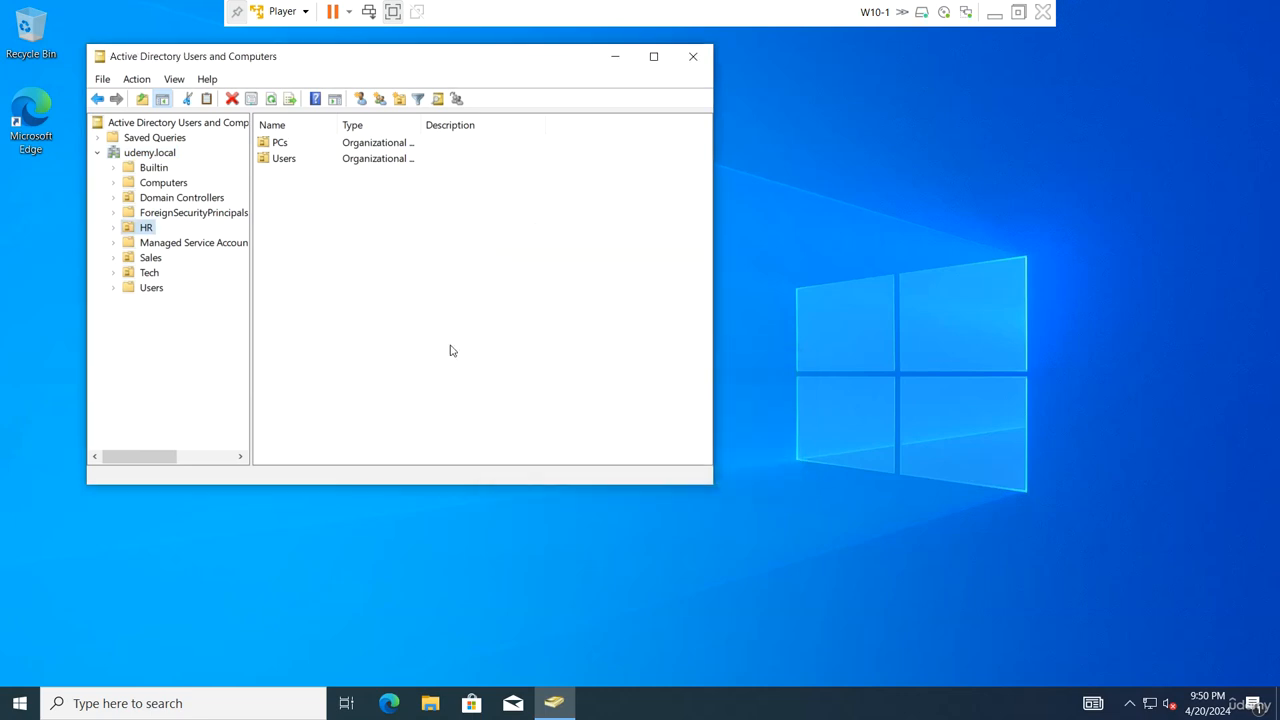
click(114, 228)
Look at HR\PCs properties, then enable View > Advanced Features
click(158, 243)
right_click(155, 243)
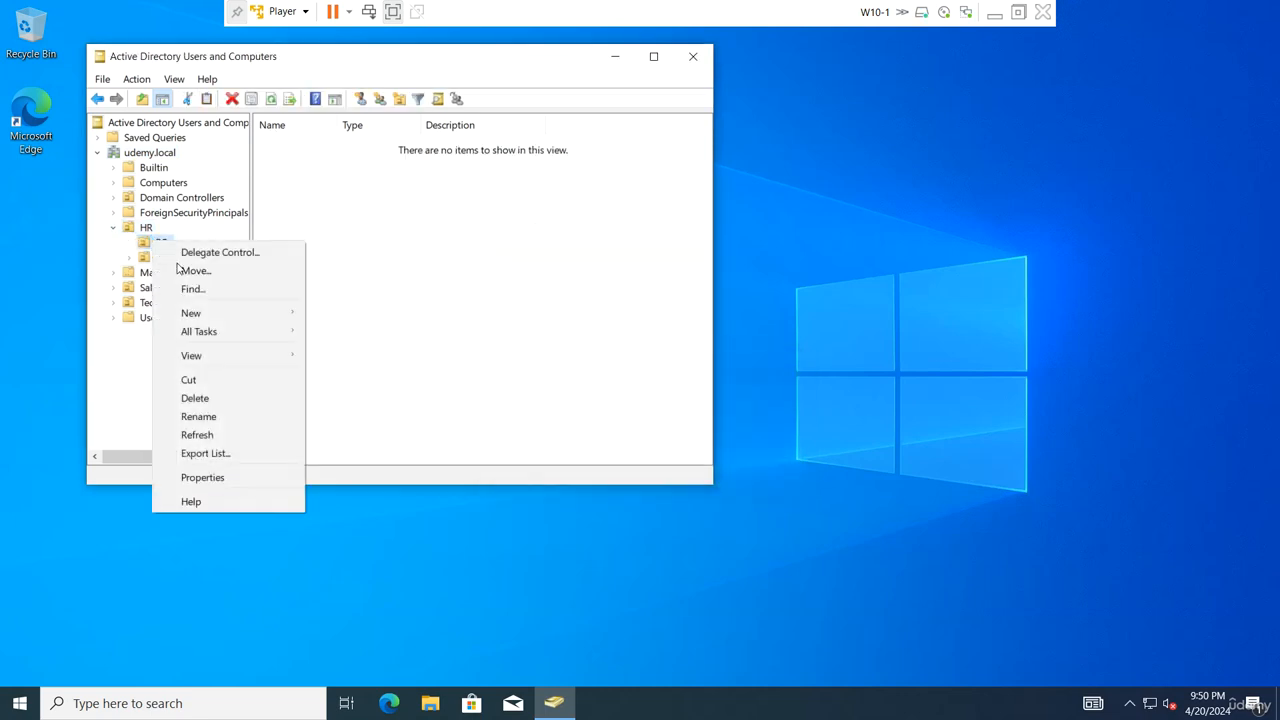
click(218, 478)
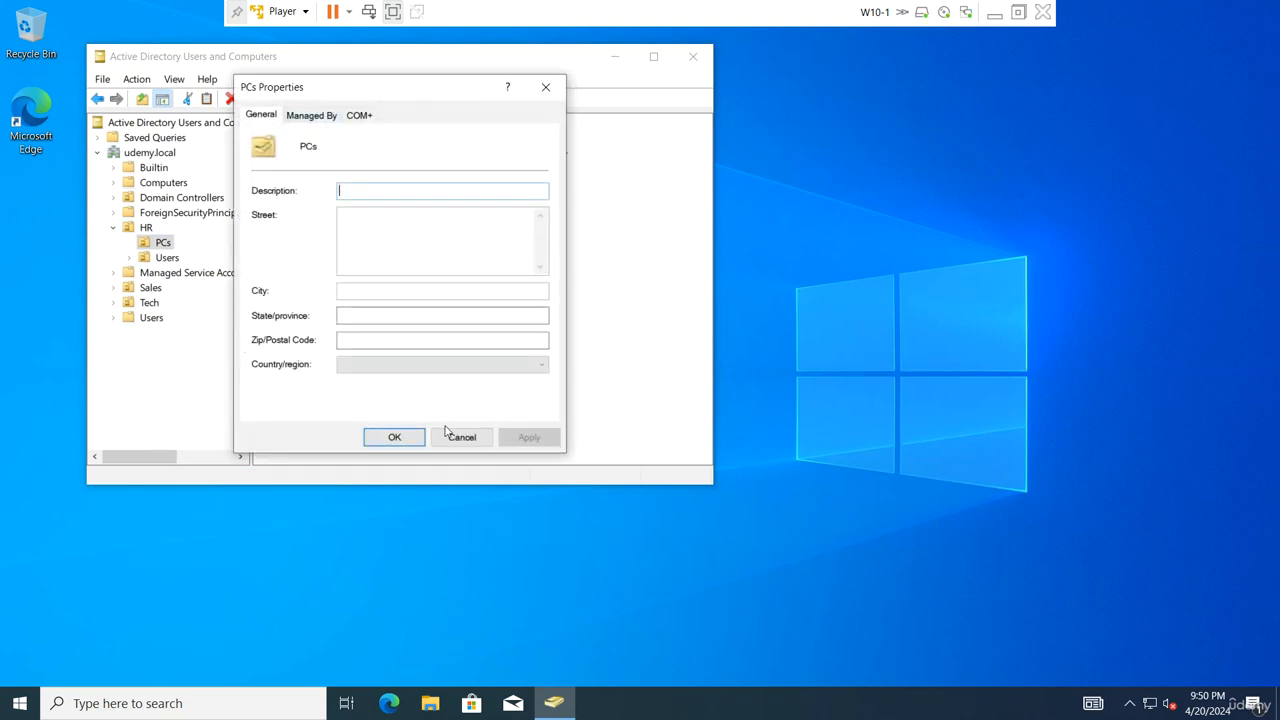
click(446, 434)
click(174, 79)
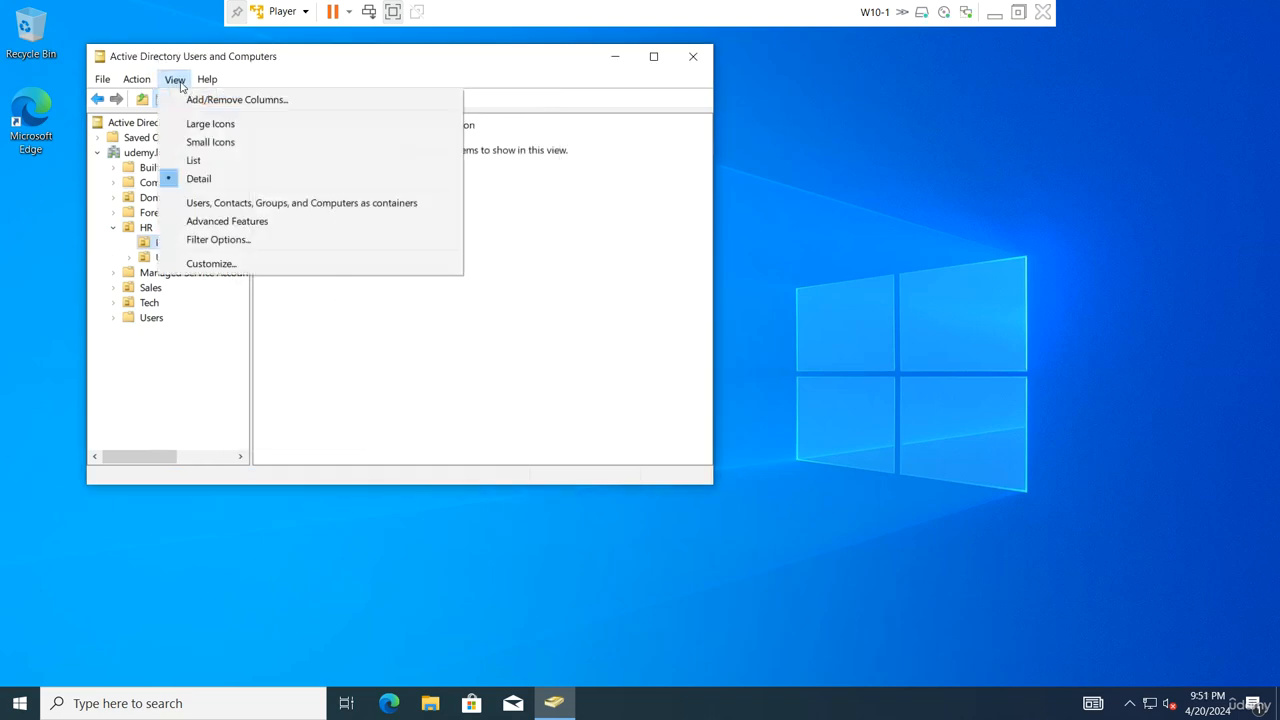
click(237, 222)
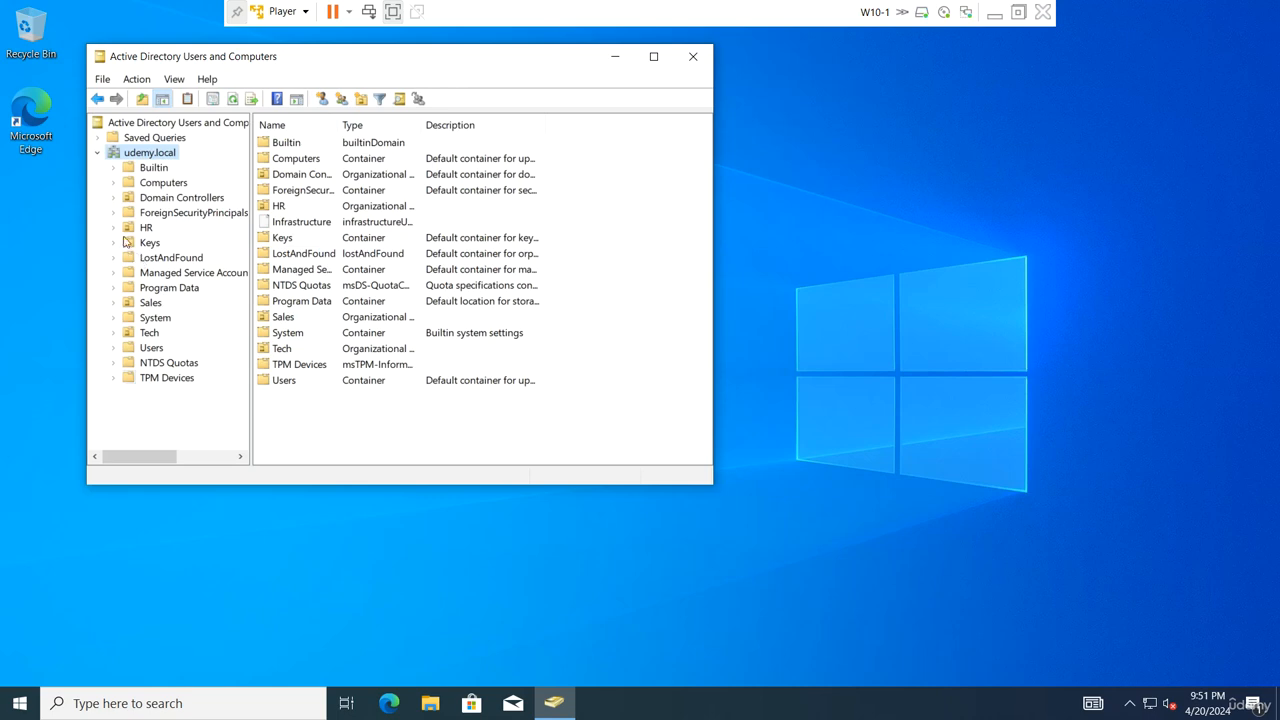
Check the deletion protection on the Object tab of the HR\PCs OU
click(113, 227)
click(162, 242)
right_click(164, 243)
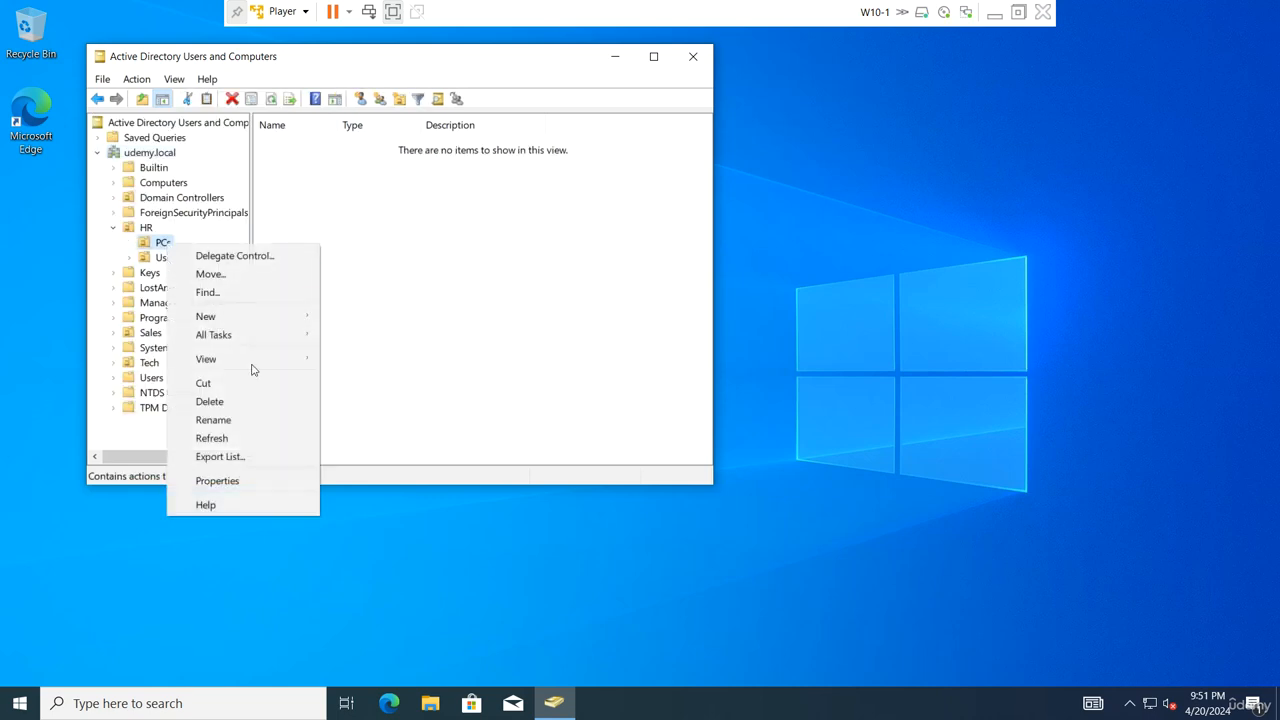
click(242, 481)
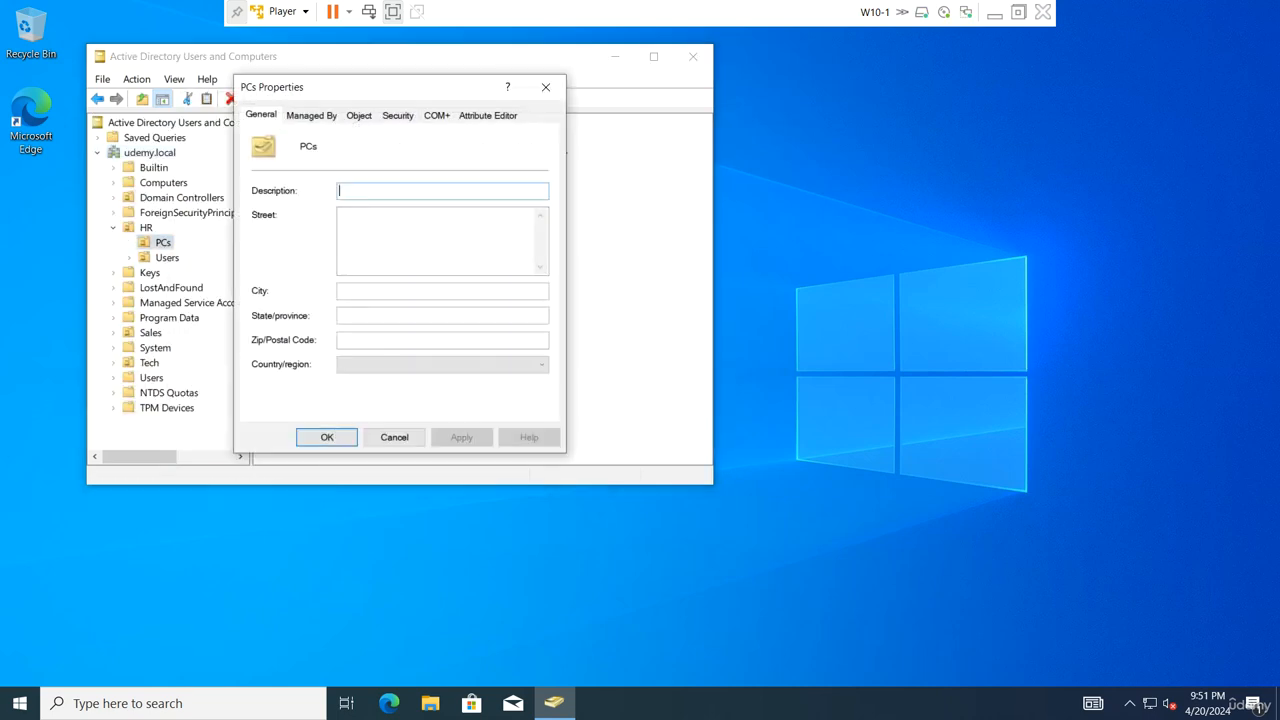
click(359, 115)
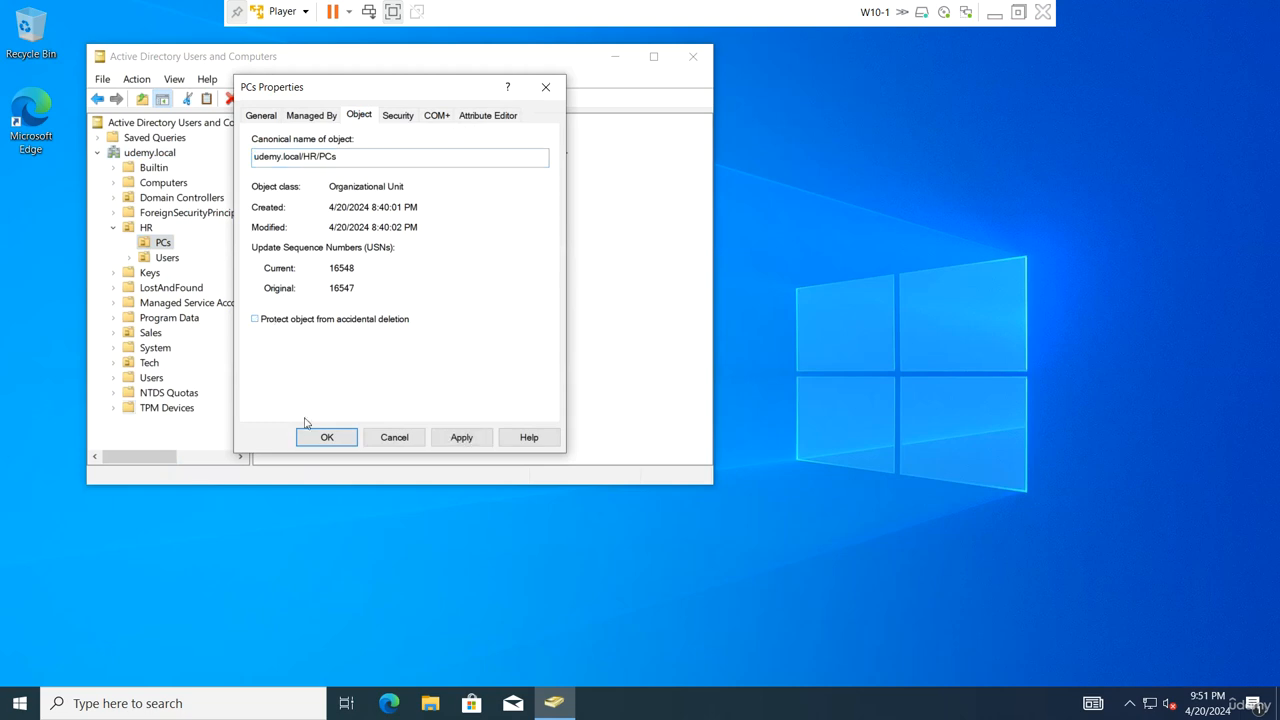
click(329, 437)
Check the deletion protection on the Object tab of the HR\Users OU
click(166, 258)
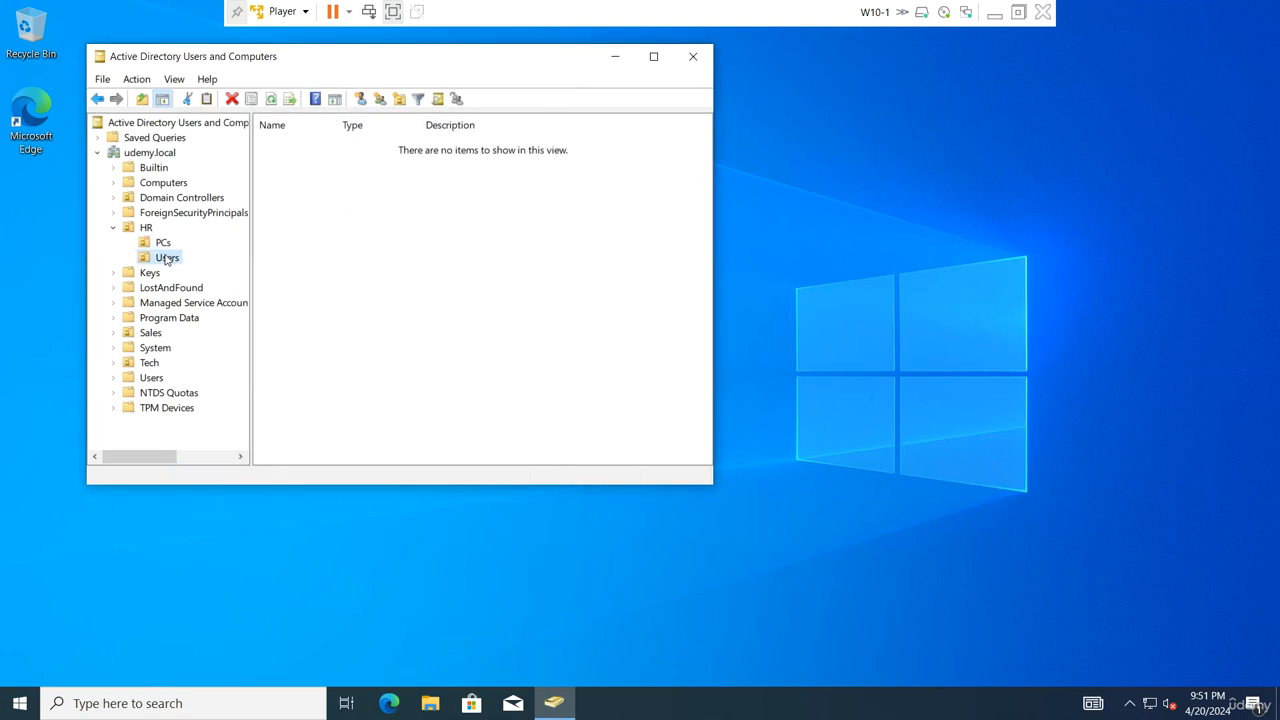
right_click(166, 258)
click(214, 492)
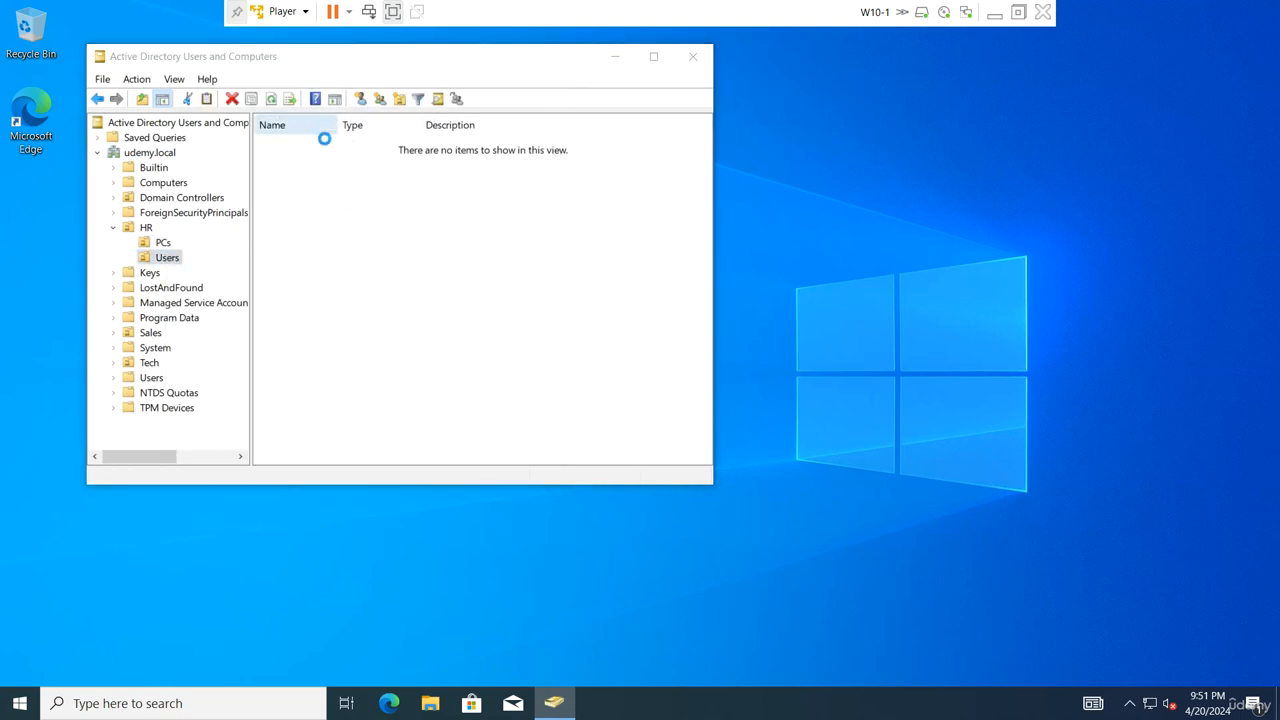
click(359, 115)
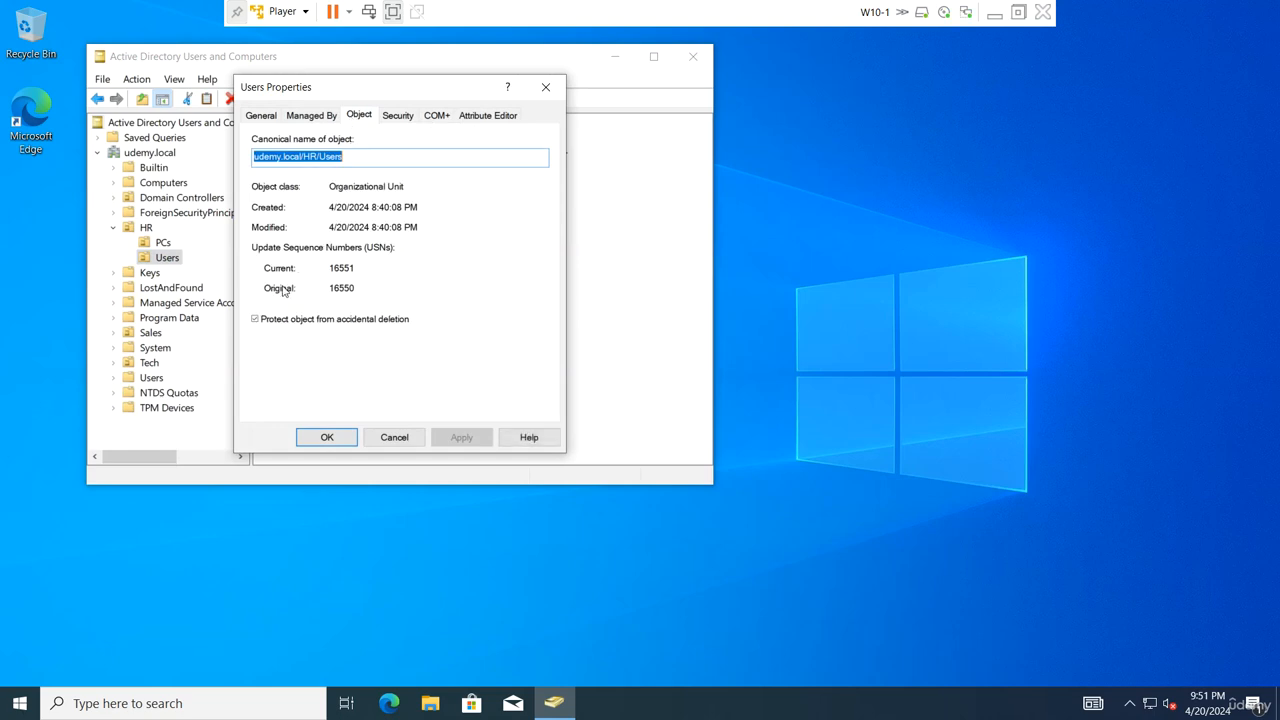
click(327, 437)
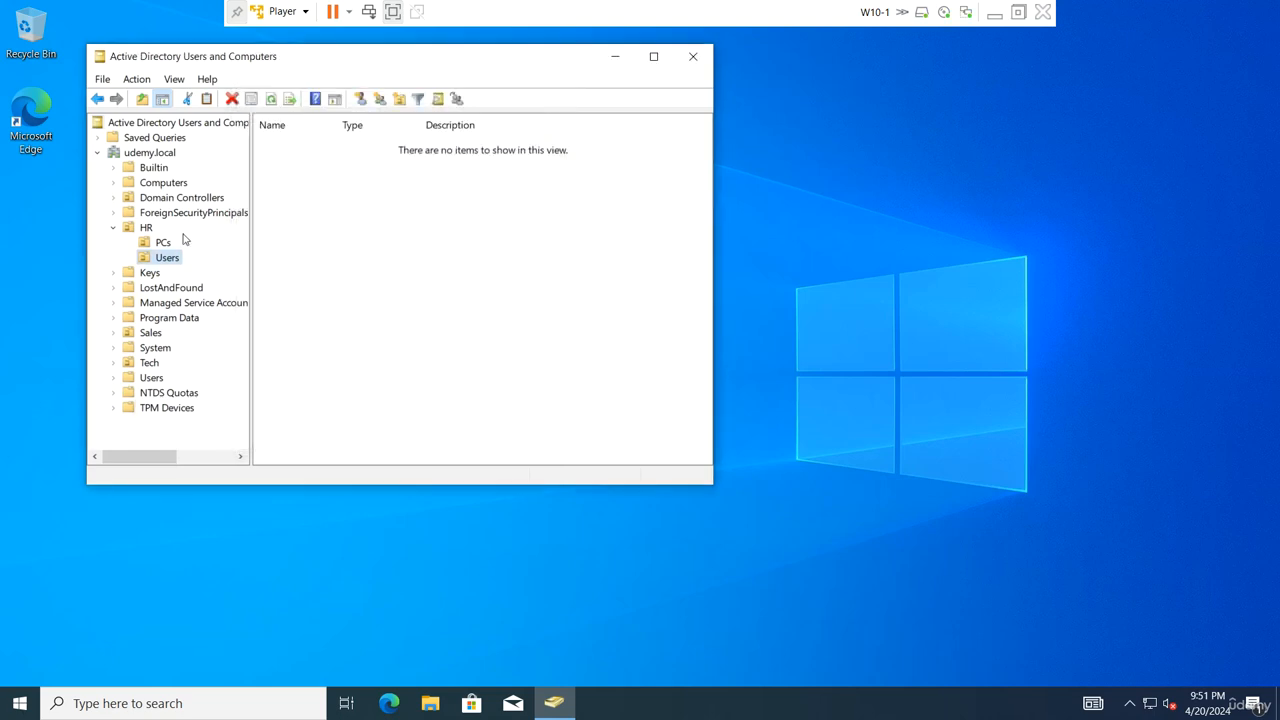
Uncheck 'Protect object from accidental deletion' on the HR OU
click(143, 227)
right_click(143, 227)
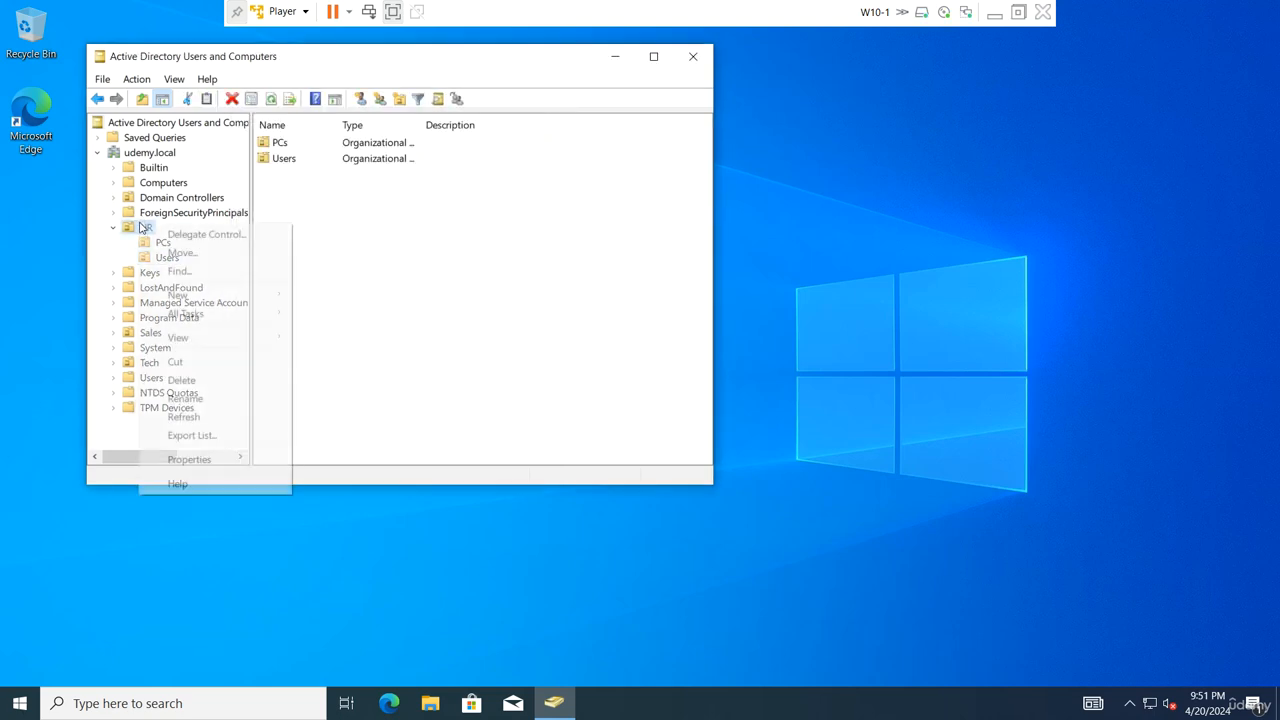
click(213, 453)
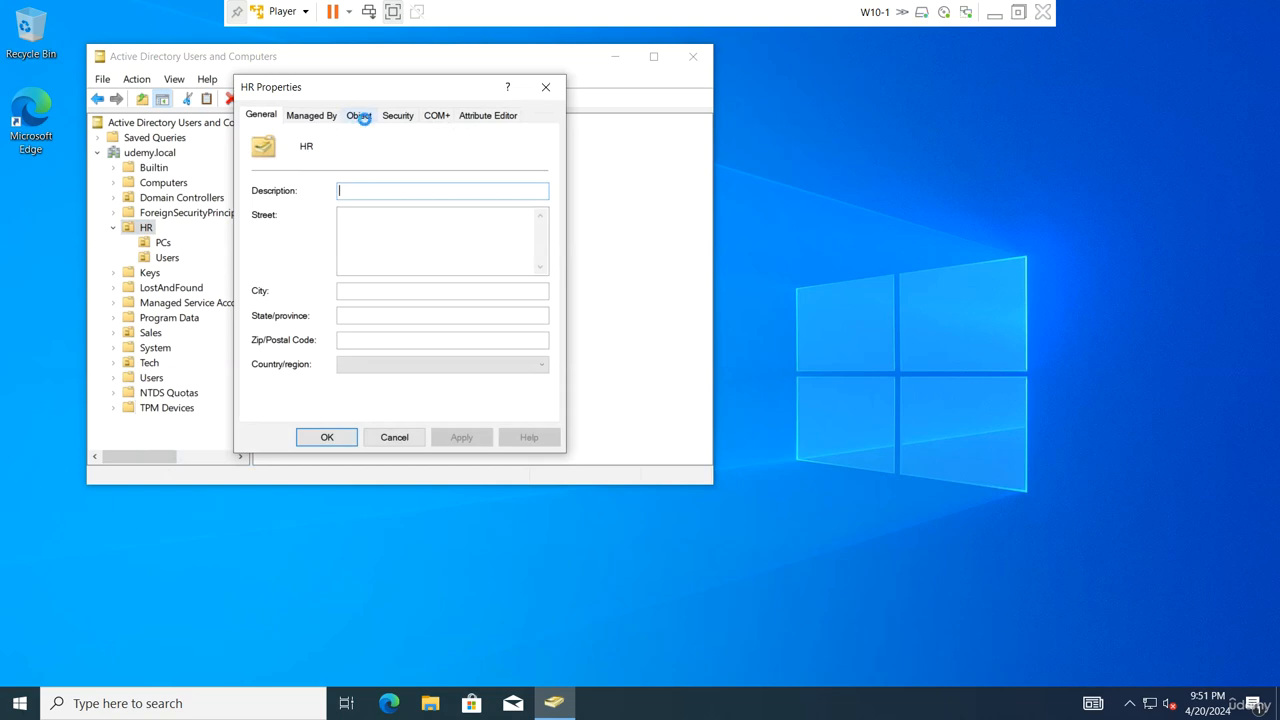
click(359, 115)
click(282, 321)
click(327, 437)
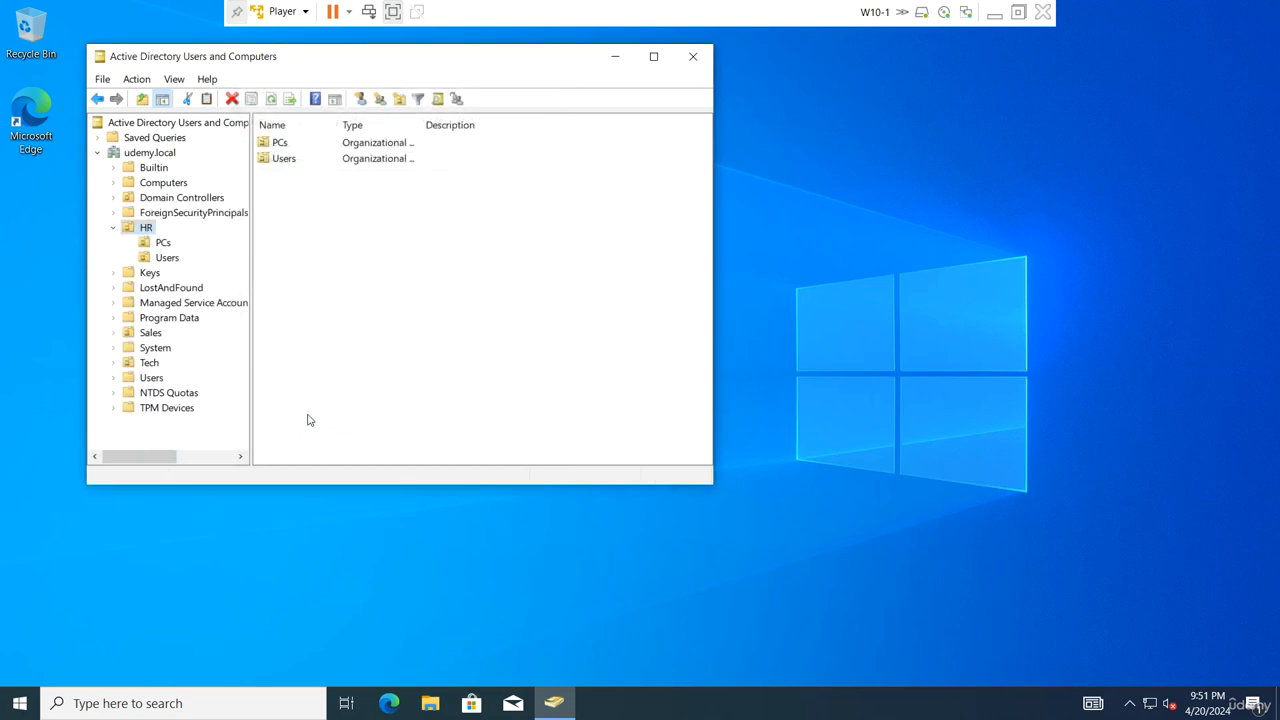
Delete the HR OU along with its whole subtree
right_click(145, 228)
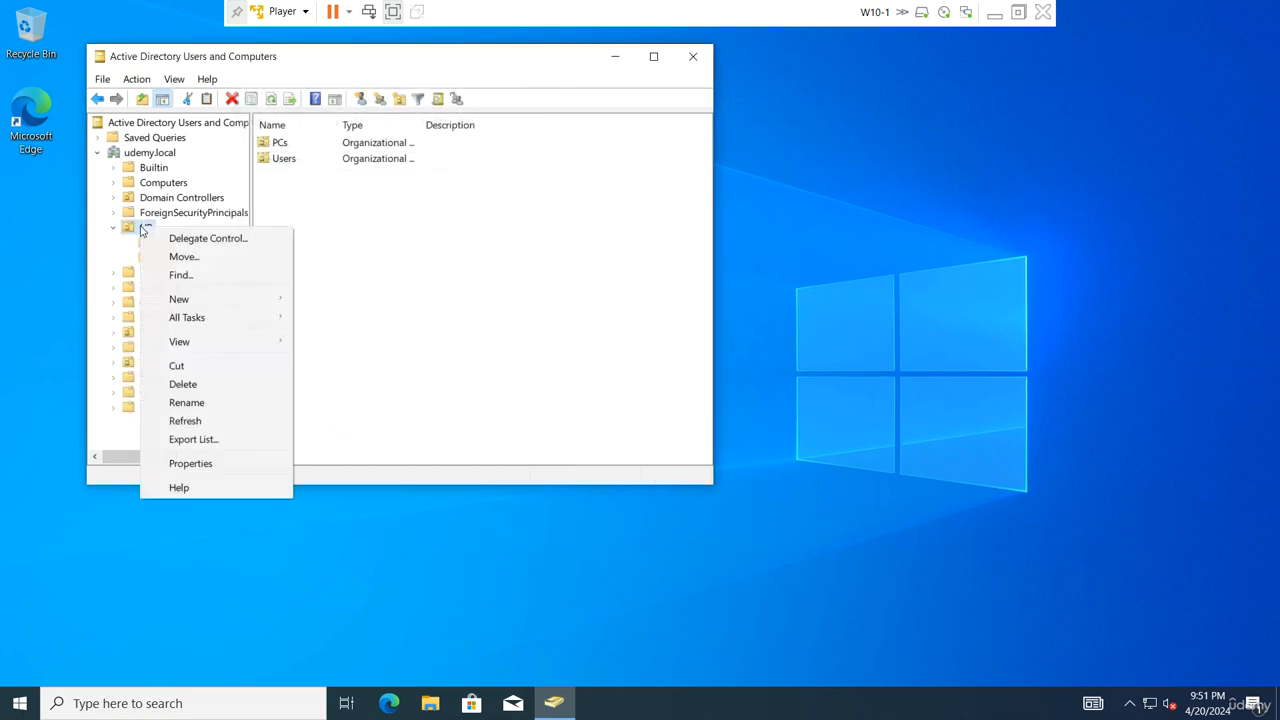
click(175, 383)
click(680, 470)
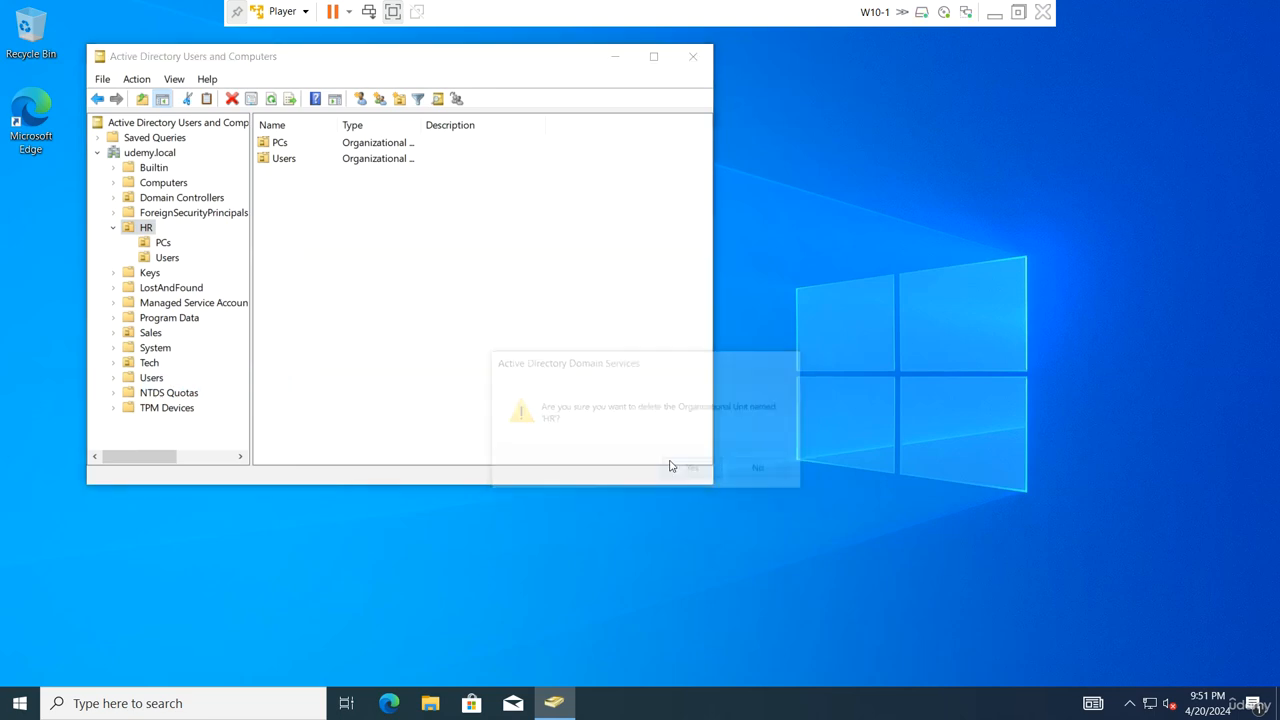
click(690, 422)
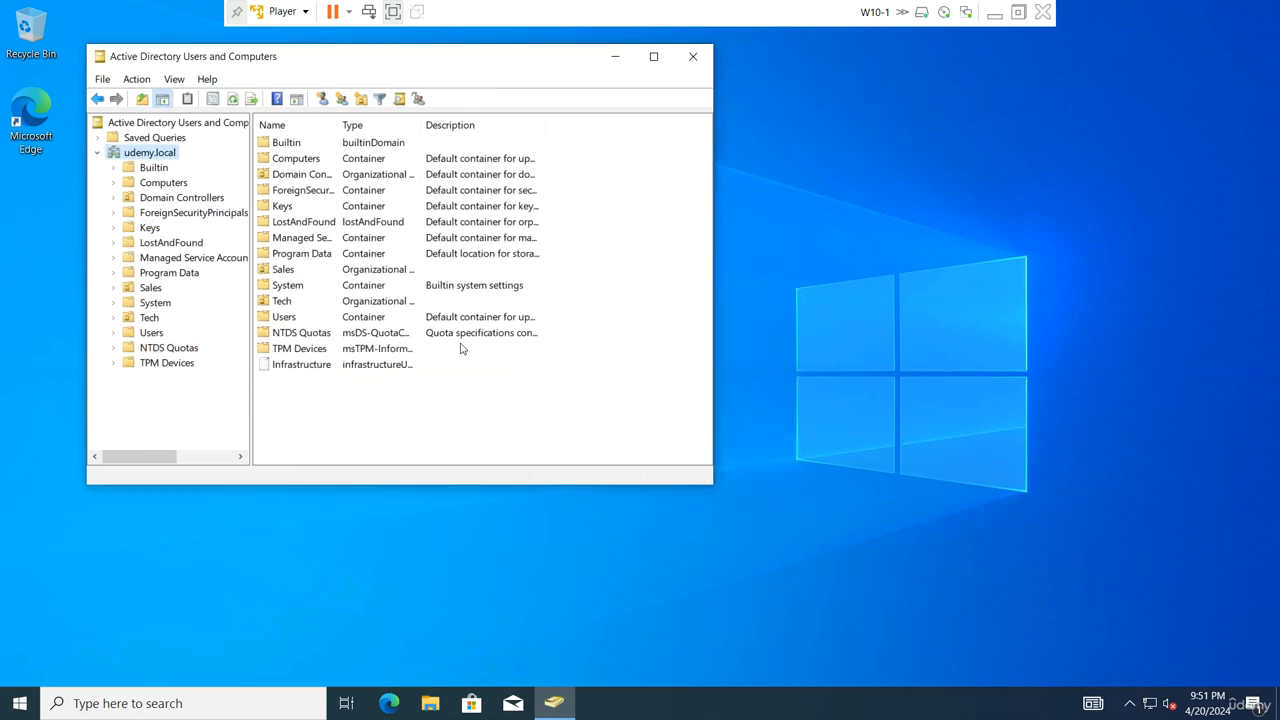
Check the Sales OU's deletion protection on its Object tab
click(155, 289)
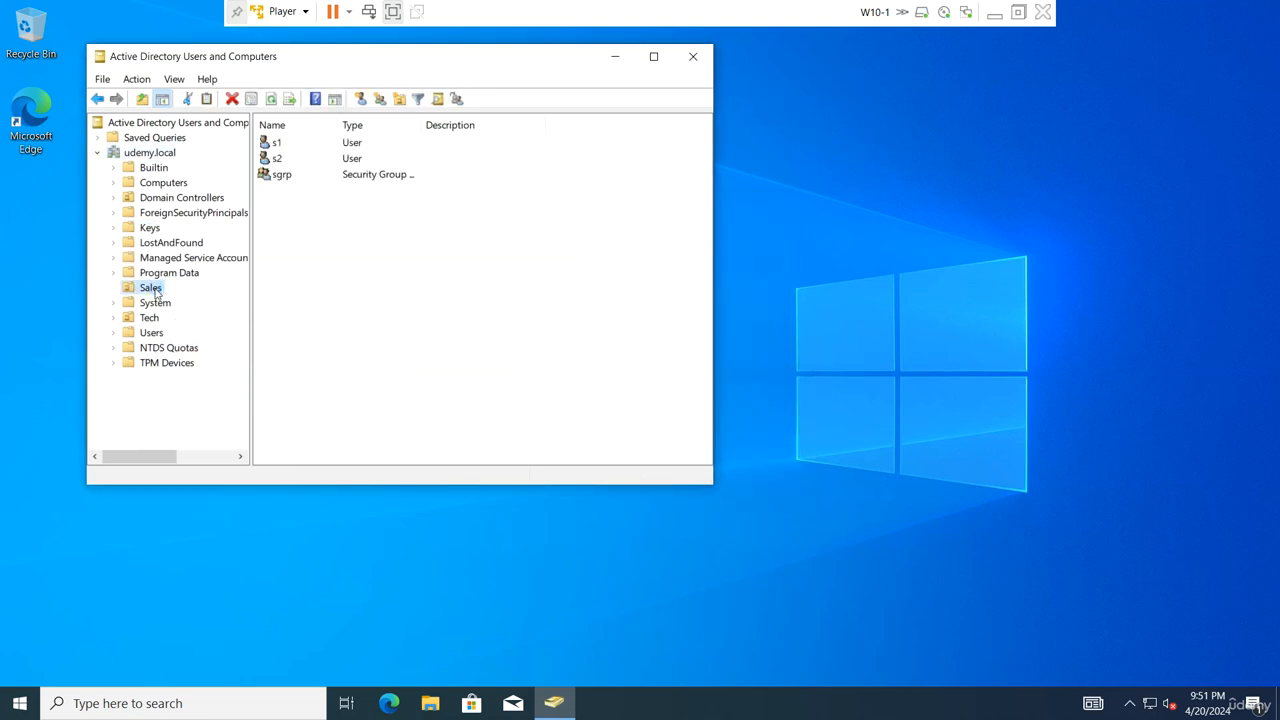
right_click(155, 288)
click(248, 530)
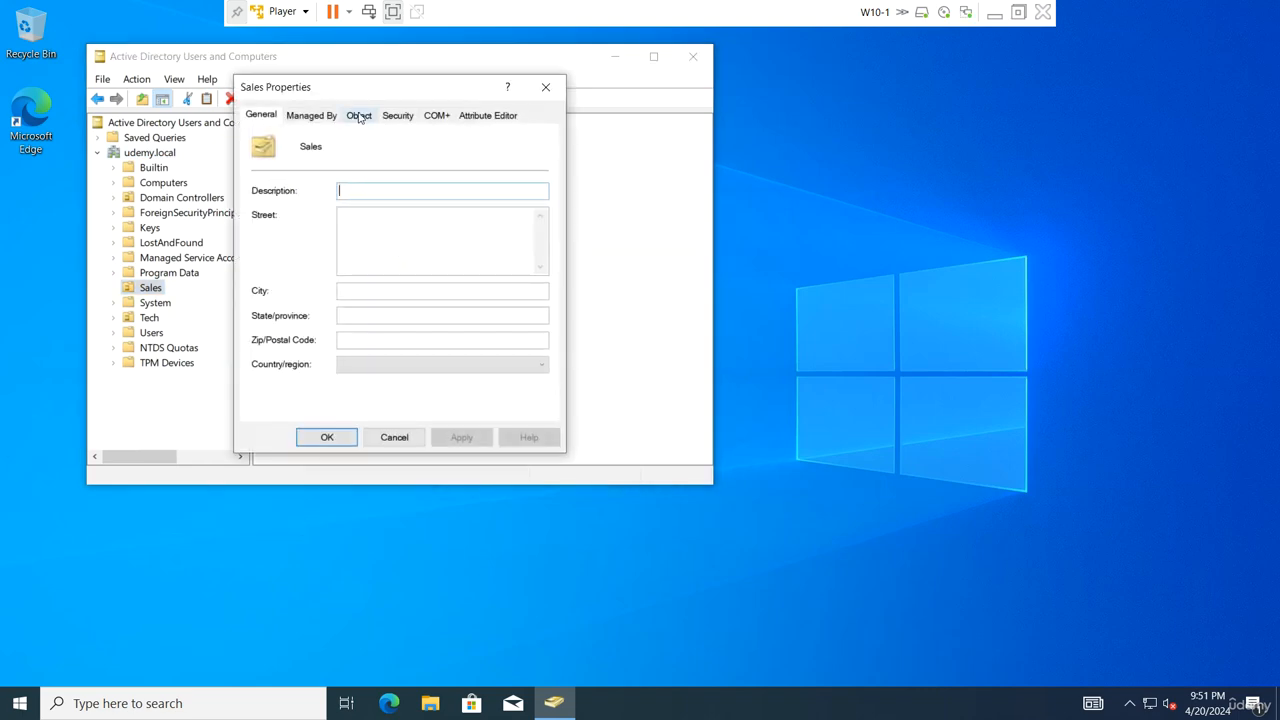
click(359, 117)
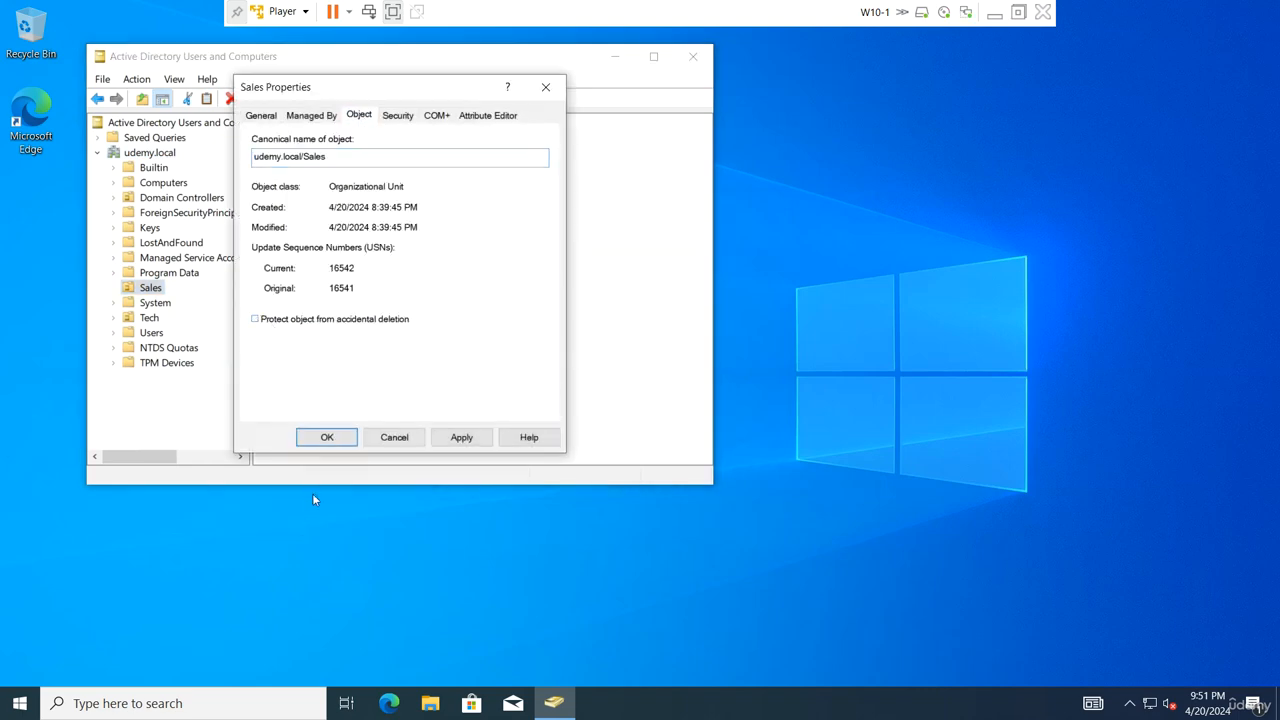
click(330, 438)
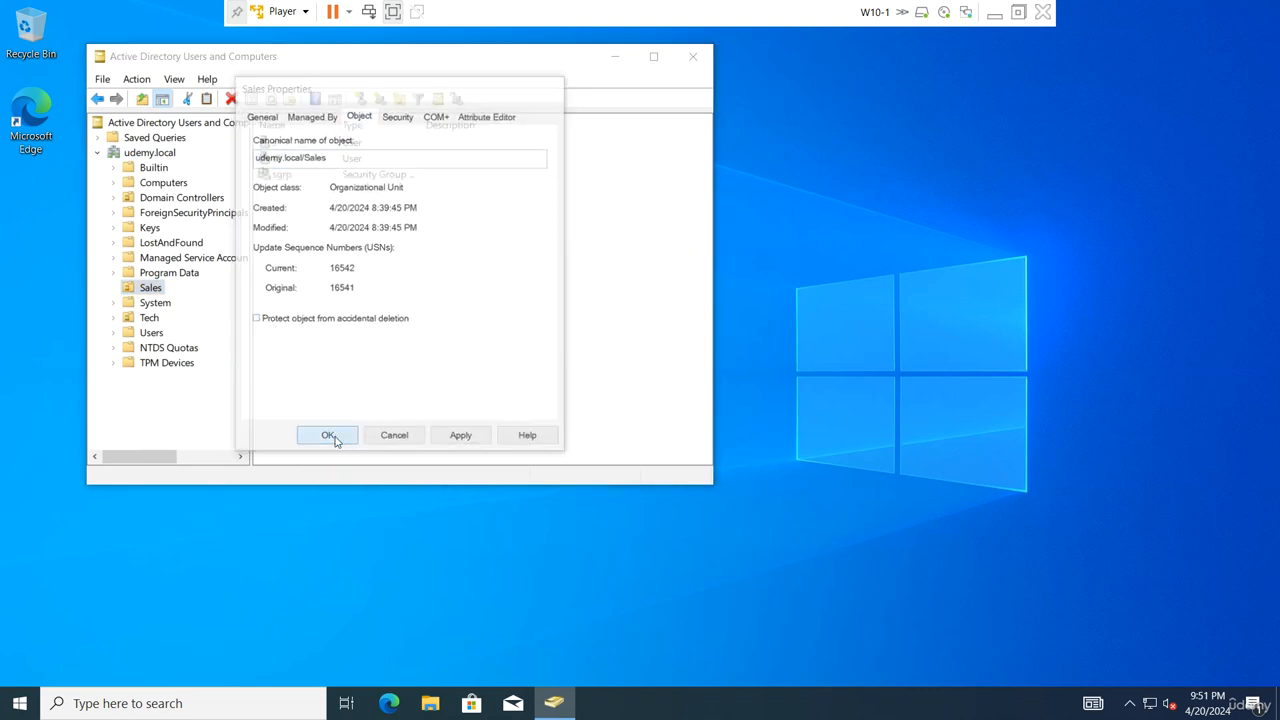
Delete the Sales OU with its users s1, s2 and group sgrp
right_click(155, 289)
click(216, 443)
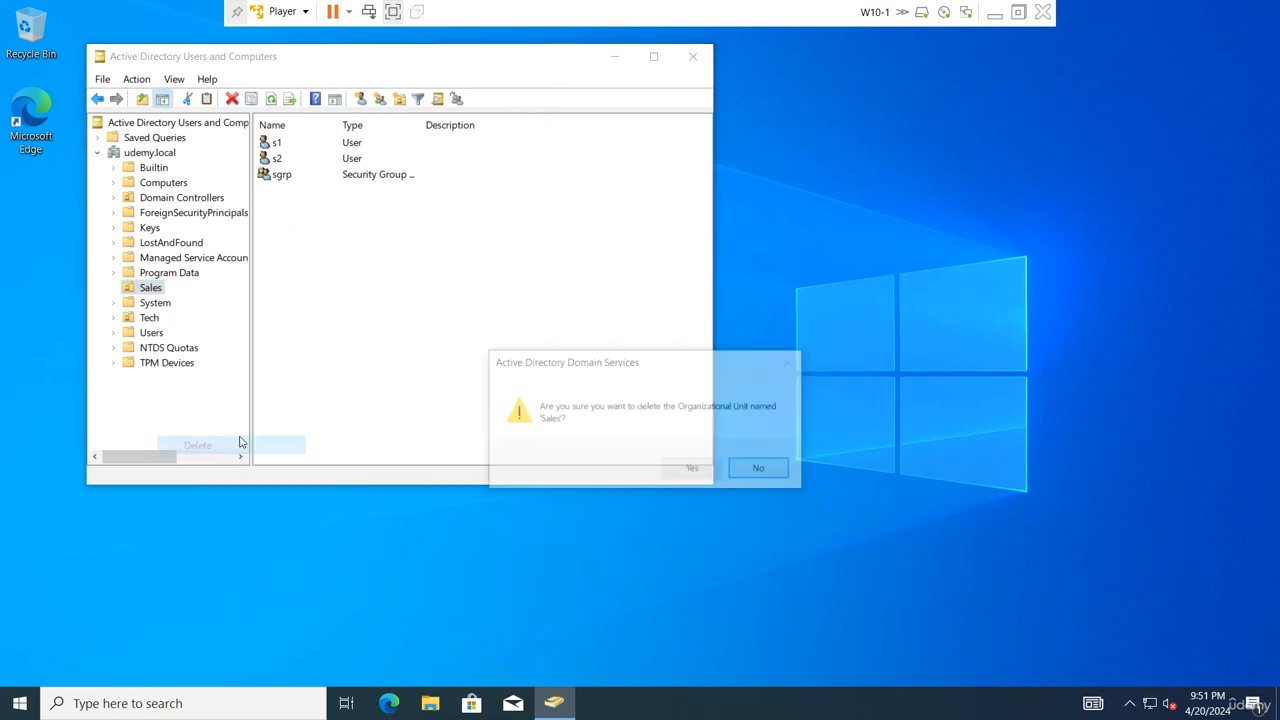
click(706, 477)
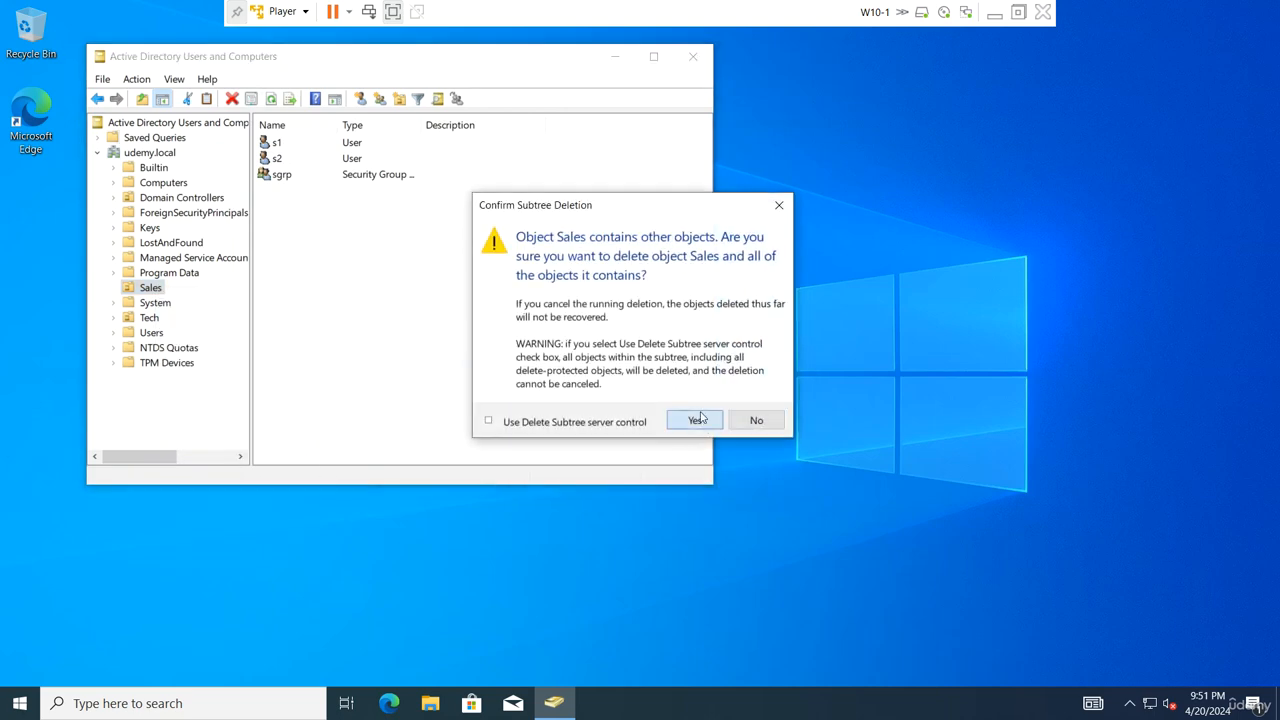
click(695, 424)
click(148, 302)
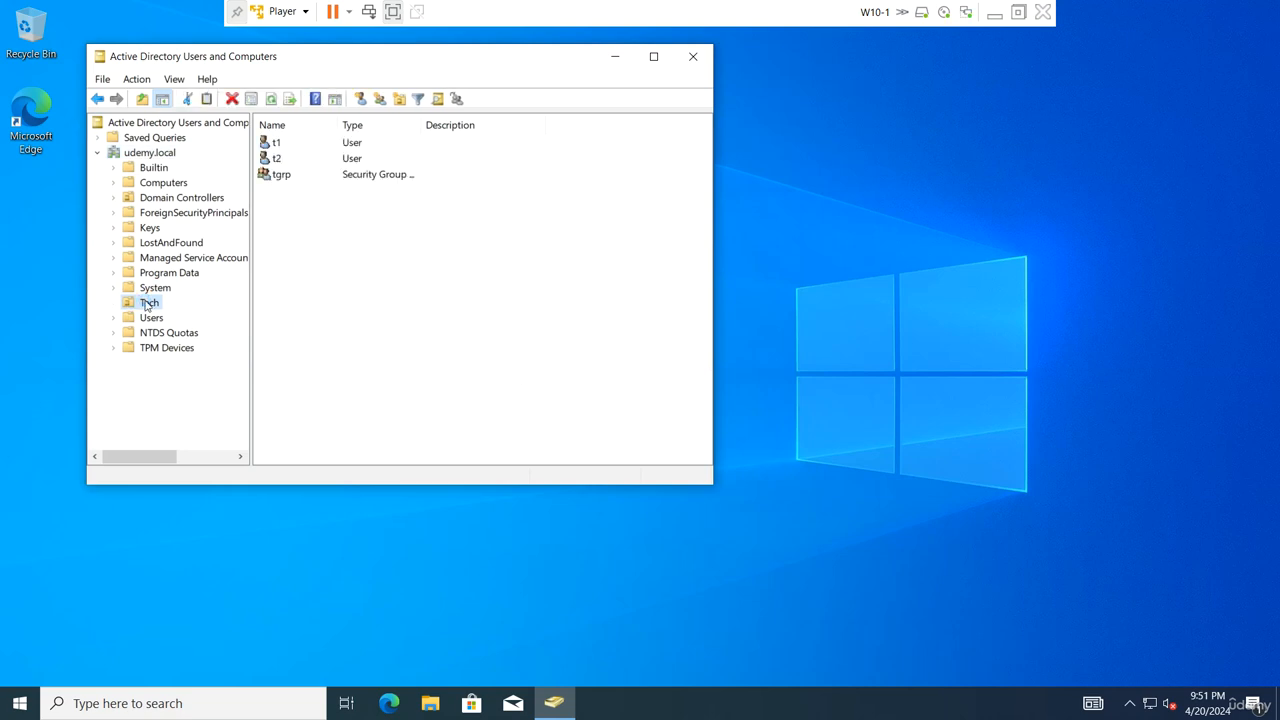
Turn off accidental-deletion protection on the Tech OU
right_click(146, 302)
click(195, 537)
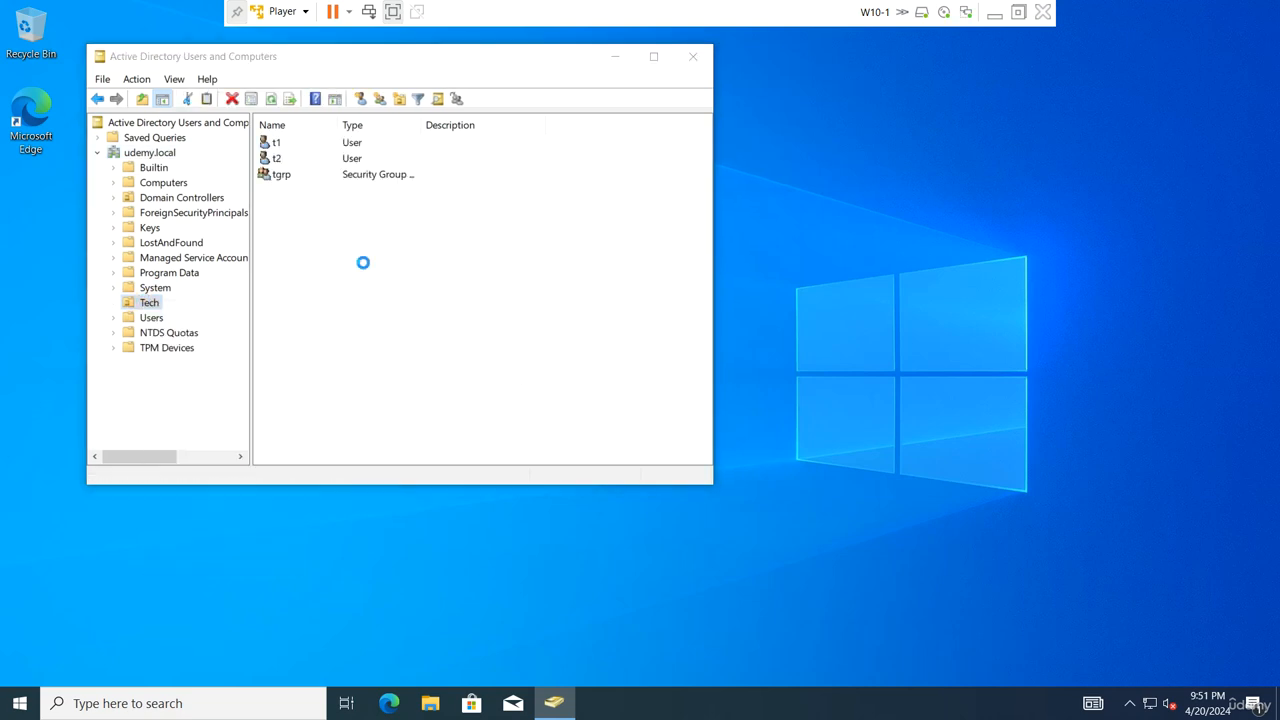
click(358, 115)
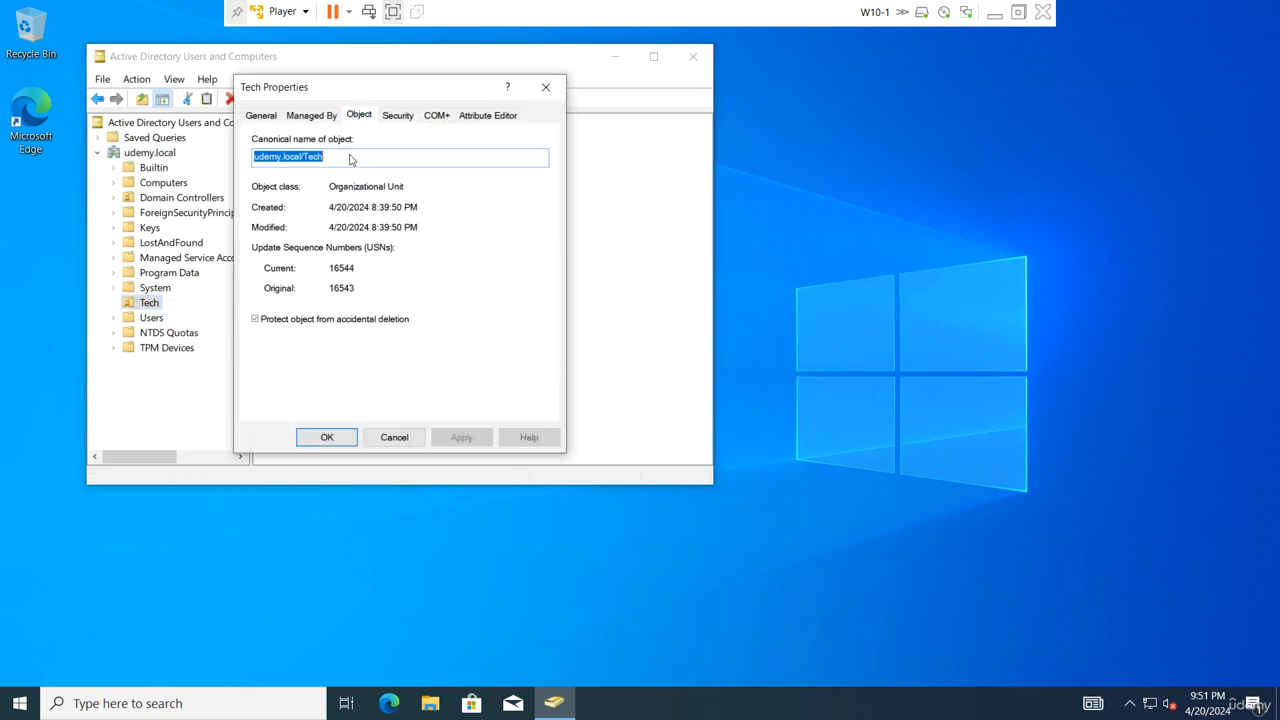
click(272, 319)
click(326, 437)
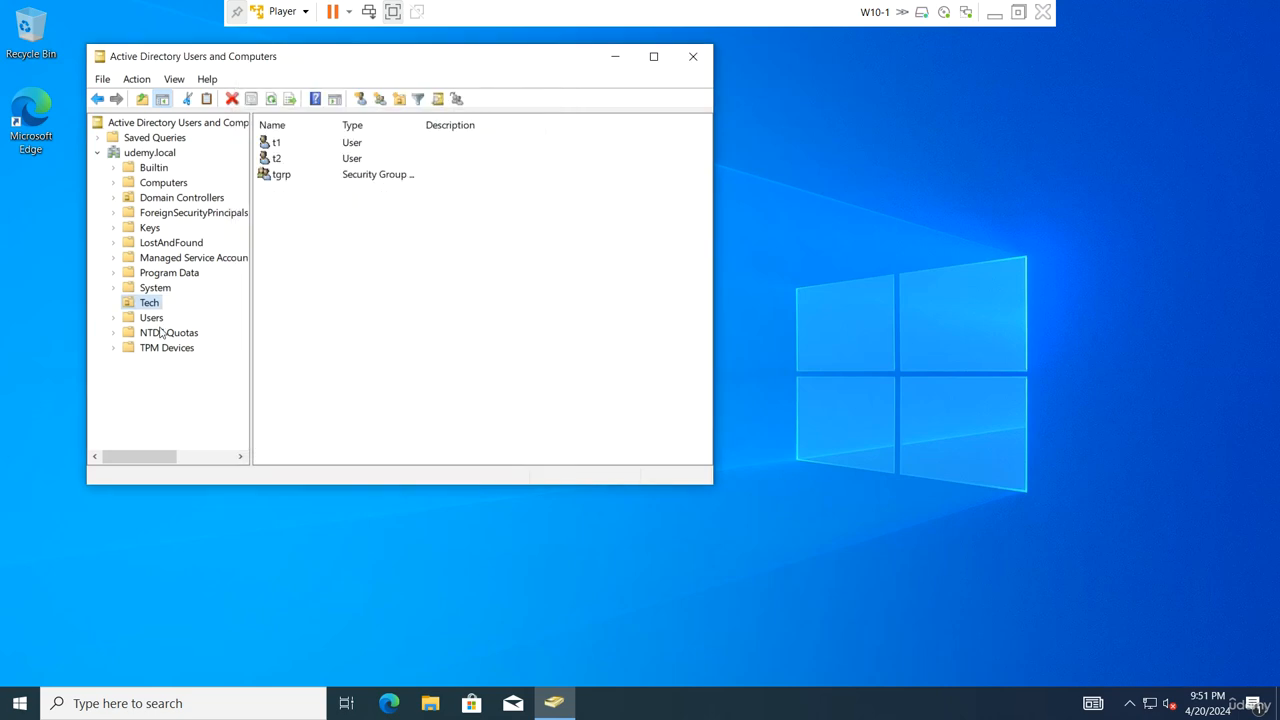
Delete the Tech OU with all its contents and turn off Advanced Features
right_click(147, 302)
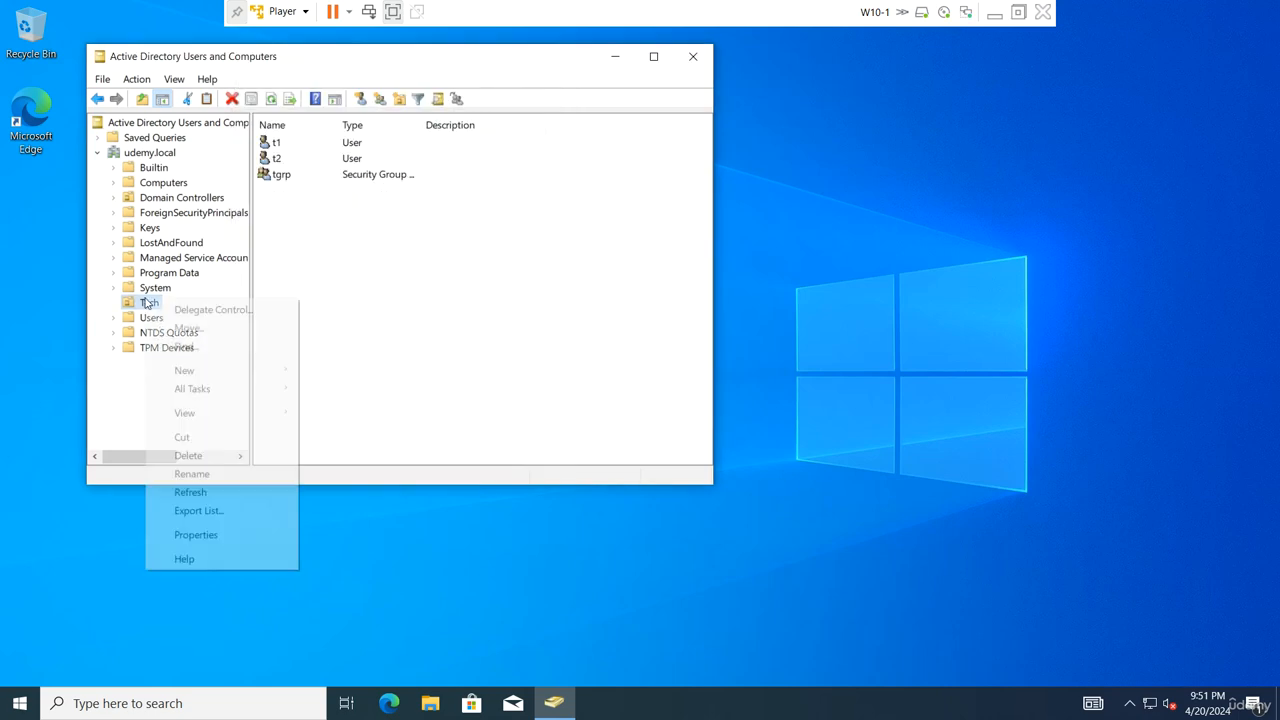
click(223, 454)
click(690, 475)
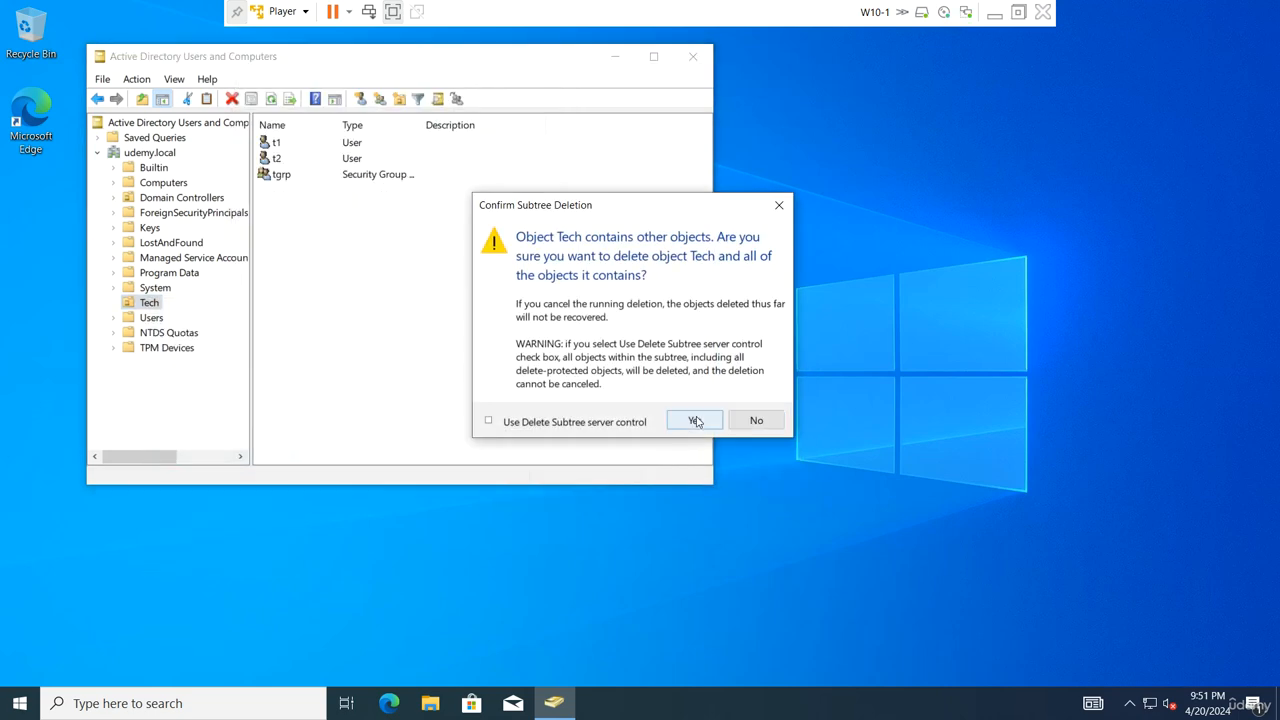
click(693, 421)
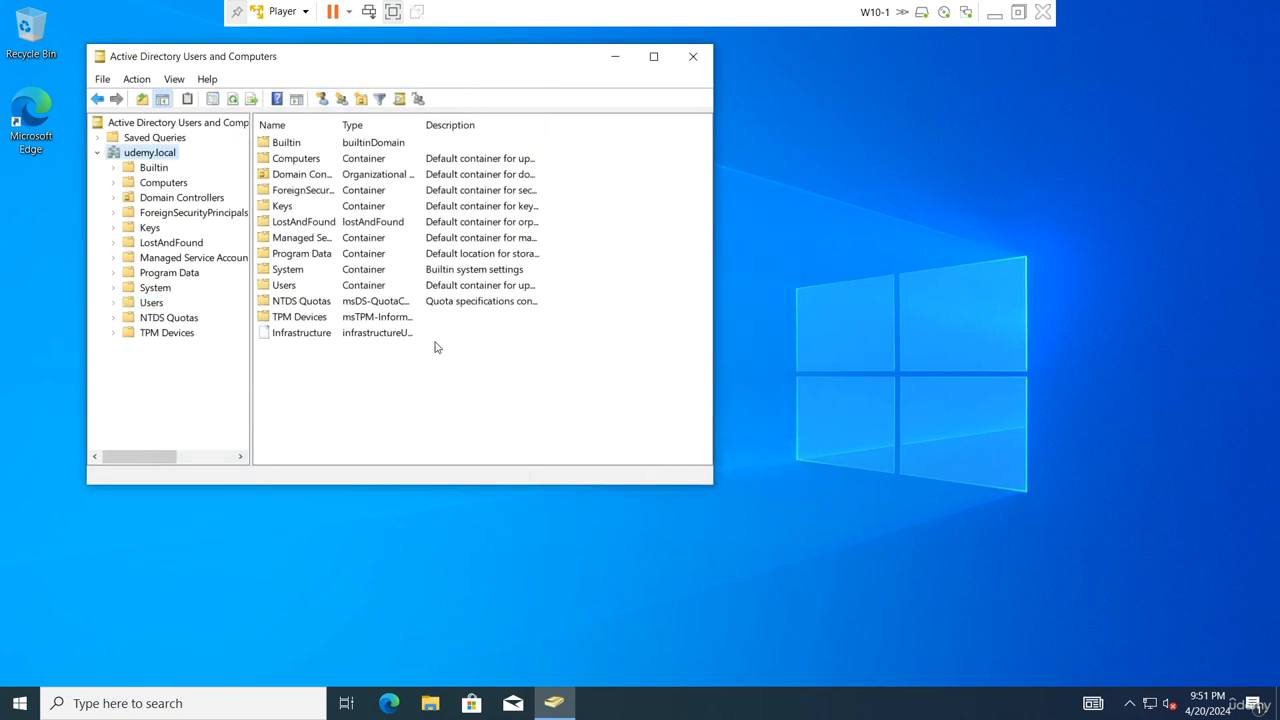
click(174, 79)
click(202, 218)
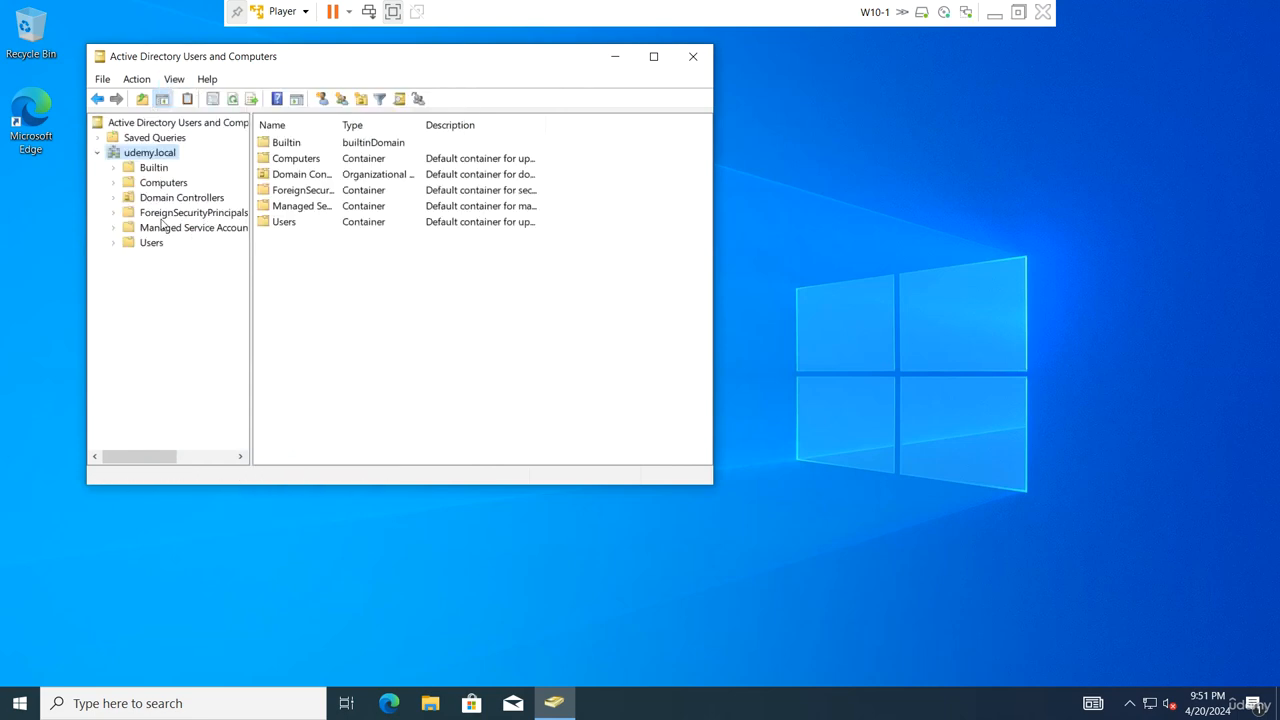
Switch to the W2019-1 VM, send Ctrl+Alt+Del, and start entering the administrator password
click(1018, 12)
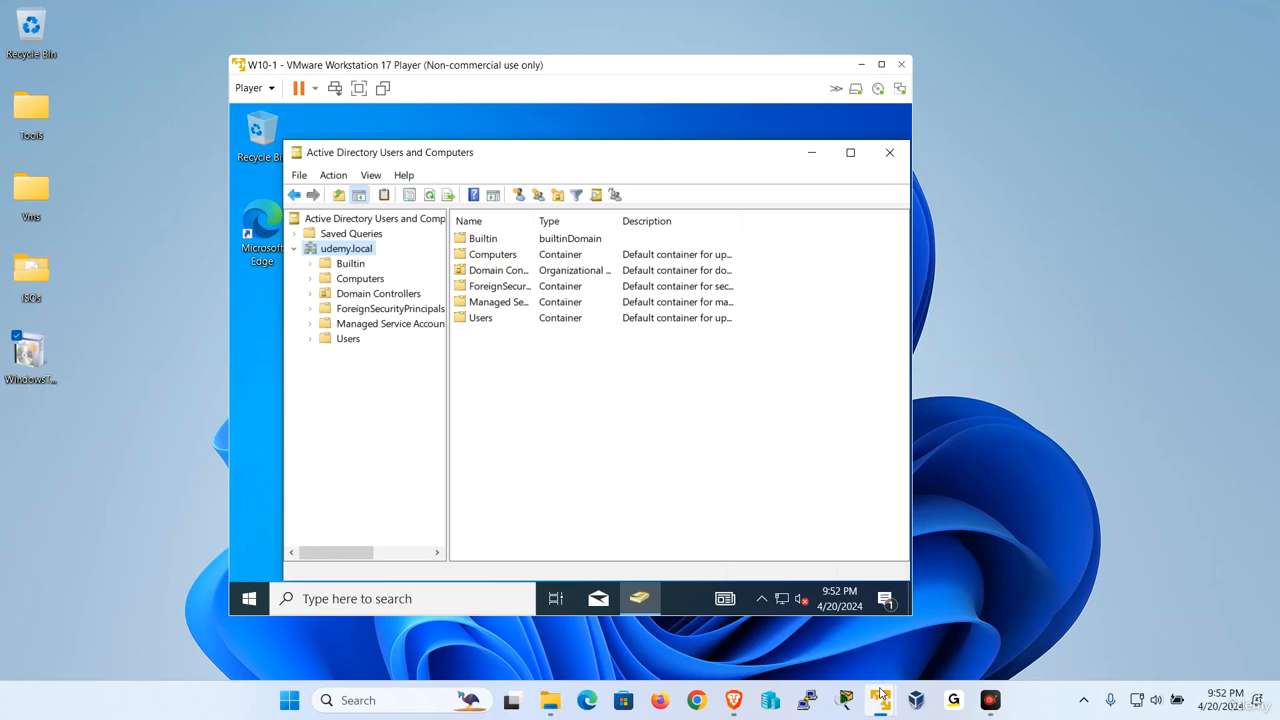
mouse_move(880, 694)
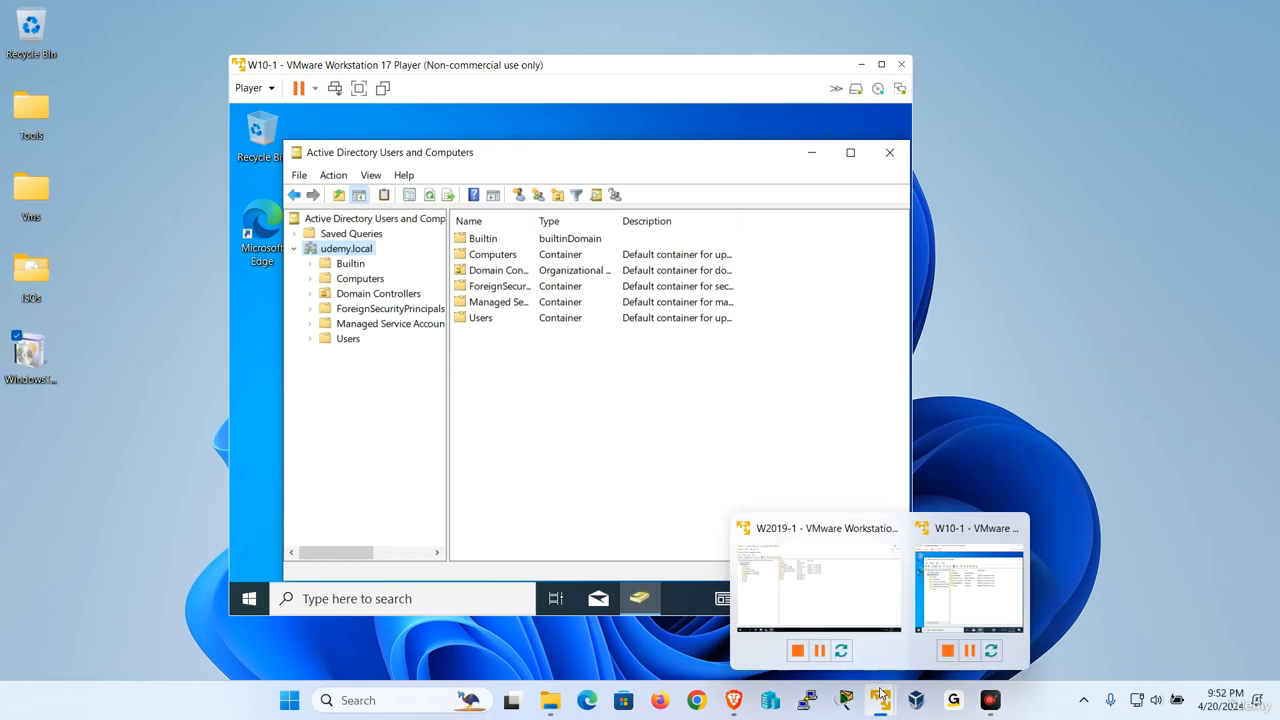
click(859, 583)
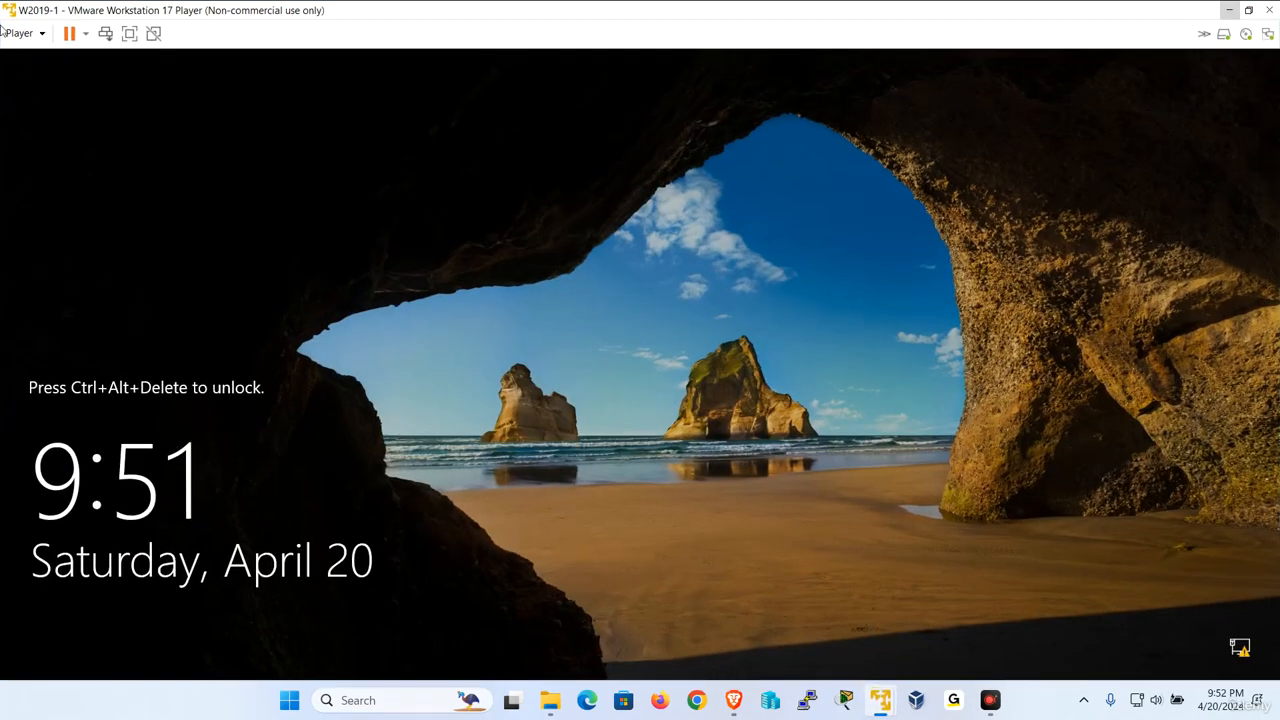
click(8, 33)
click(72, 118)
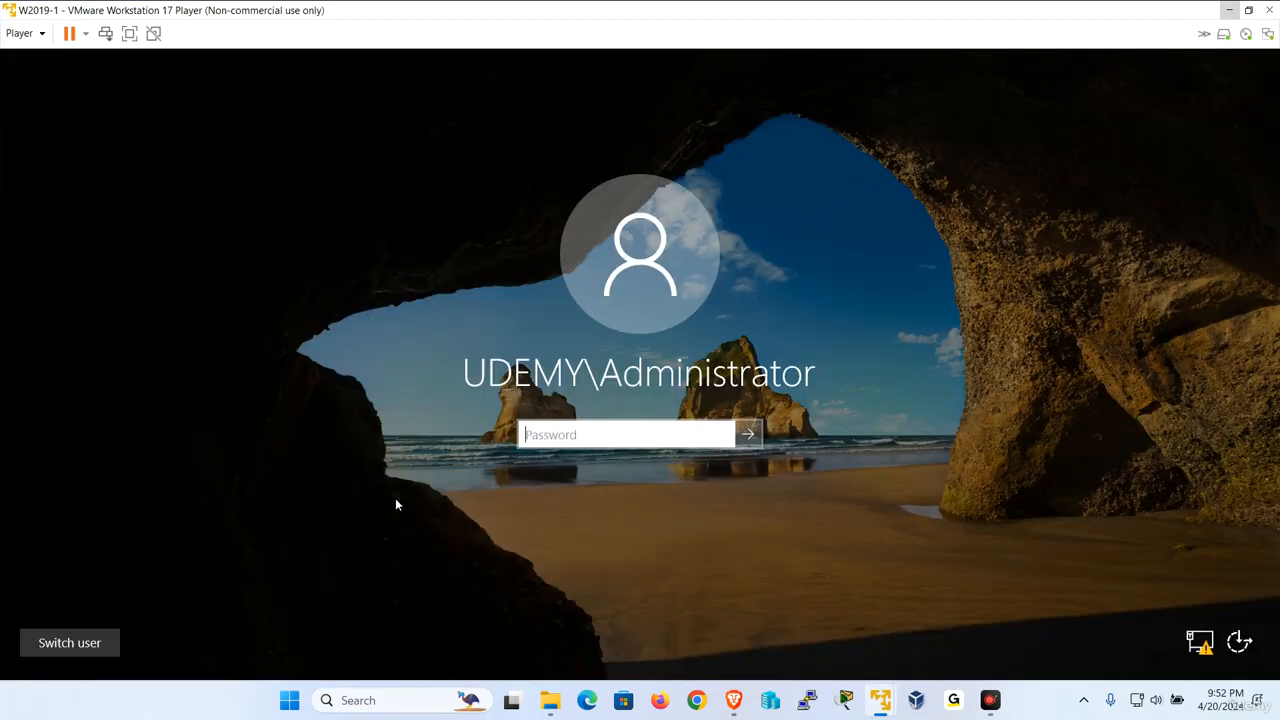
key(Caps_Lock)
text(●)
key(Caps_Lock)
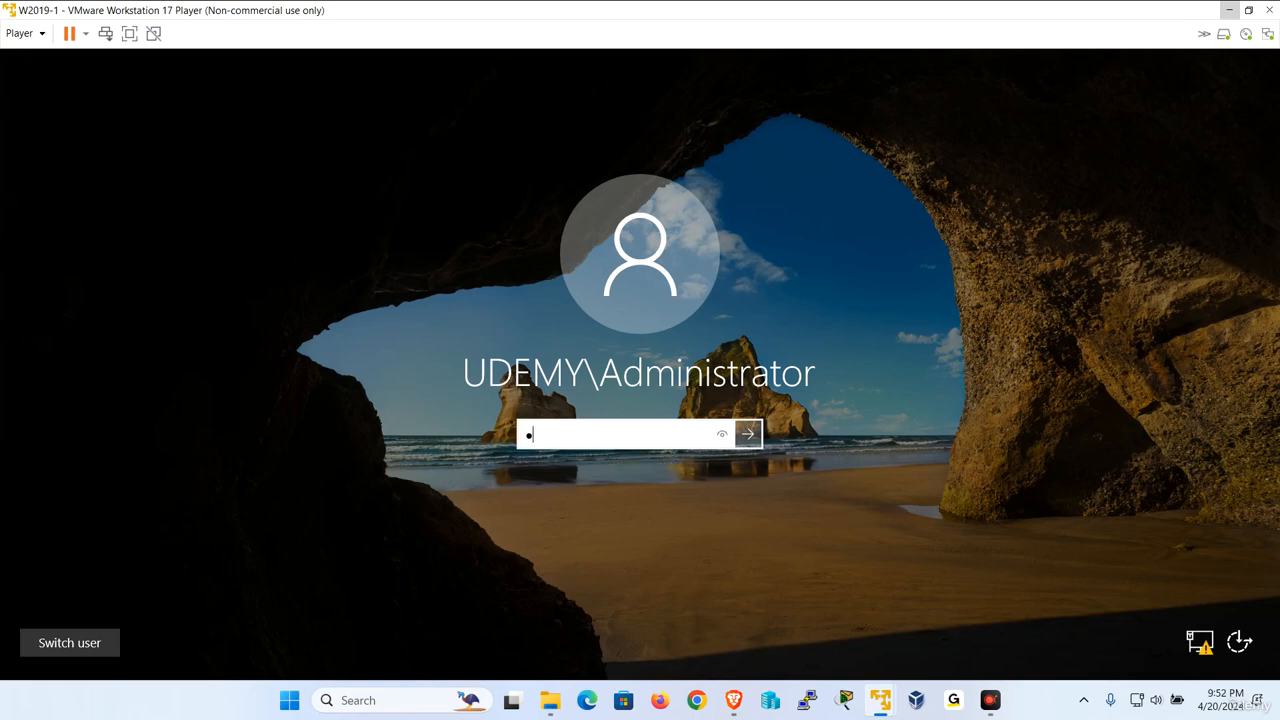
Sign in to W2019-1 and refresh udemy.local to confirm Sales, Tech and HR are gone
text(●●●●●●●)
key(Return)
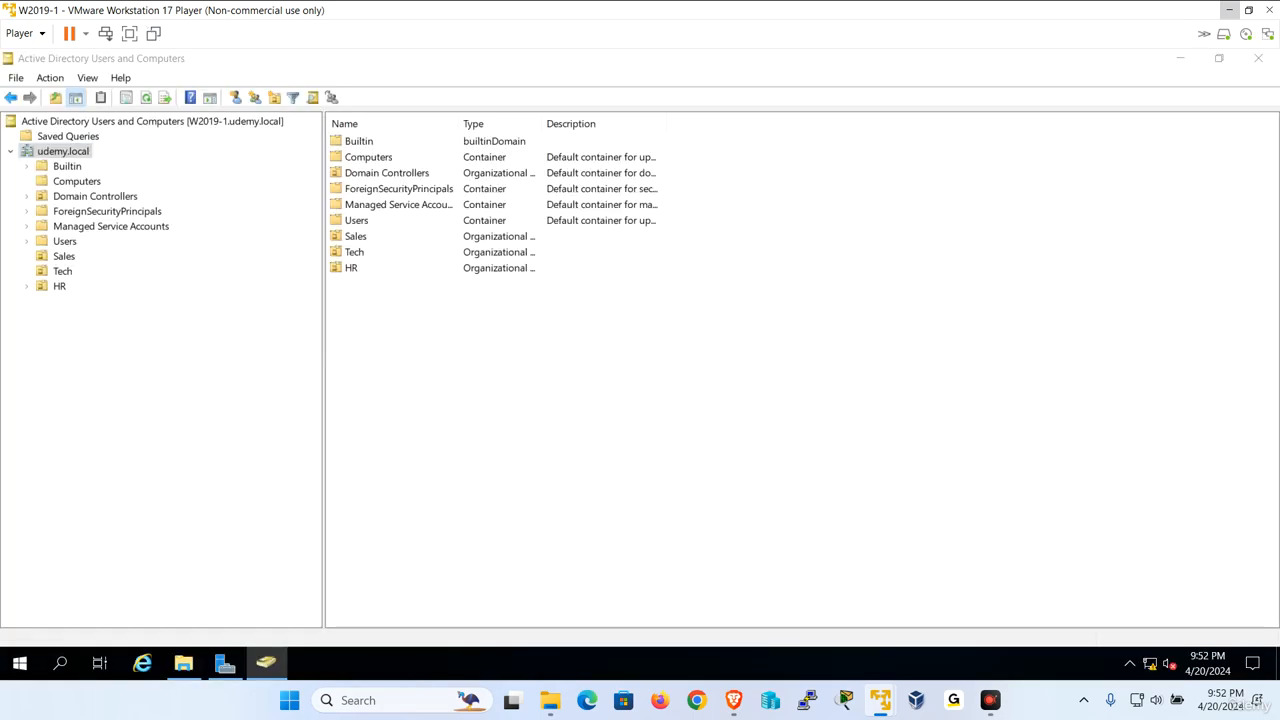
right_click(73, 156)
click(150, 347)
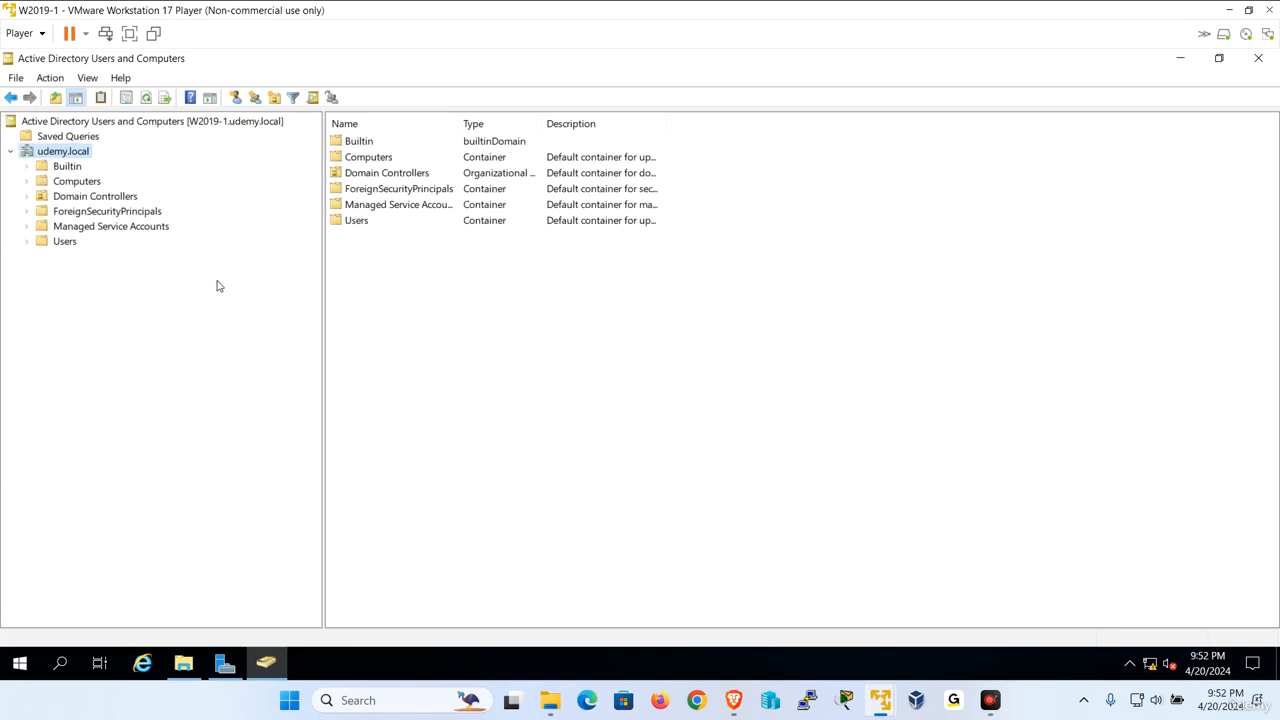
Return to the W10-1 client VM in full-screen mode
mouse_move(878, 703)
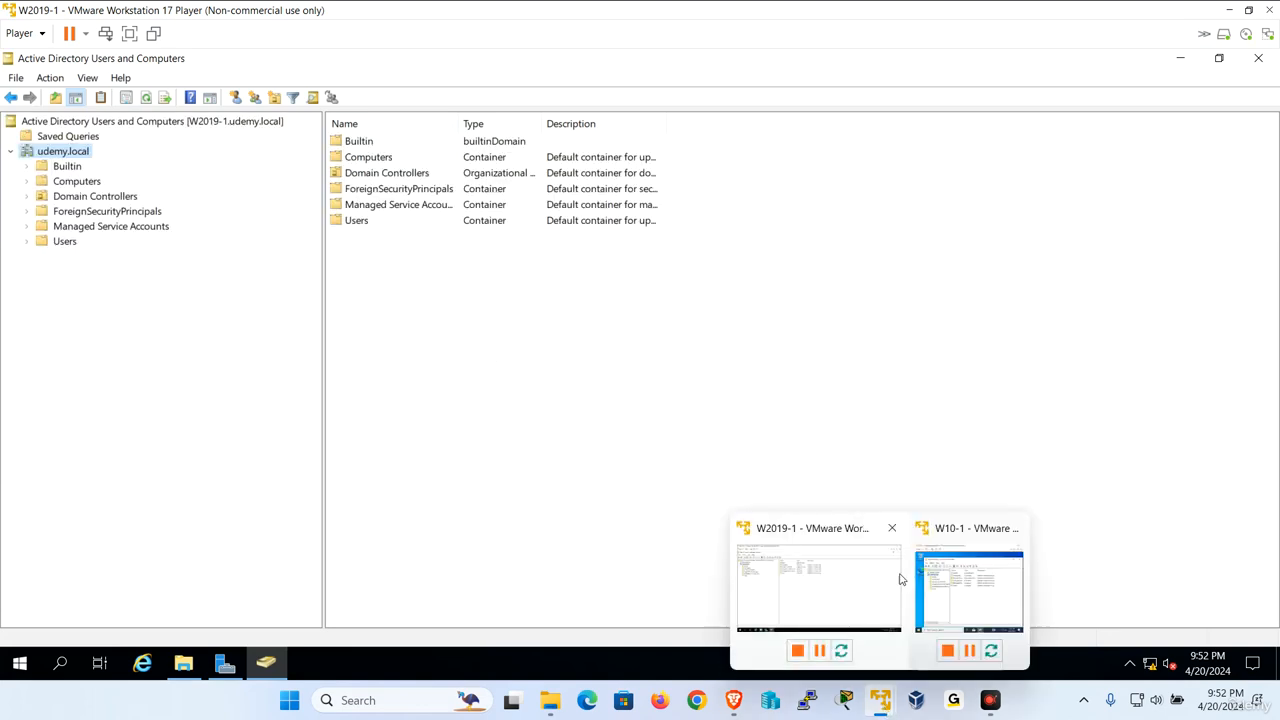
click(968, 590)
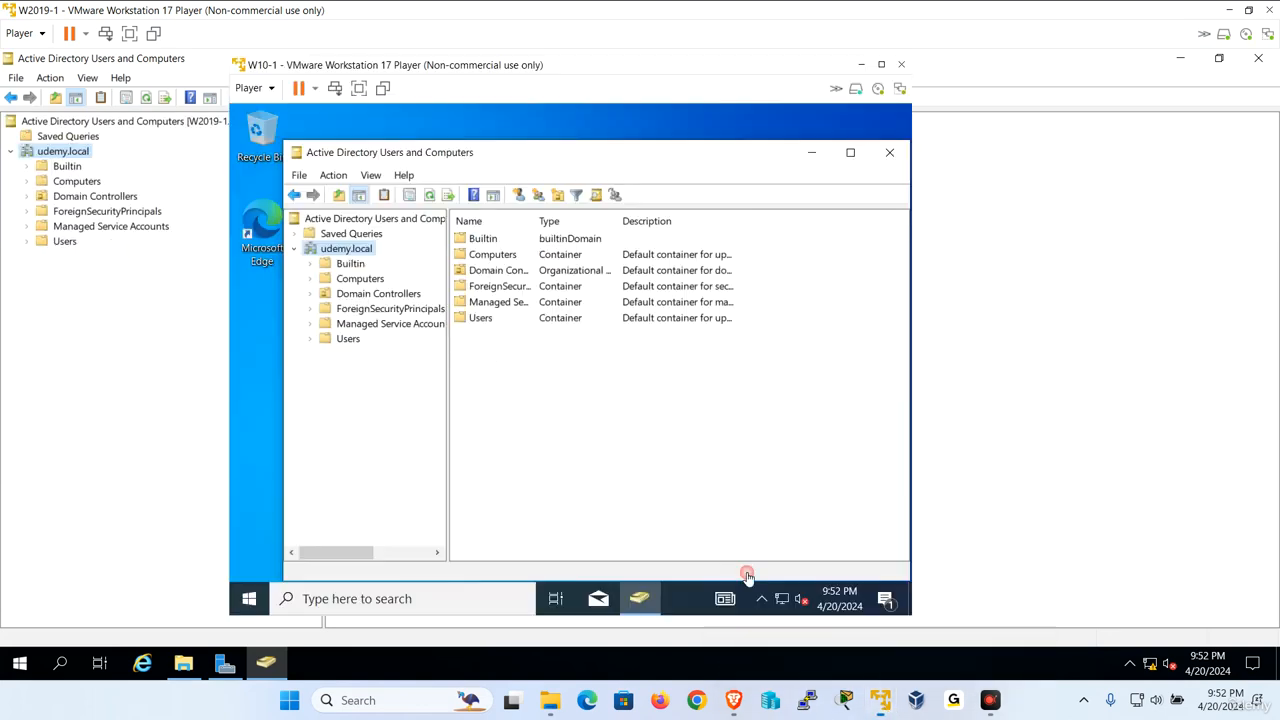
click(358, 89)
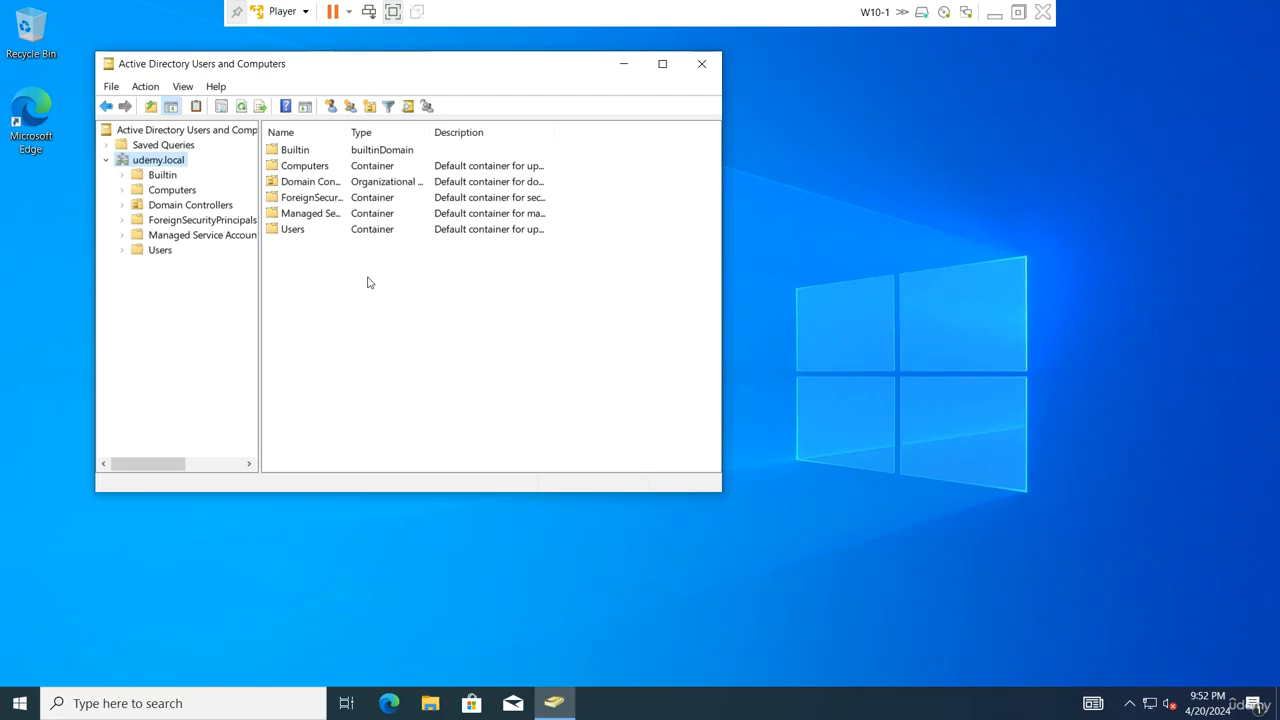
Maximize the console, widen the tree pane, and create the Sales OU under udemy.local
click(660, 64)
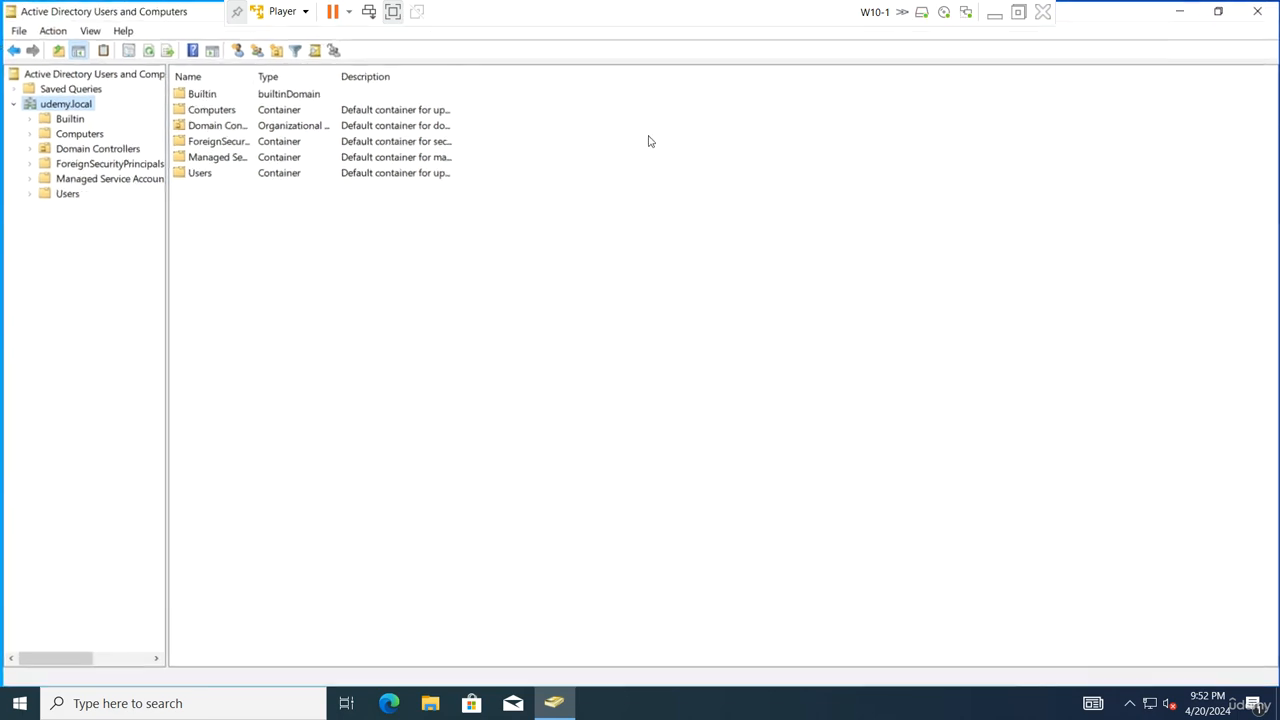
drag(164, 224, 281, 226)
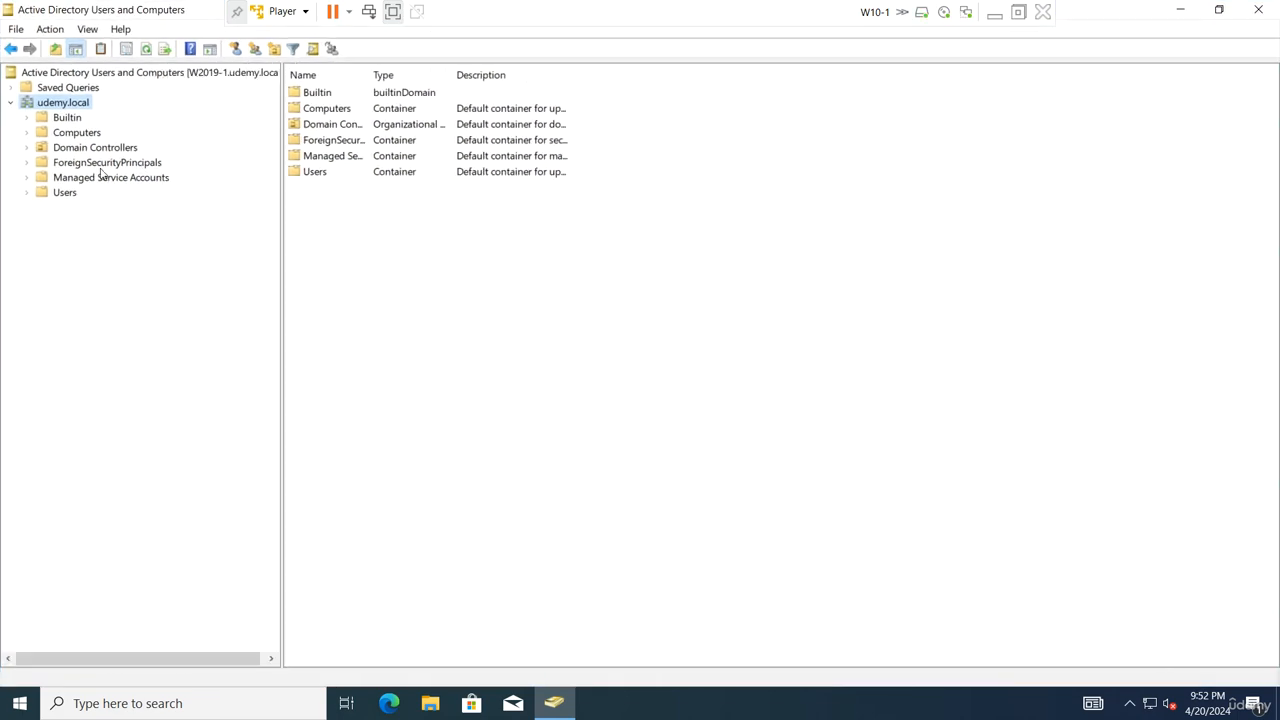
click(275, 49)
text(Sales)
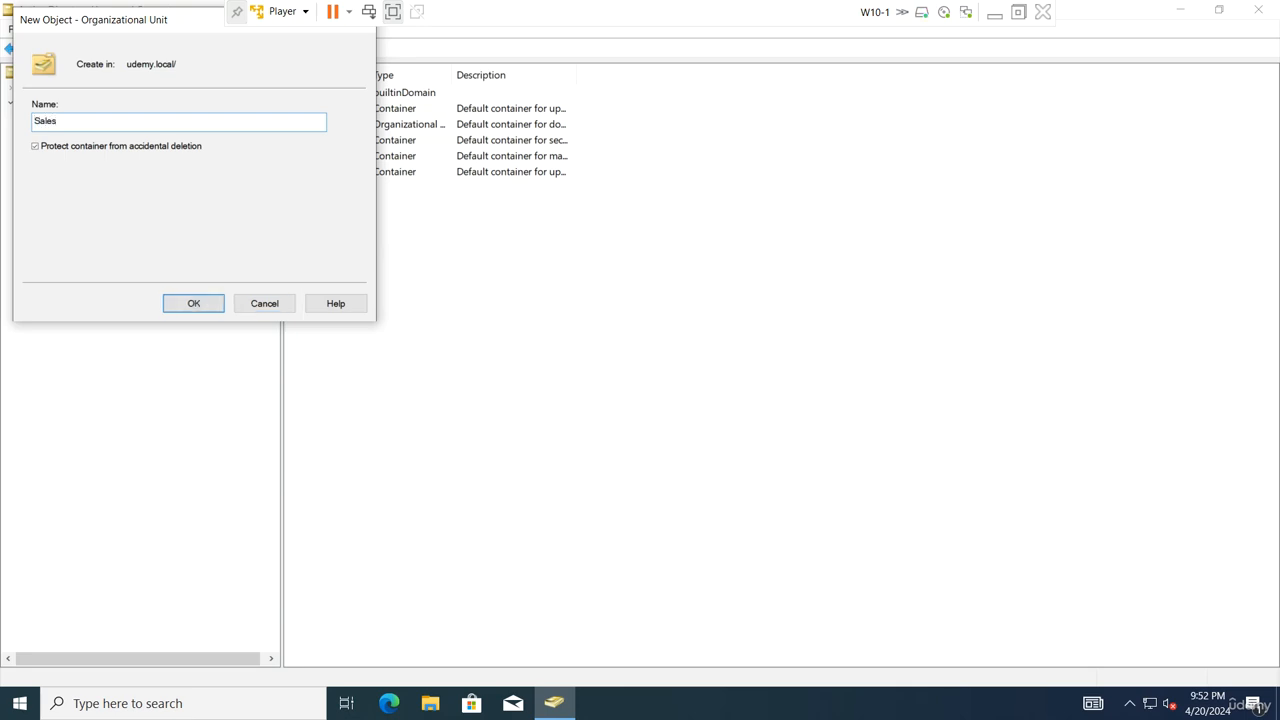
key(Return)
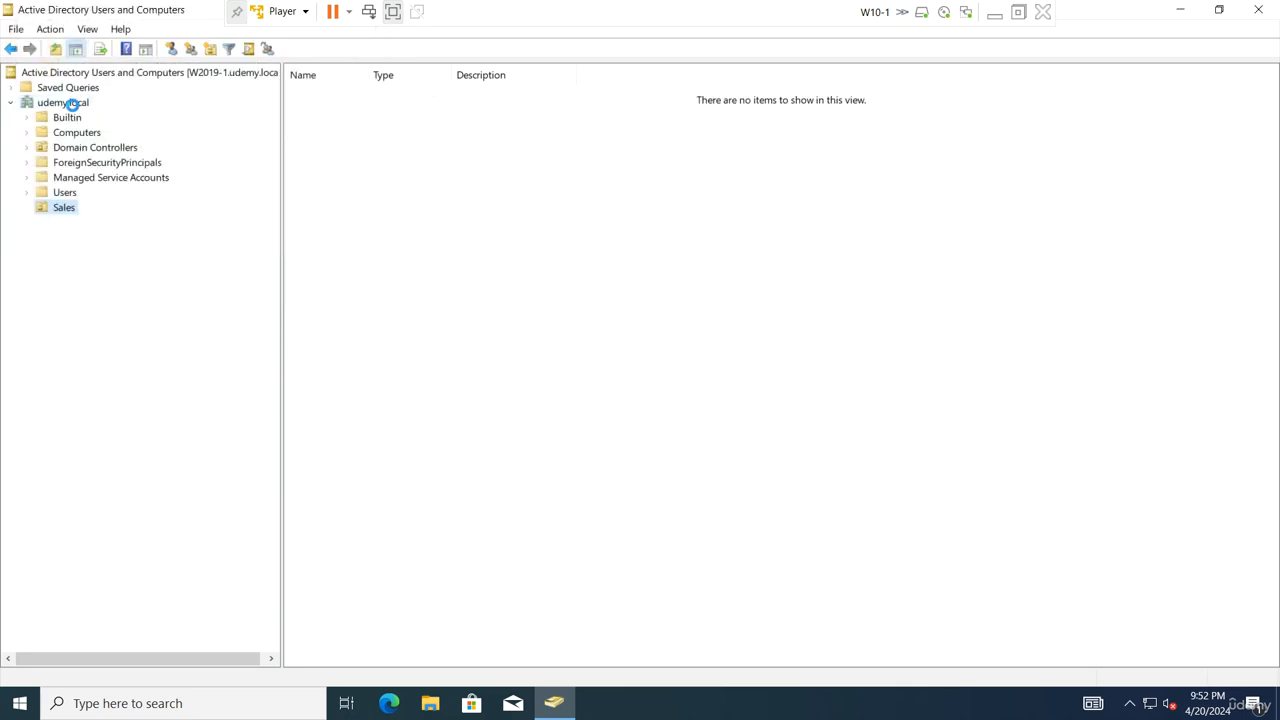
Create the HR and Tech OUs under udemy.local
click(66, 103)
click(275, 49)
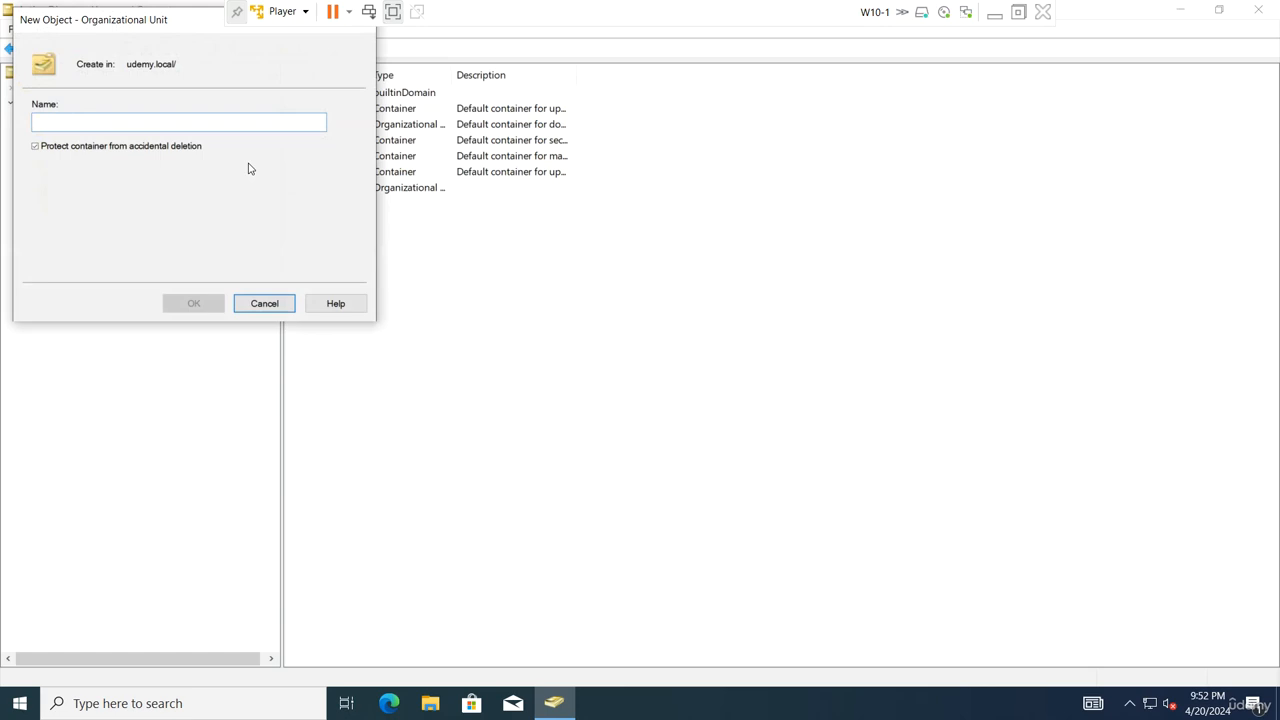
text(HR)
key(Return)
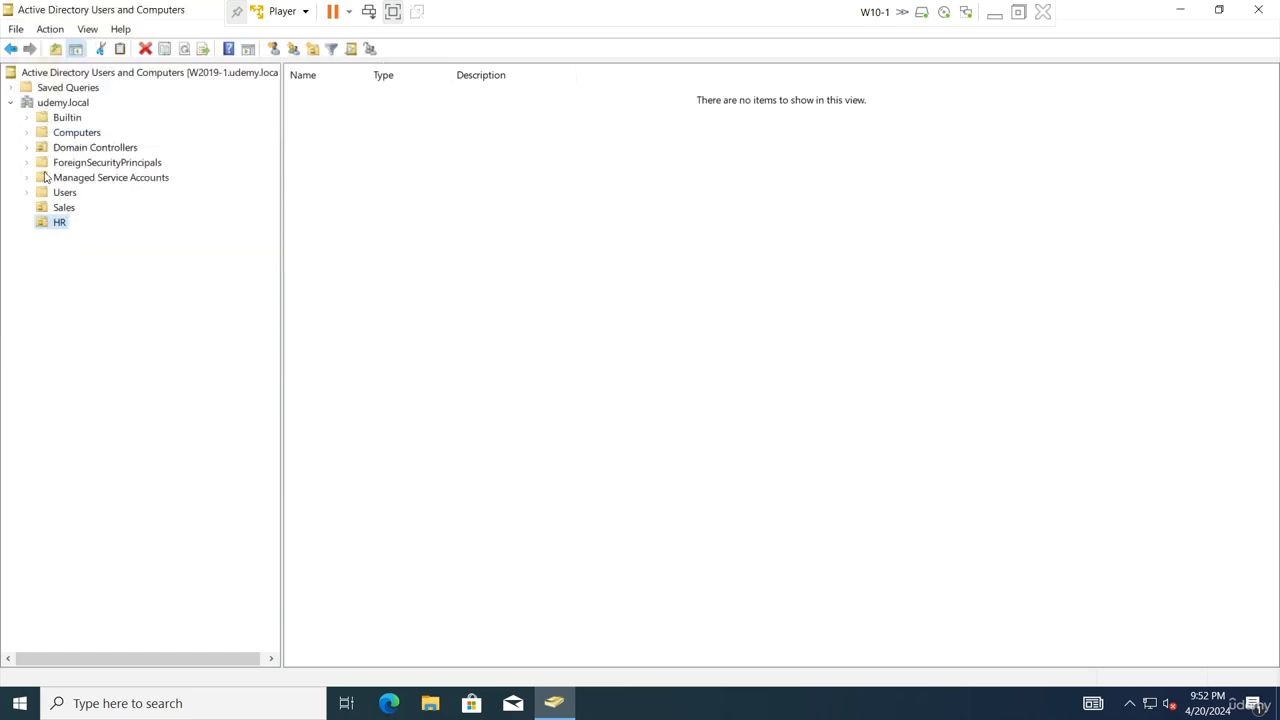
click(66, 103)
click(273, 49)
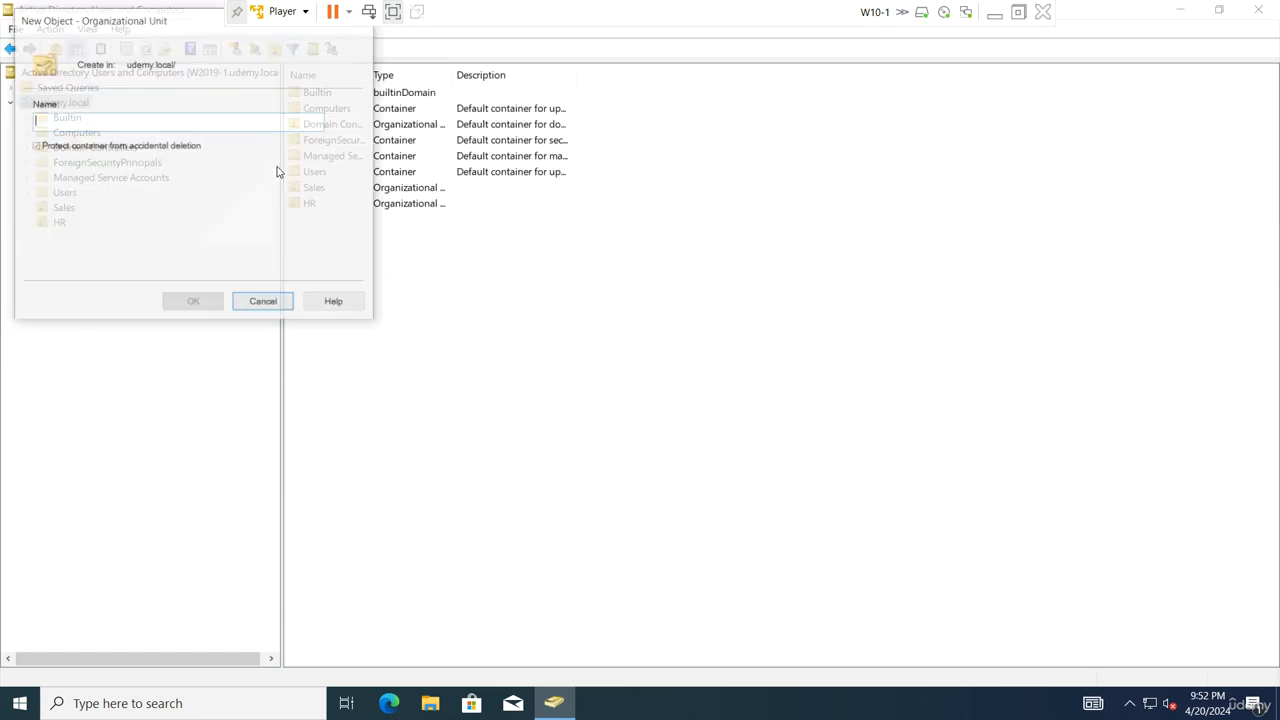
text(Tech)
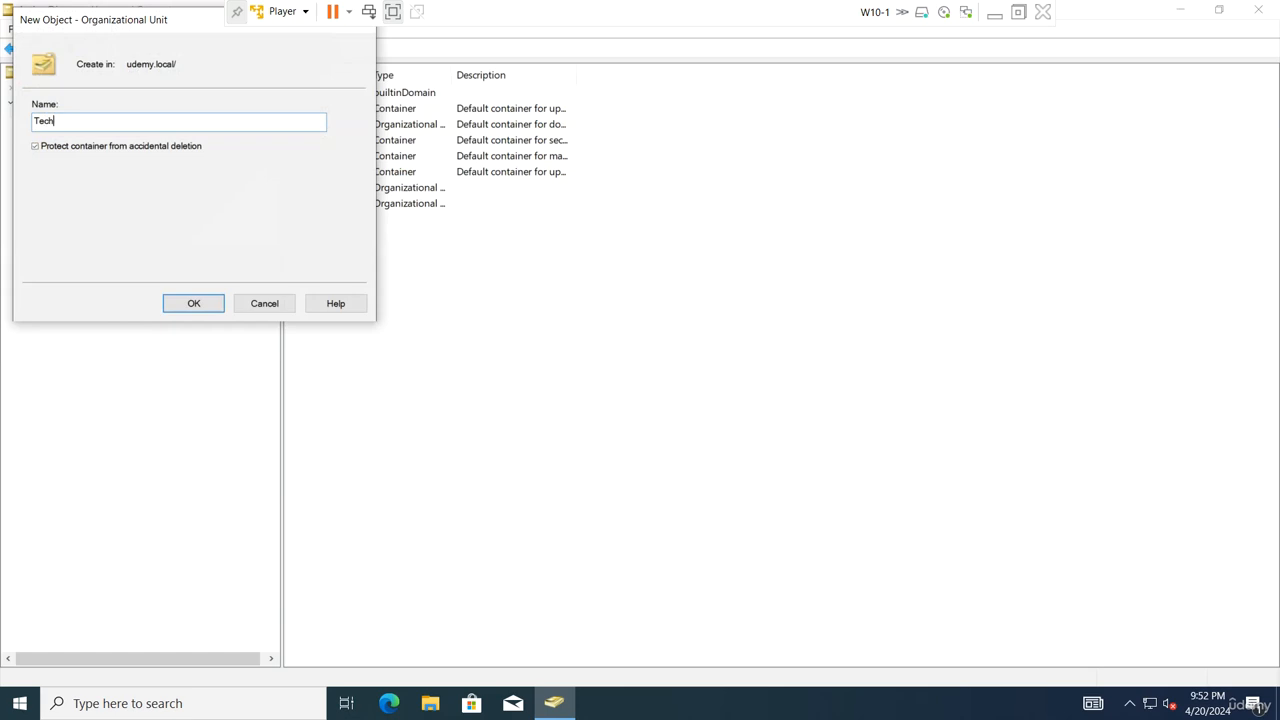
key(Return)
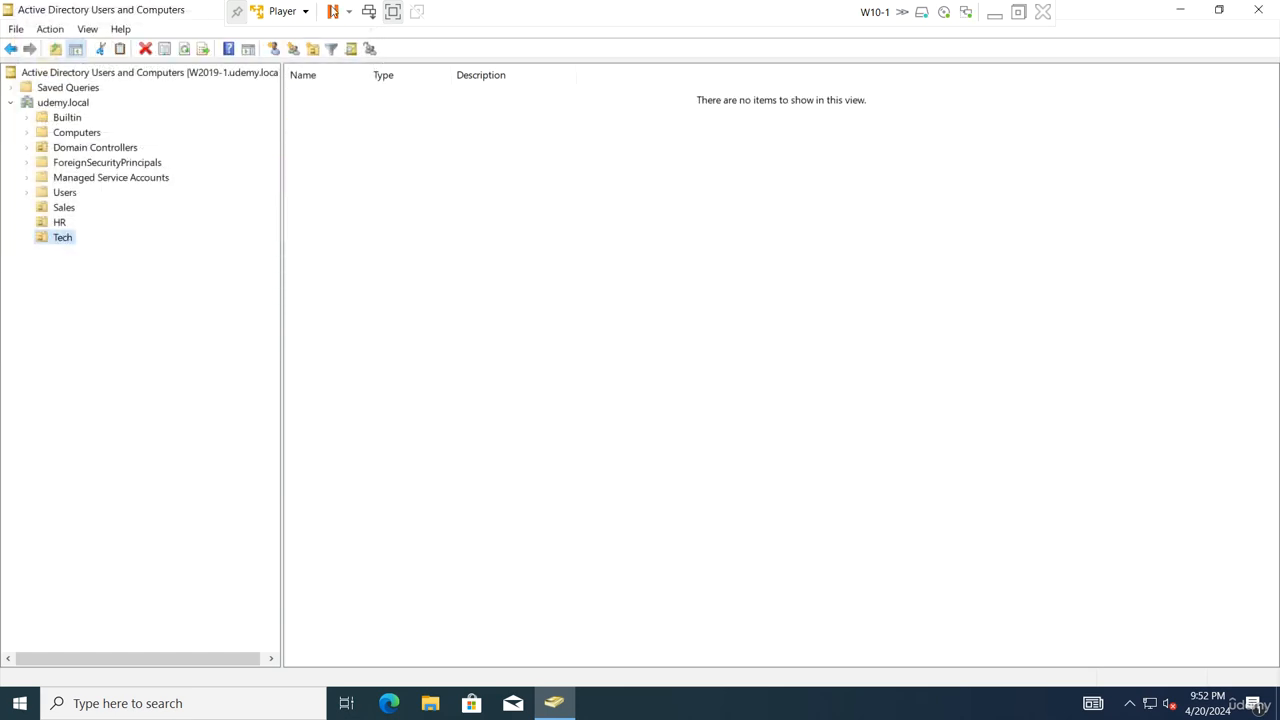
Create user admin1 in Tech without requiring a password change at next logon
click(278, 51)
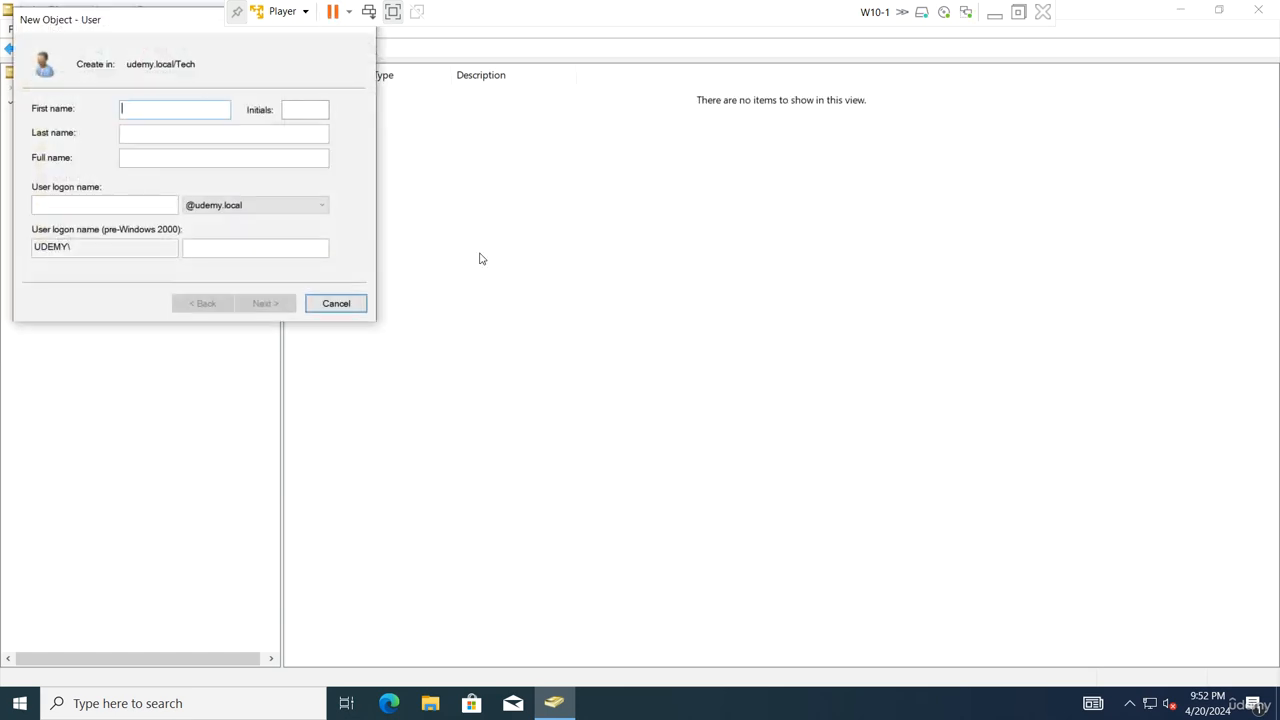
key(Tab)
key(Tab)
key(Tab)
text(adm)
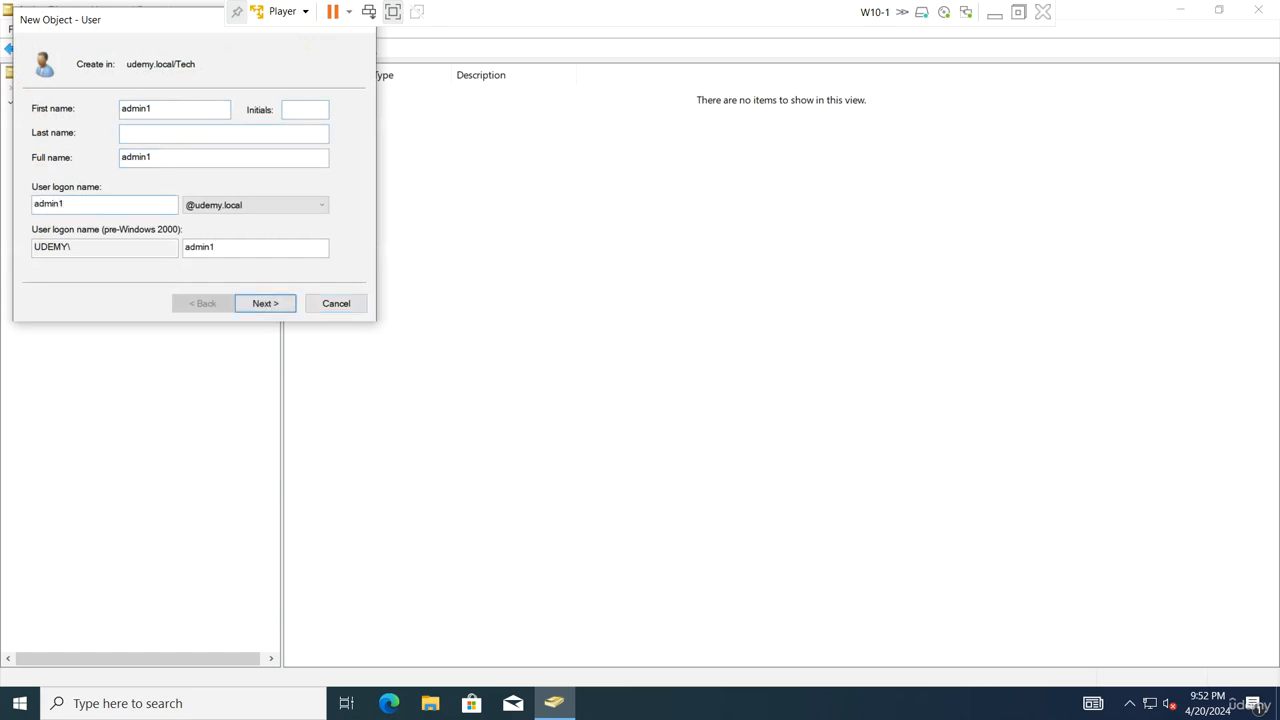
key(Return)
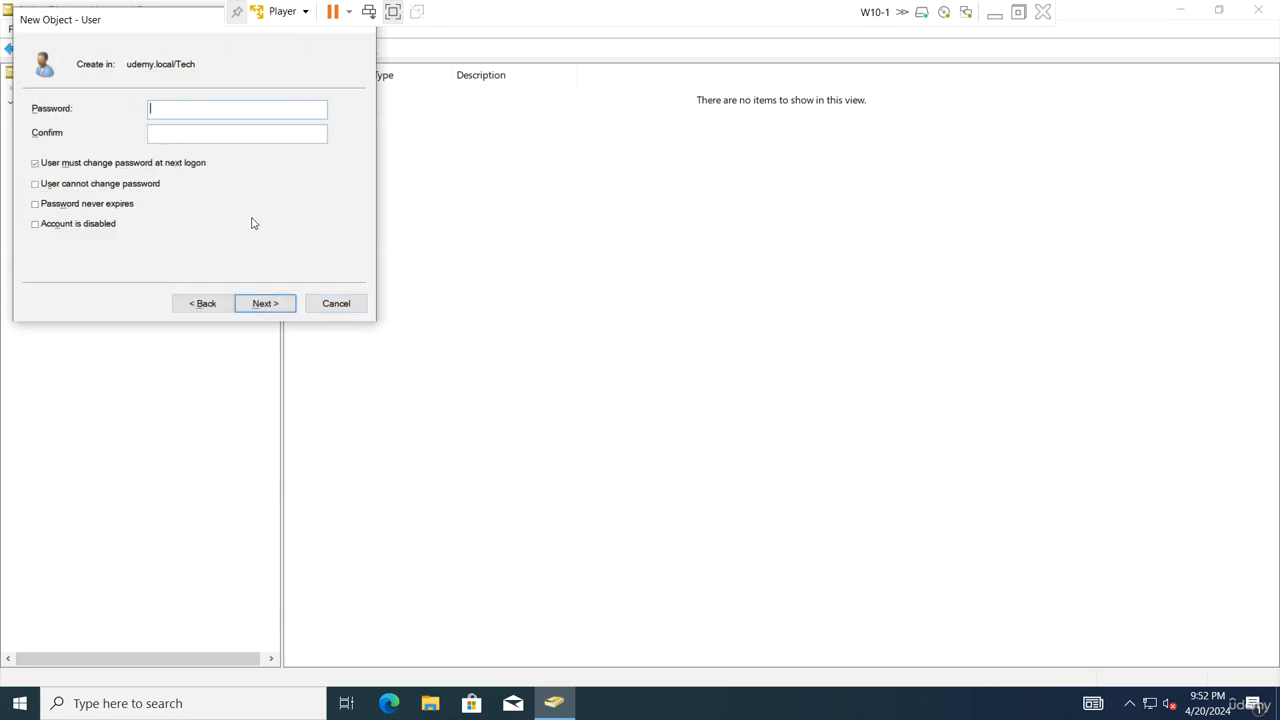
click(52, 165)
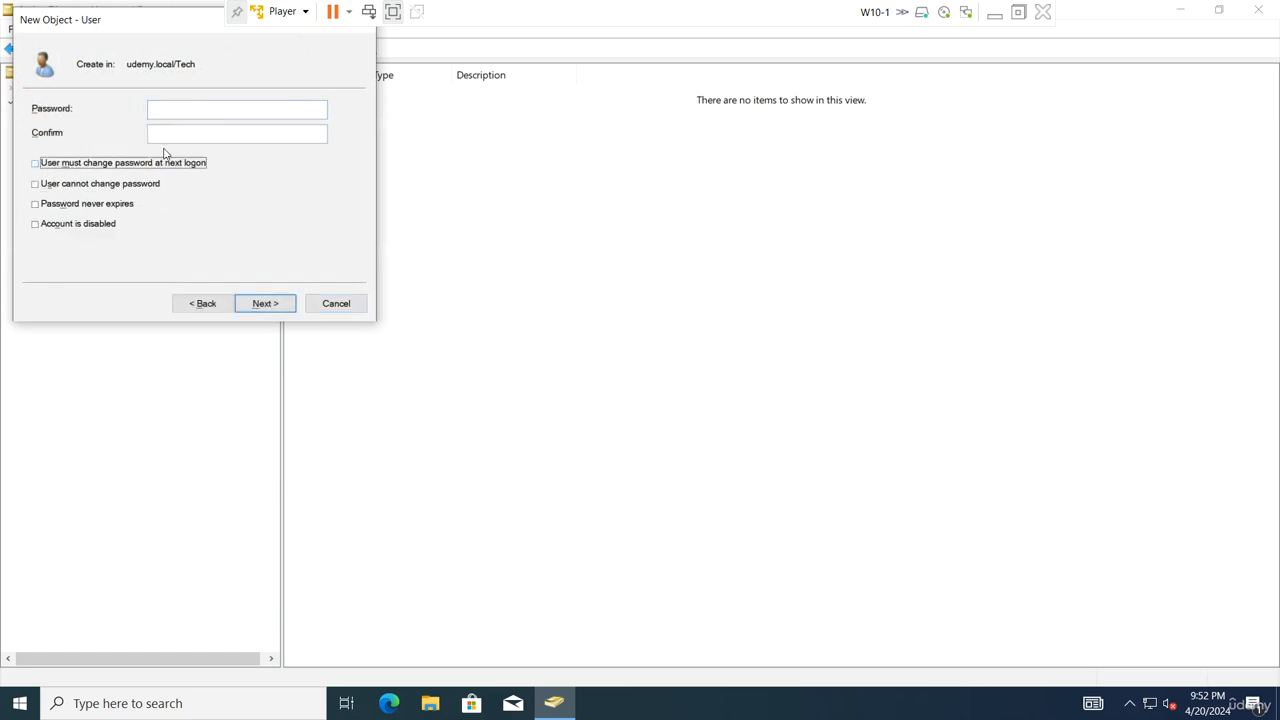
click(257, 312)
click(257, 312)
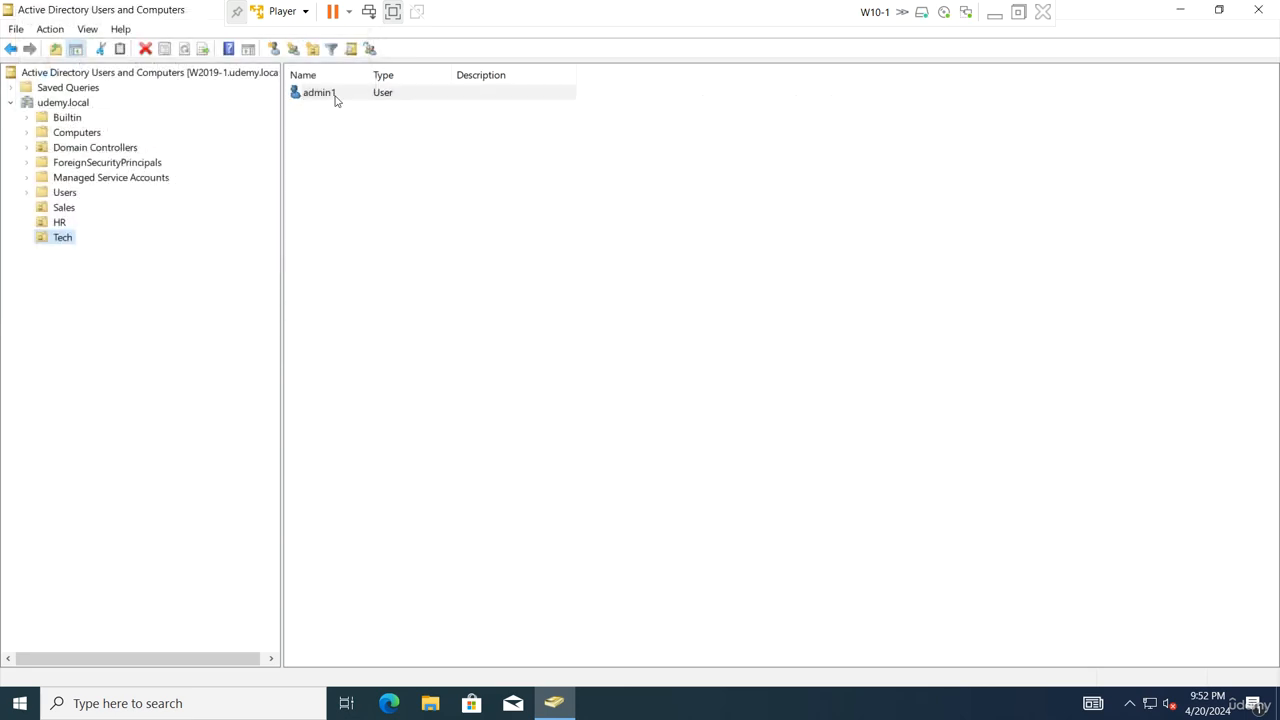
Create admin2 and admin3 as copies of the existing admin users
right_click(336, 98)
click(372, 101)
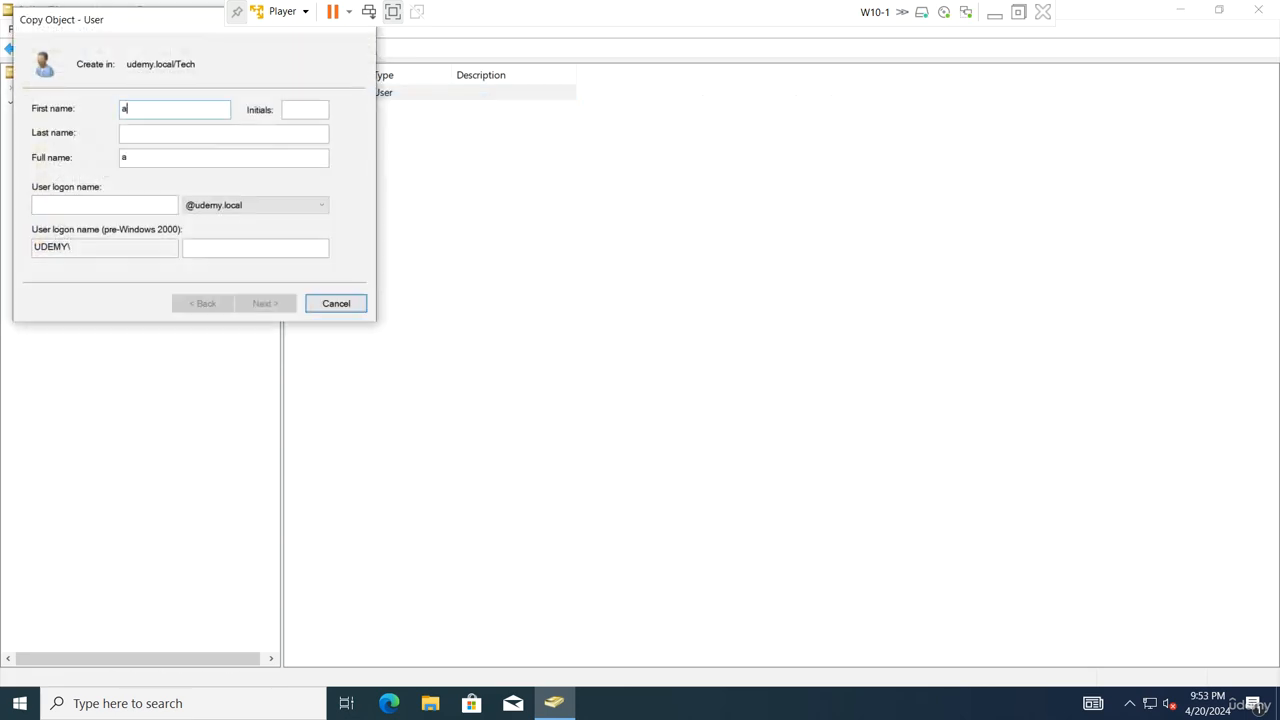
key(Tab)
key(Tab)
text(ad)
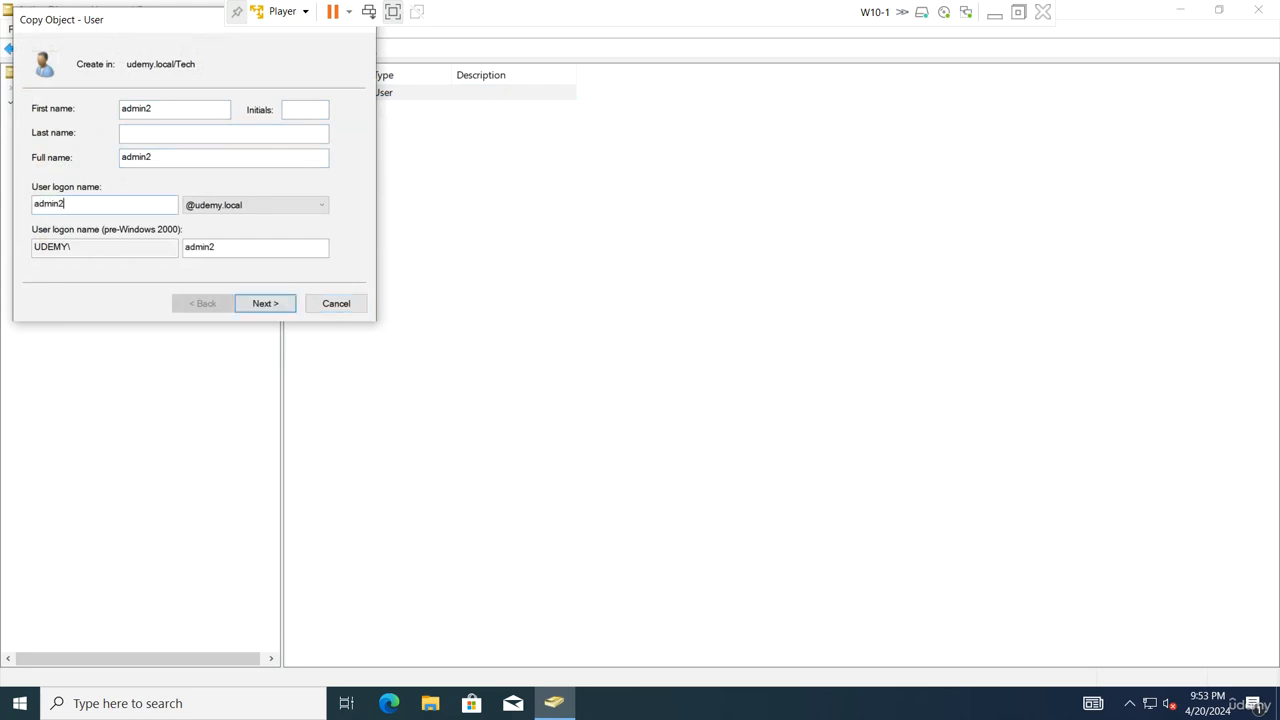
key(Return)
key(Return)
key(Return)
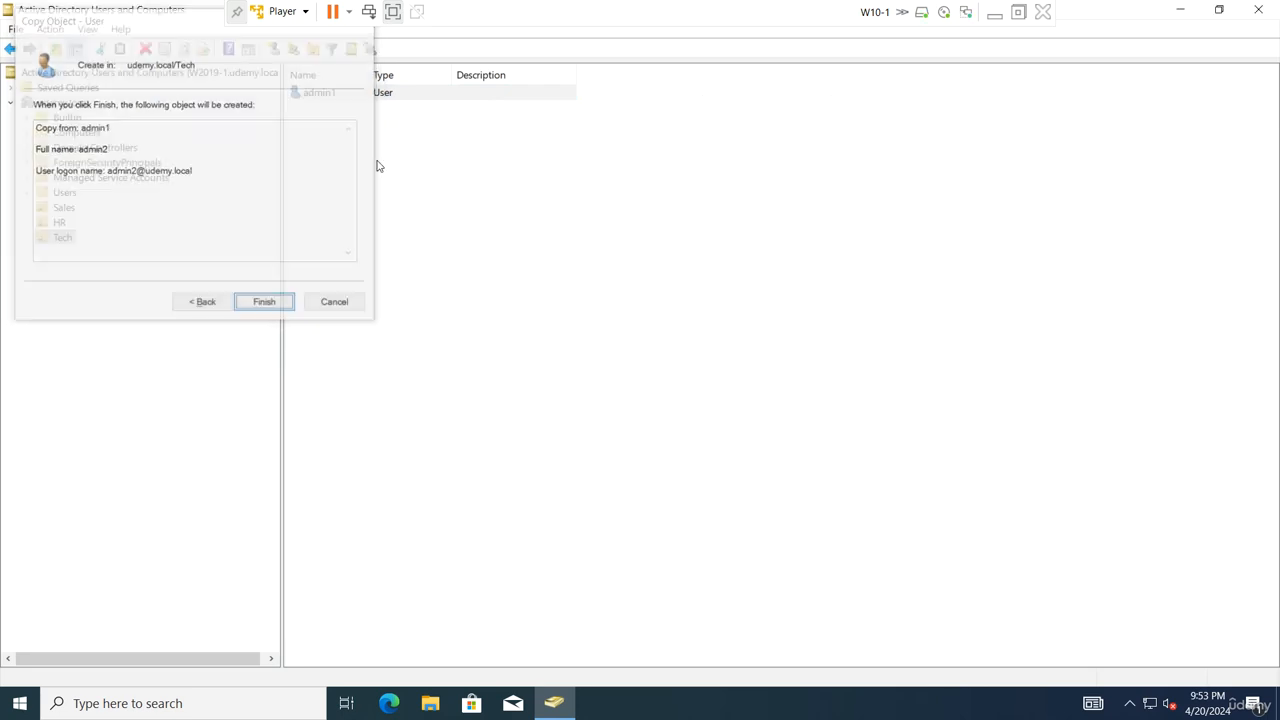
right_click(329, 113)
click(356, 117)
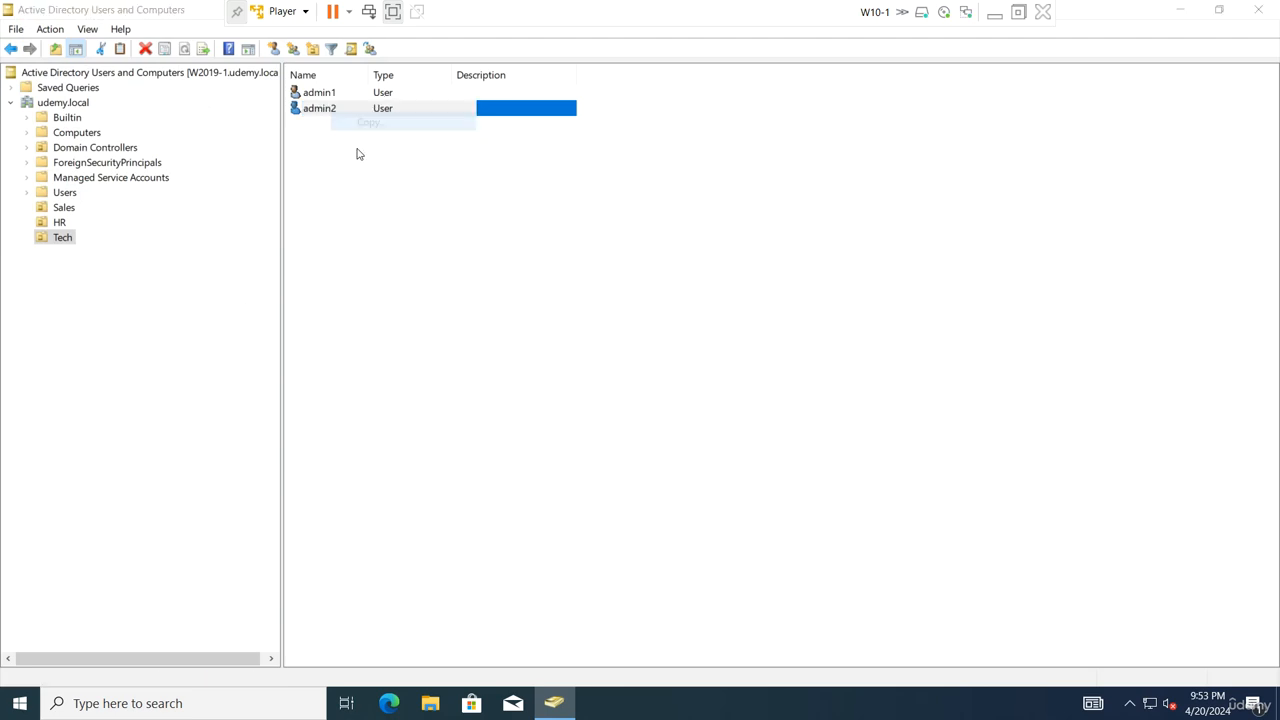
text(admin3)
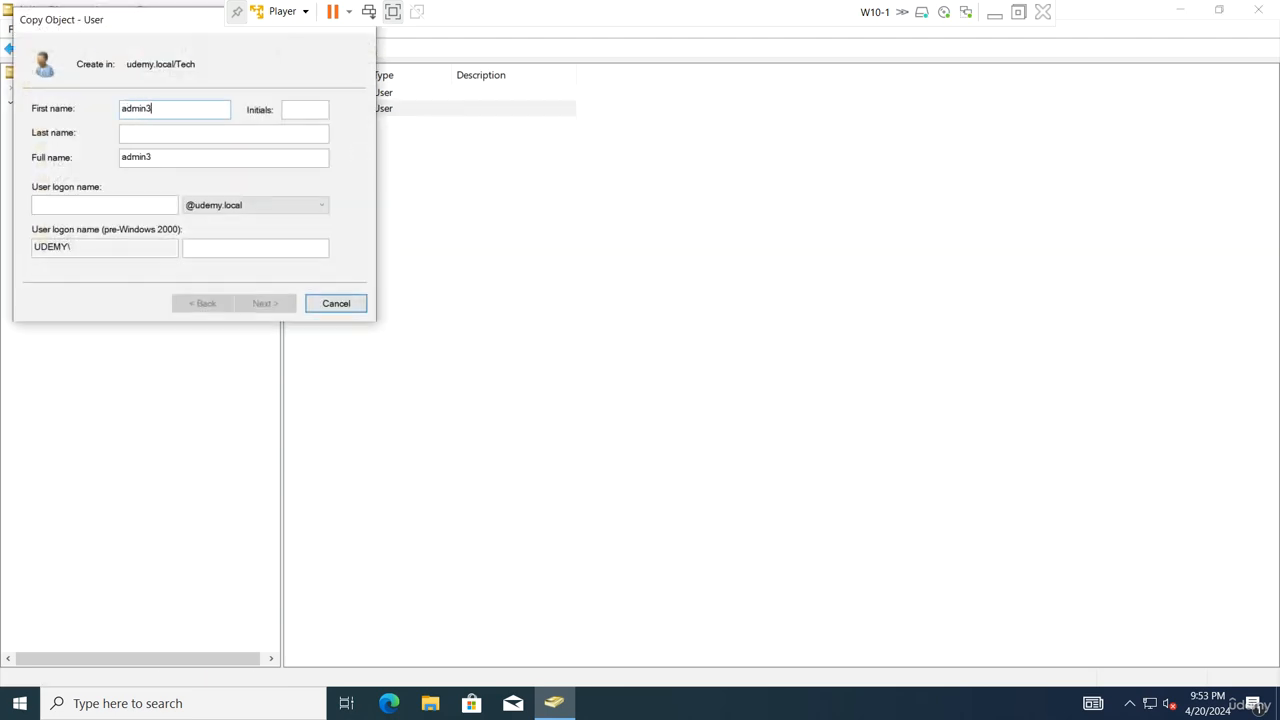
key(Tab)
key(Tab)
key(Tab)
text(admin)
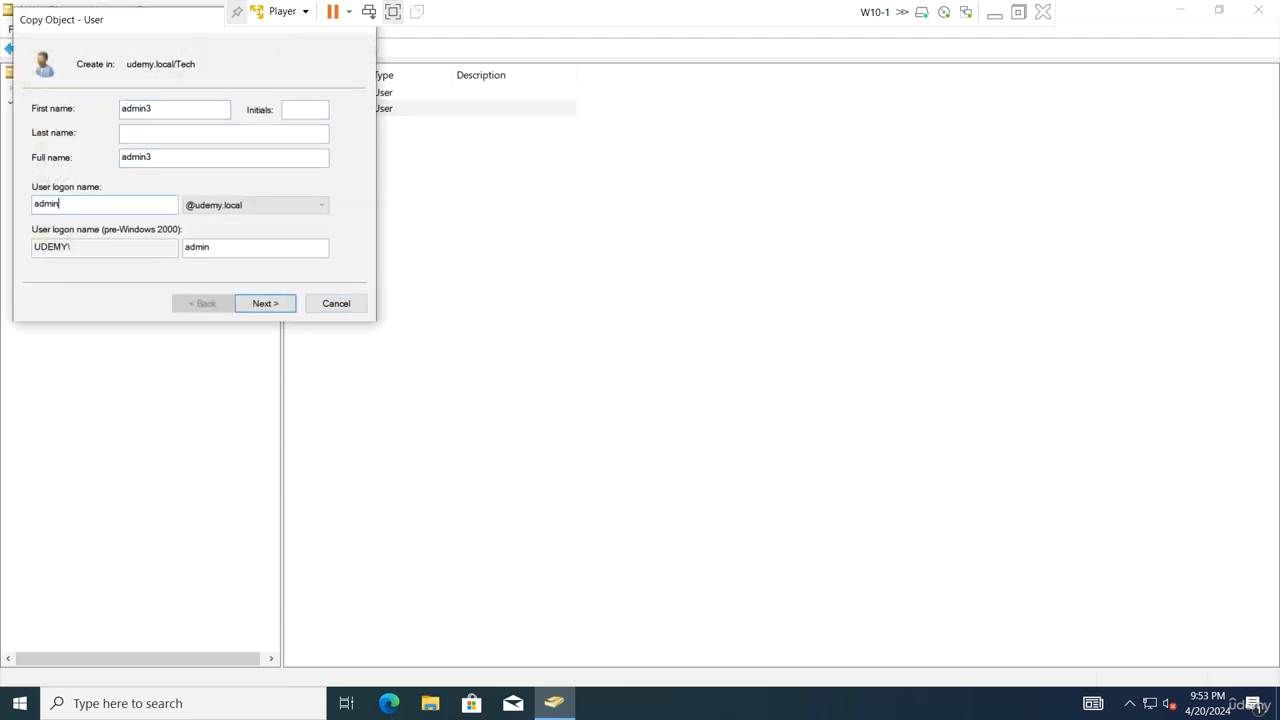
text(3)
key(Return)
key(Return)
key(Return)
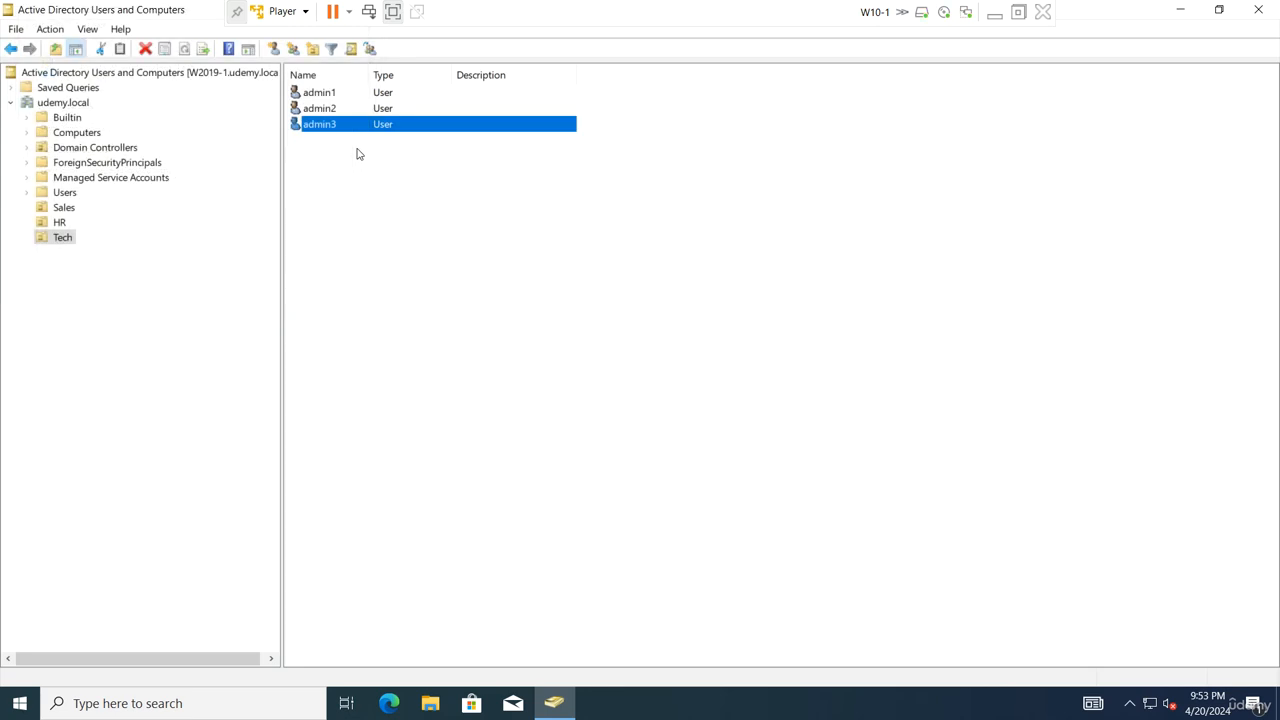
Copy admin3 to create admin4, then open the empty Sales OU
right_click(360, 126)
click(403, 141)
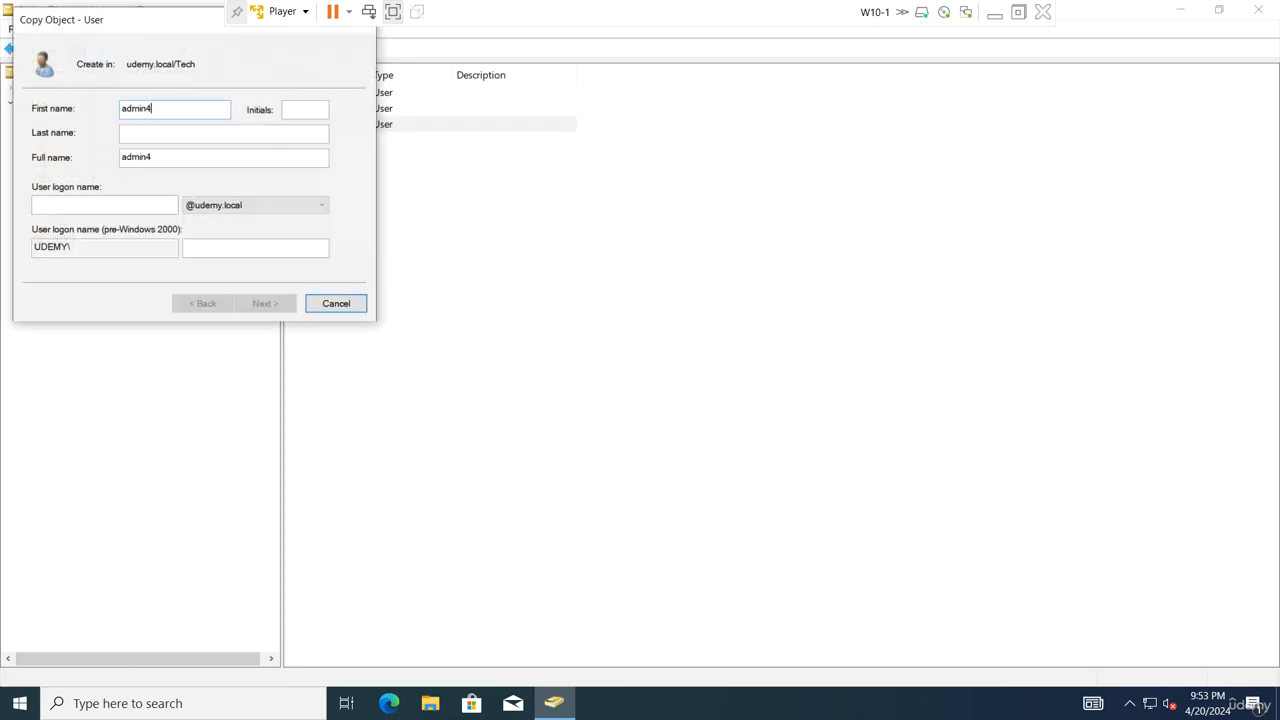
key(Tab)
key(Tab)
text(admi)
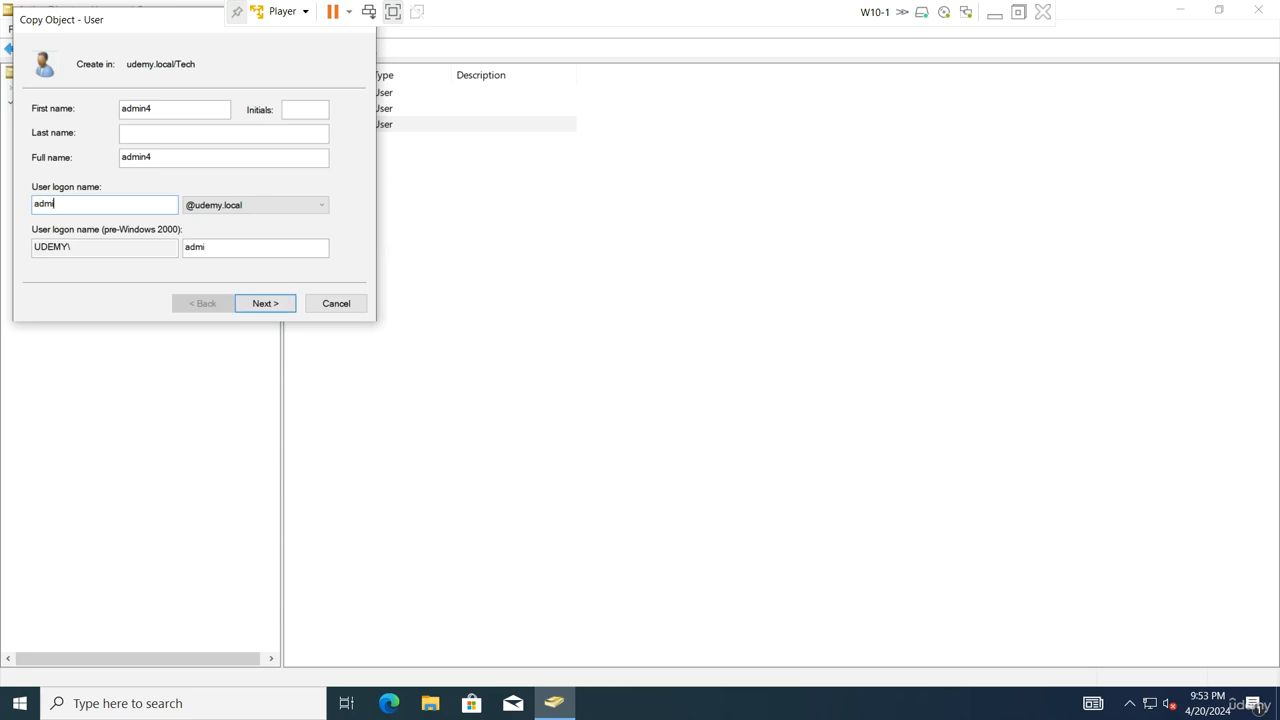
text(n4)
key(Return)
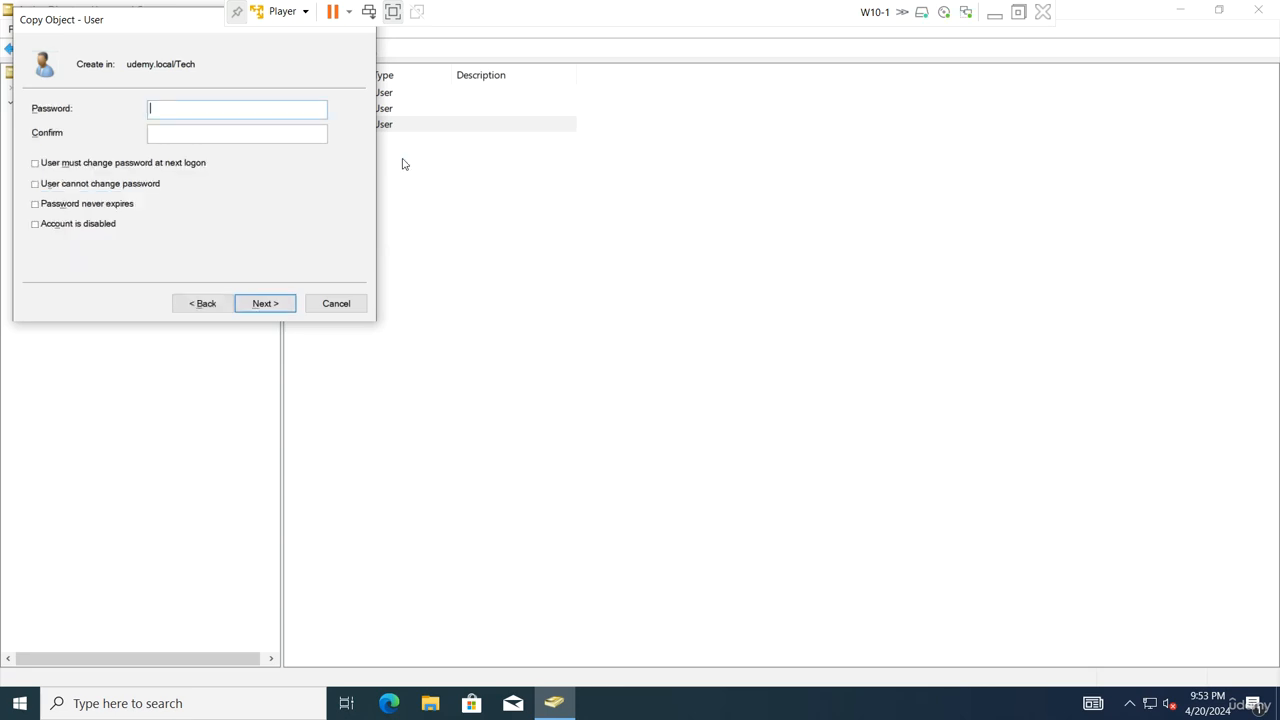
key(Return)
key(Return)
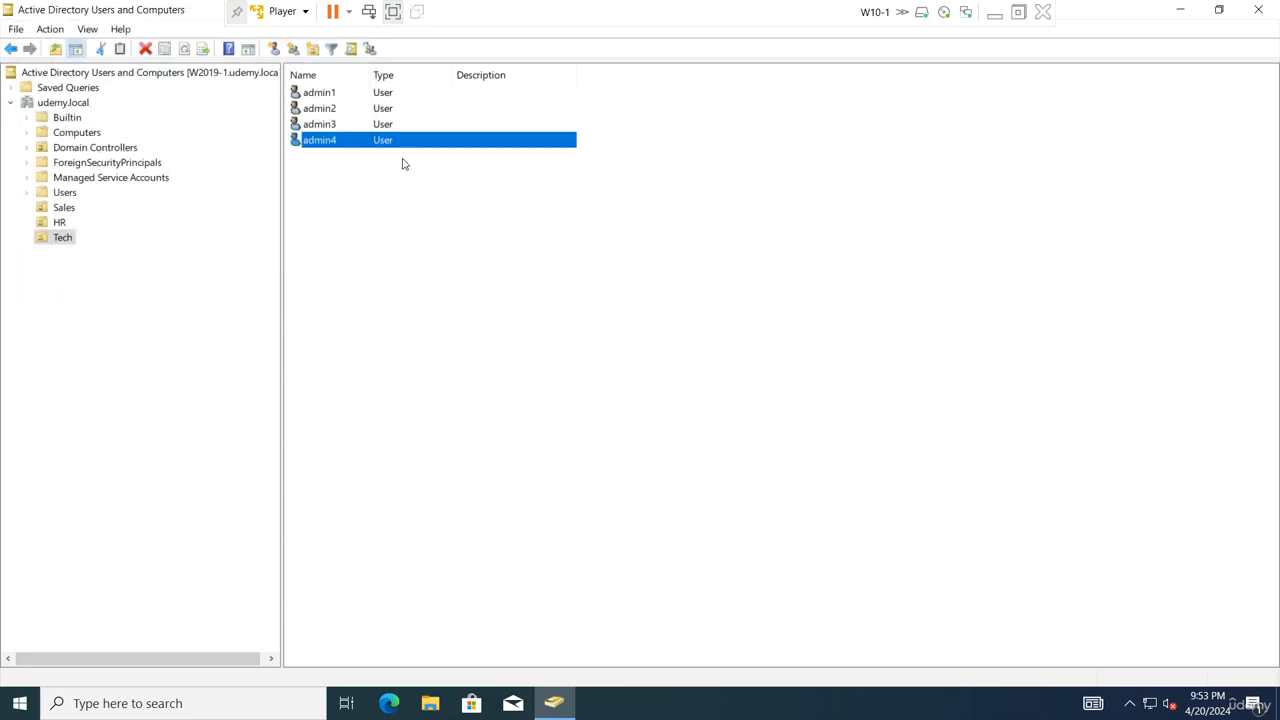
click(71, 210)
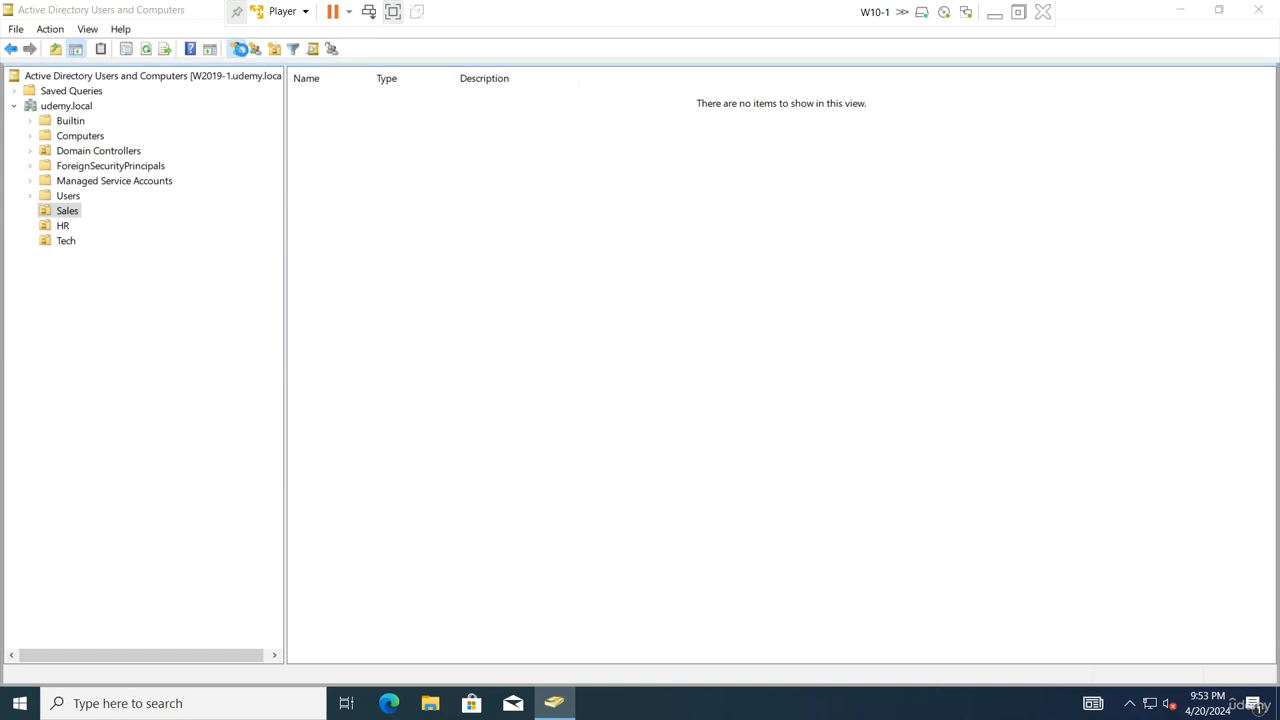
Create user s1 in the Sales OU
click(240, 49)
text(s1)
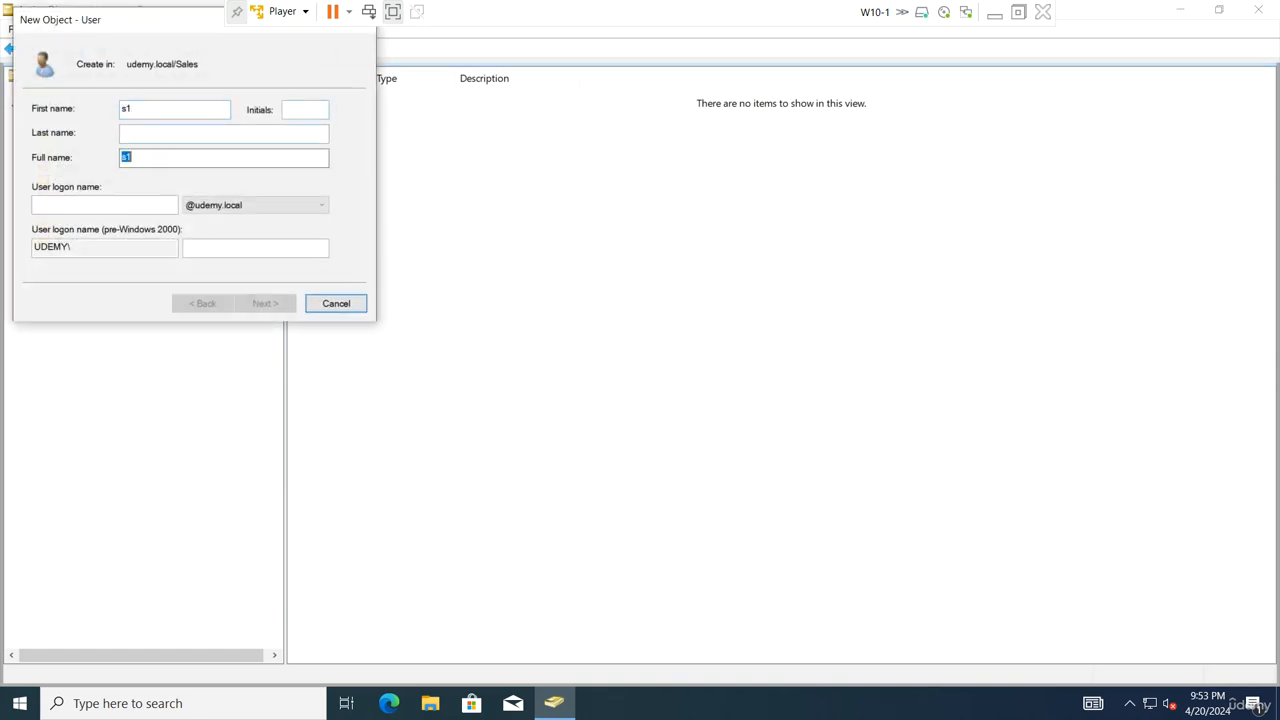
key(Tab)
text(s1)
key(Return)
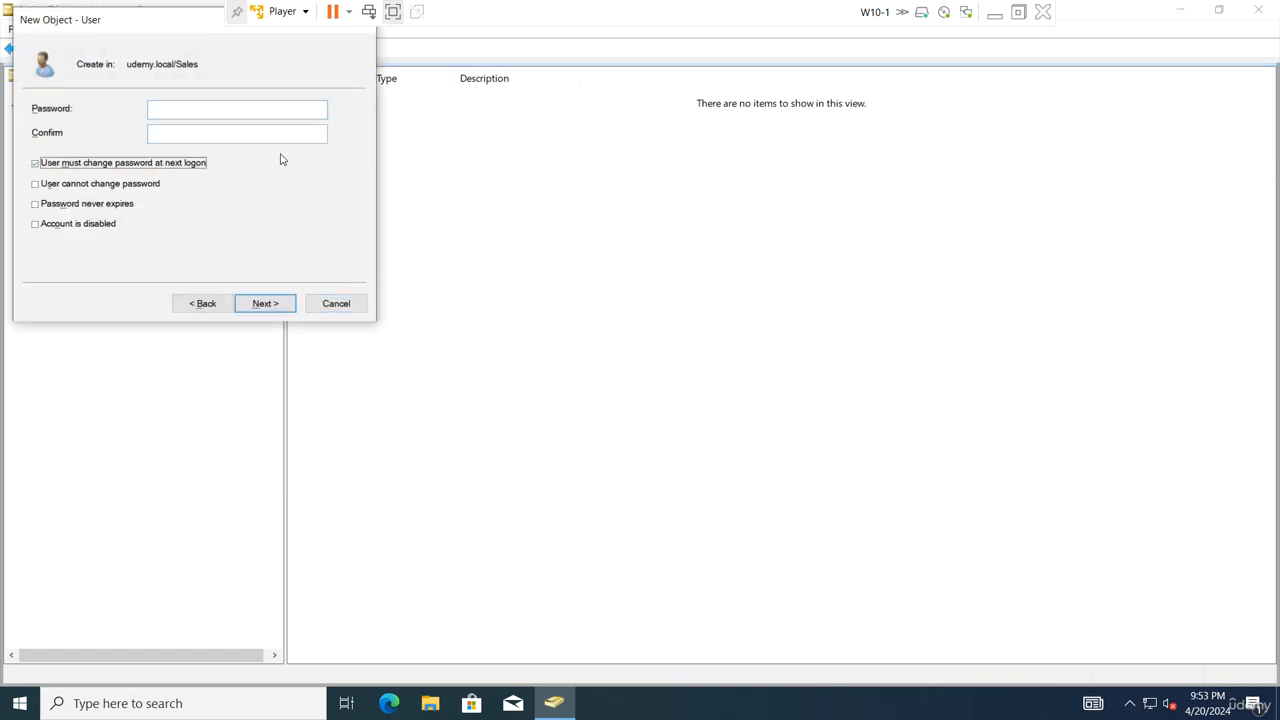
key(Return)
key(Return)
Create user s2 as a copy of s1
right_click(318, 108)
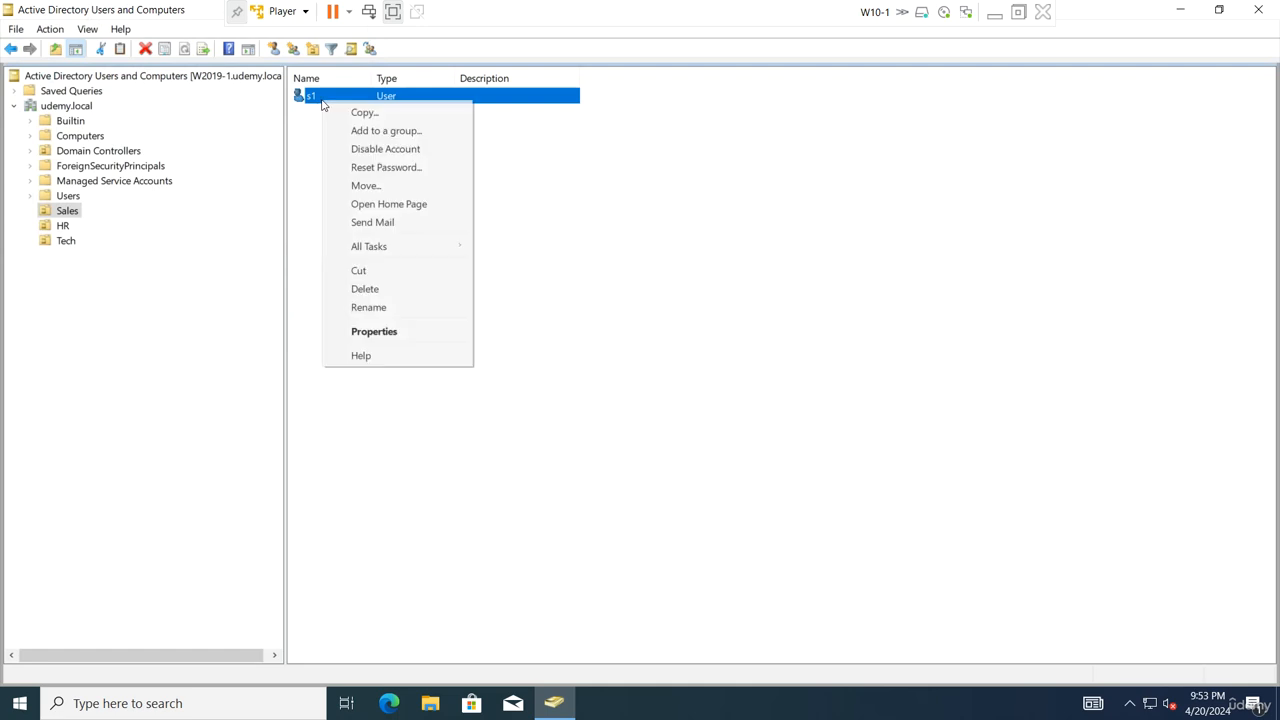
click(345, 112)
text(s2)
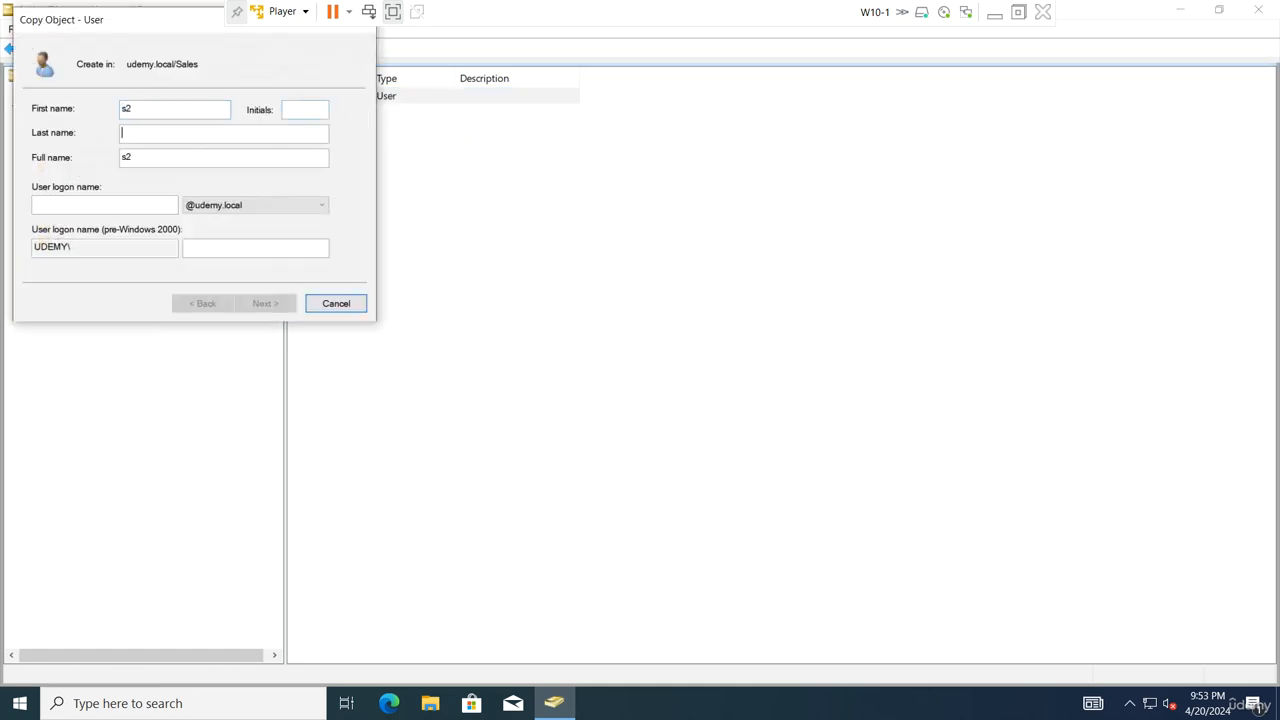
key(Tab)
key(Tab)
text(s2)
key(Return)
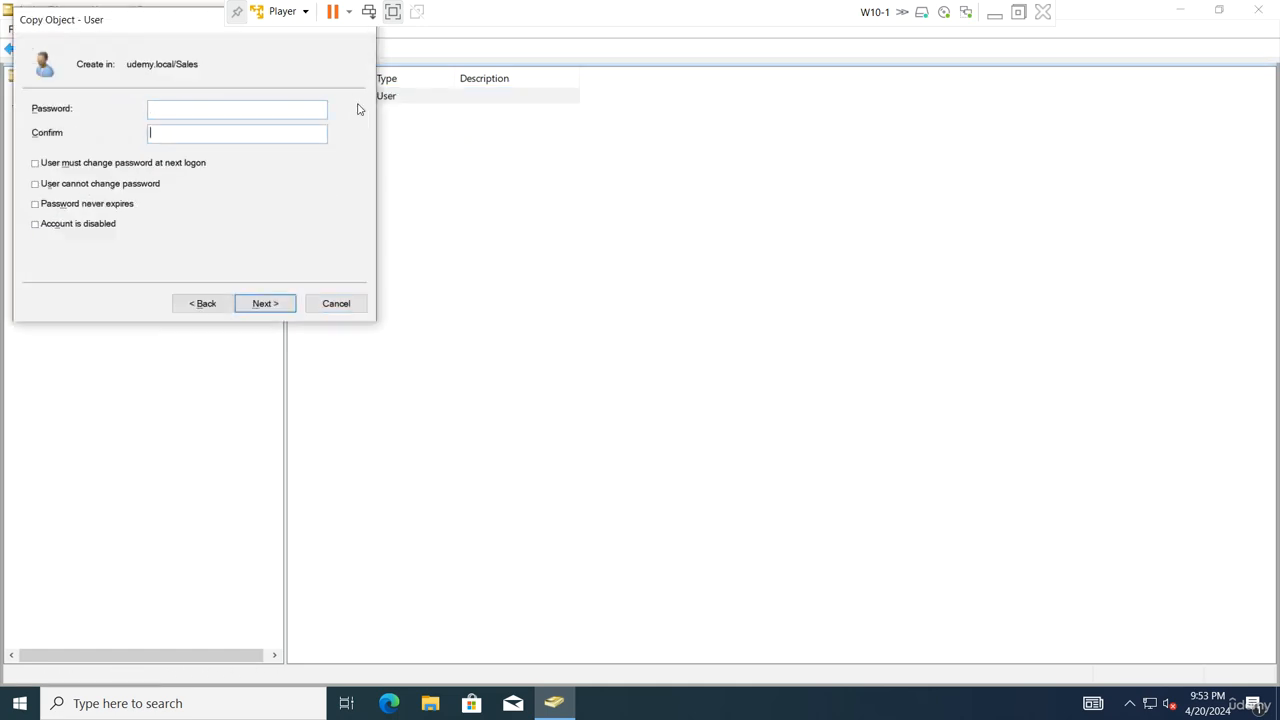
key(Return)
key(Return)
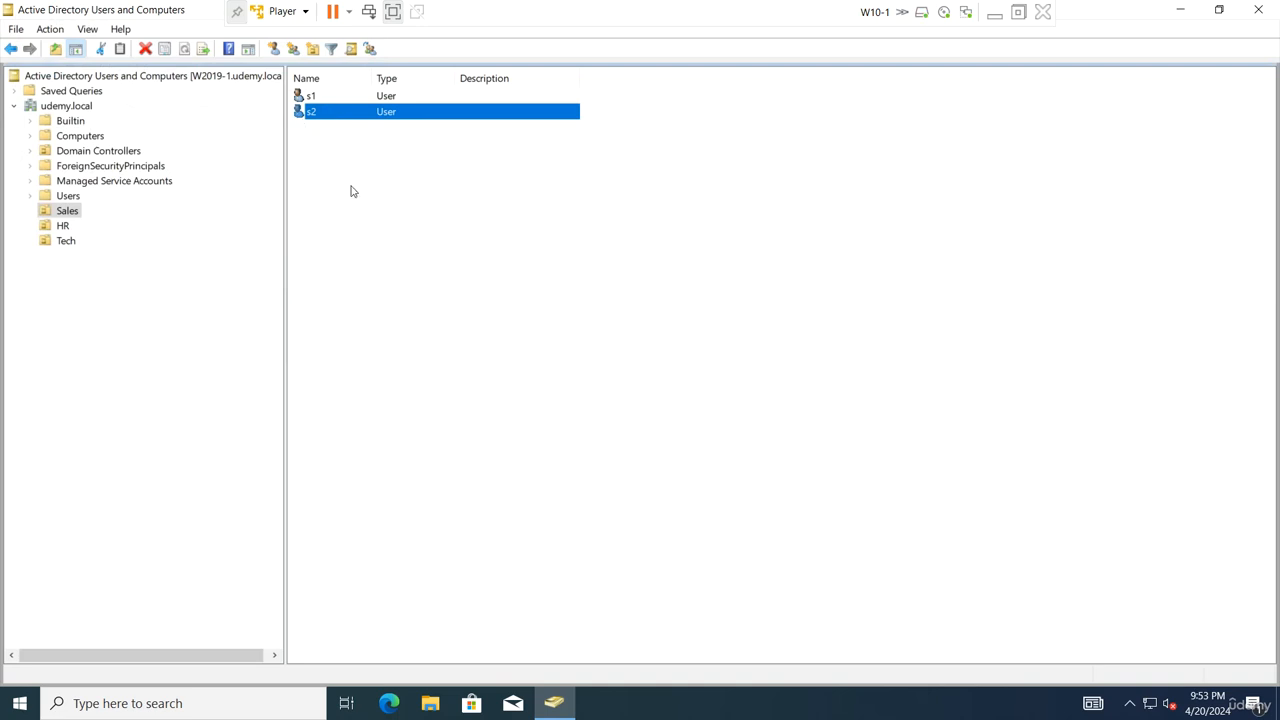
Create the security group sgrp in Sales, then open the HR OU
right_click(351, 191)
mouse_move(448, 257)
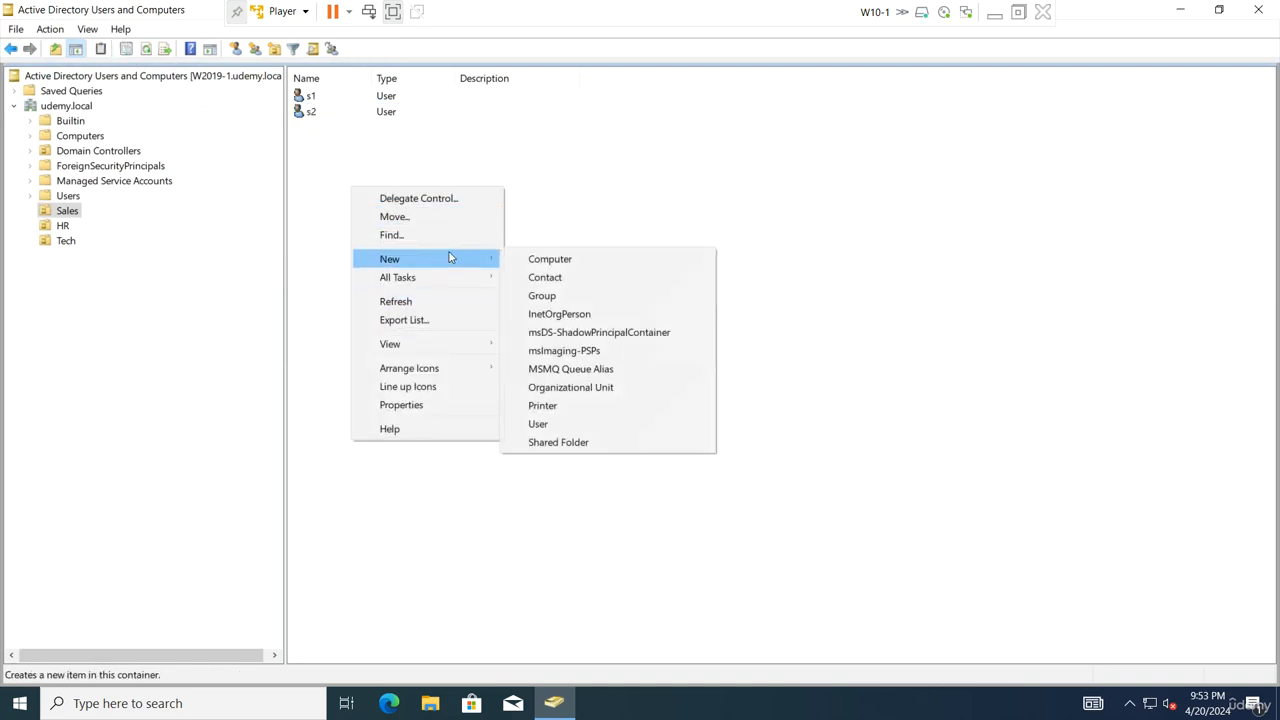
click(617, 296)
text(sgrp)
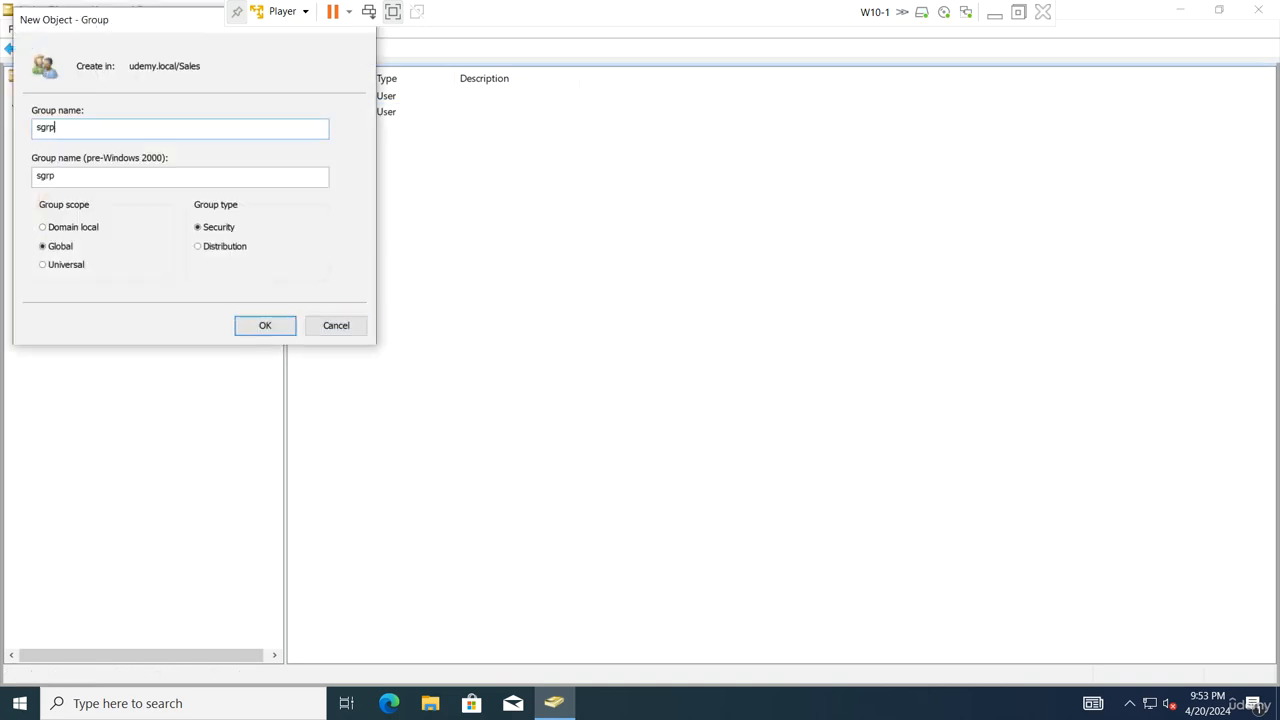
key(Return)
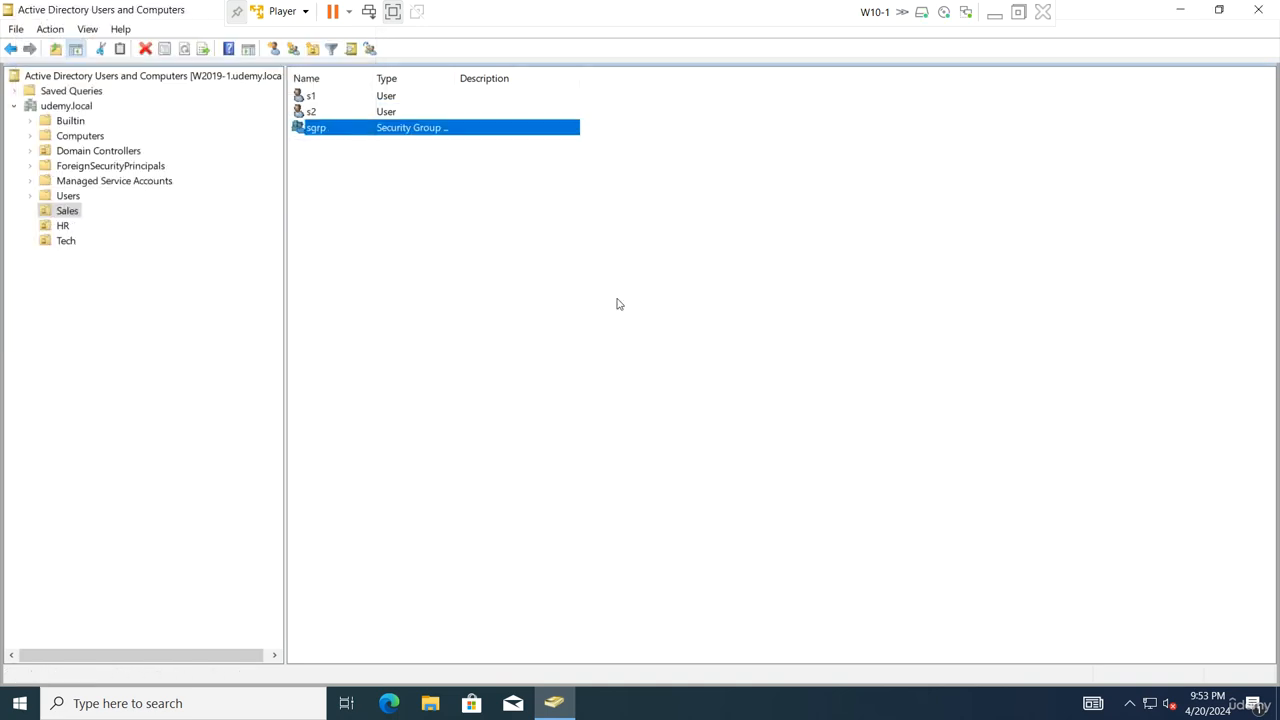
click(60, 226)
Create user h1 in the HR OU
click(274, 48)
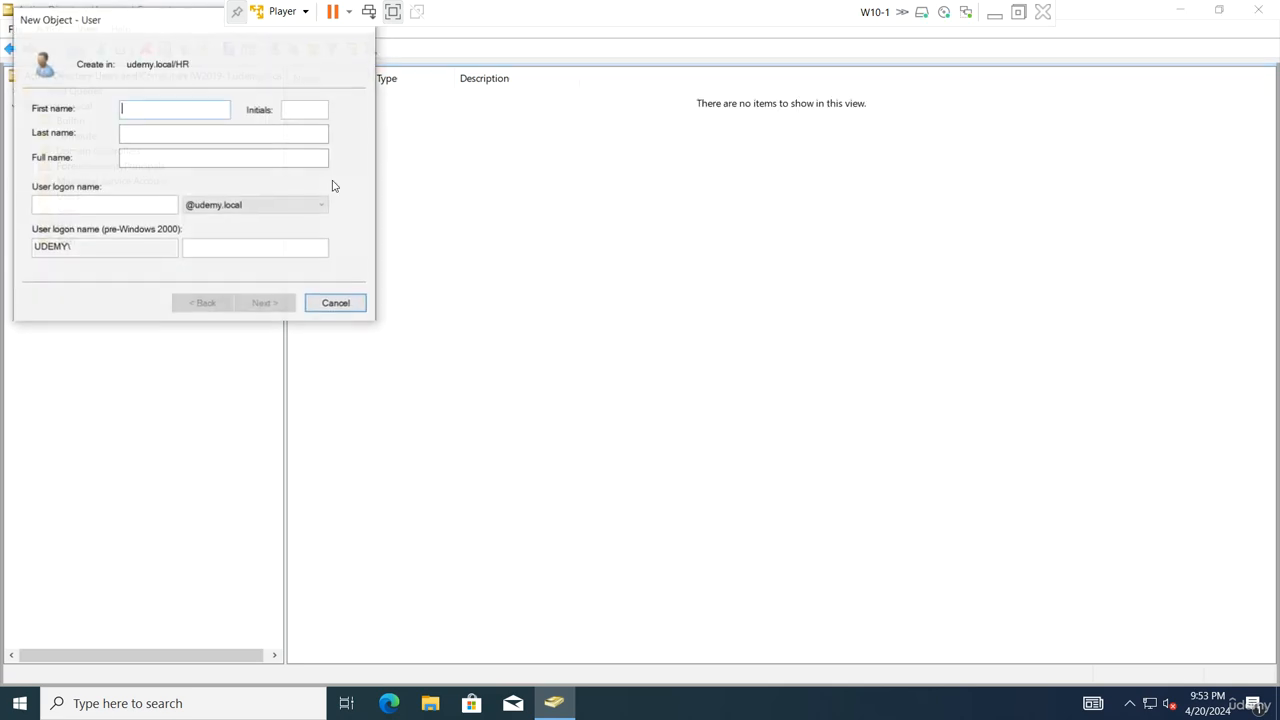
text(h1)
key(Tab)
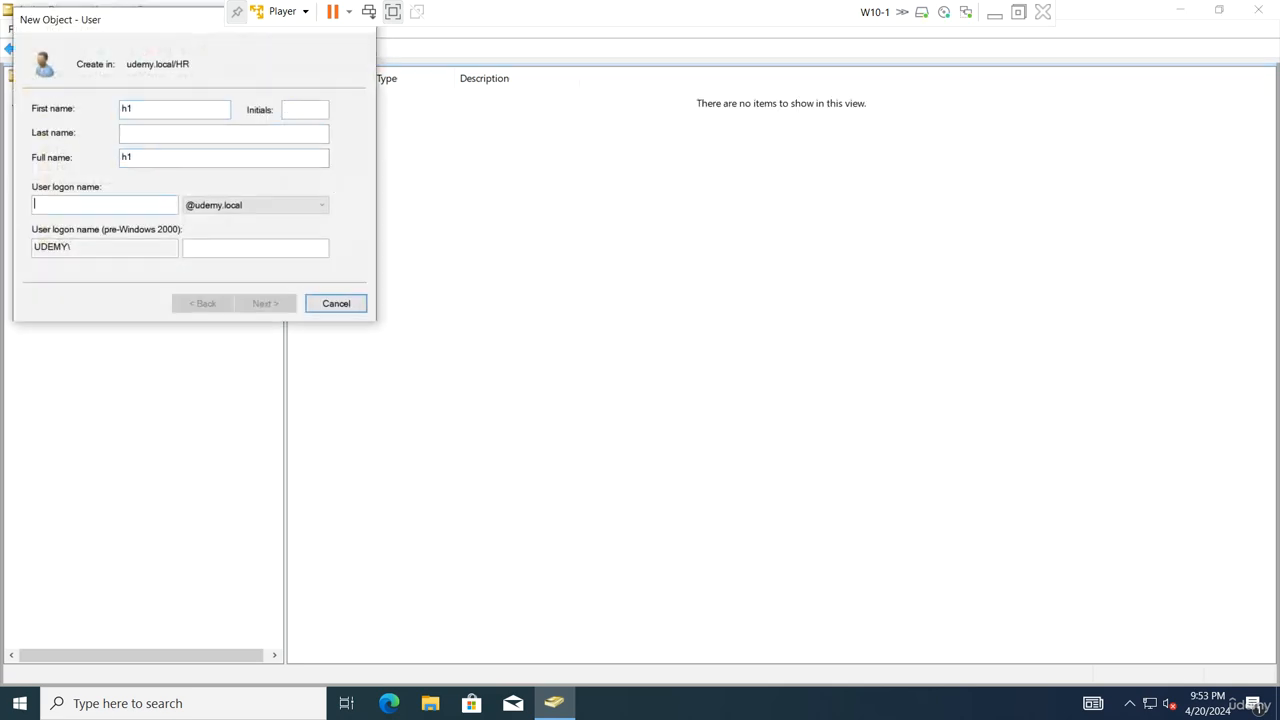
text(h1)
key(Return)
key(Tab)
key(Tab)
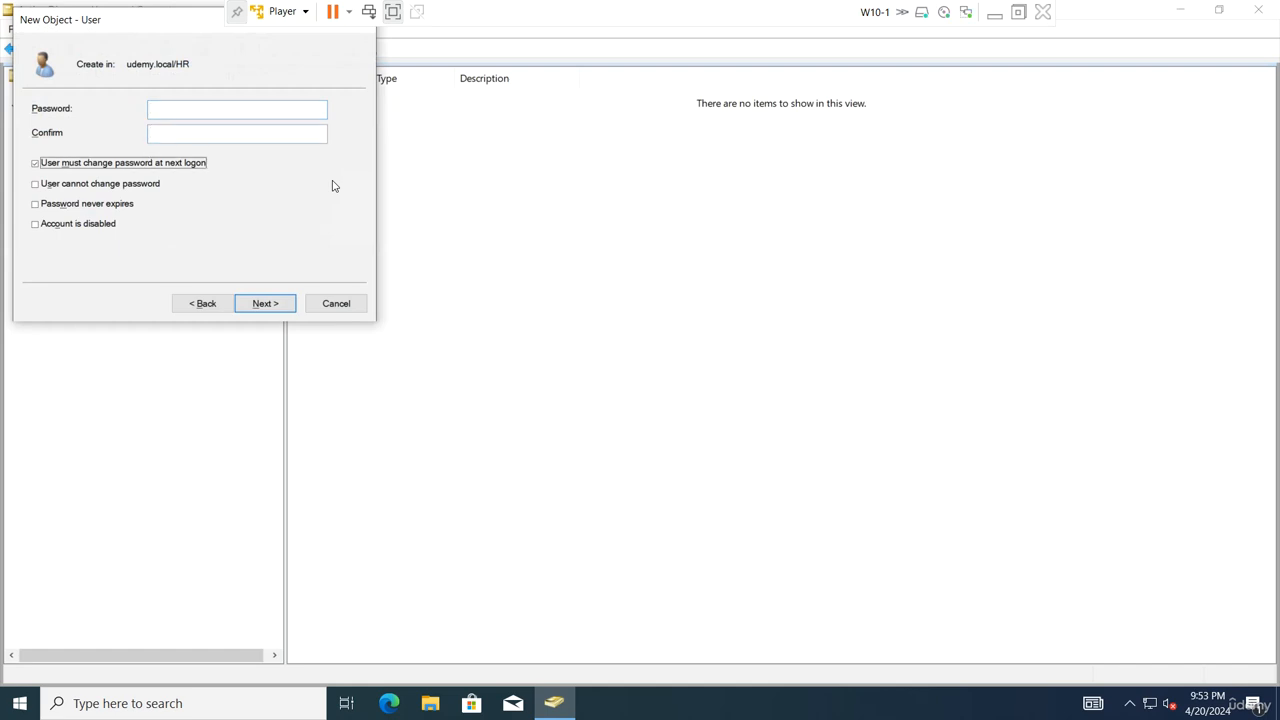
key(Return)
key(Return)
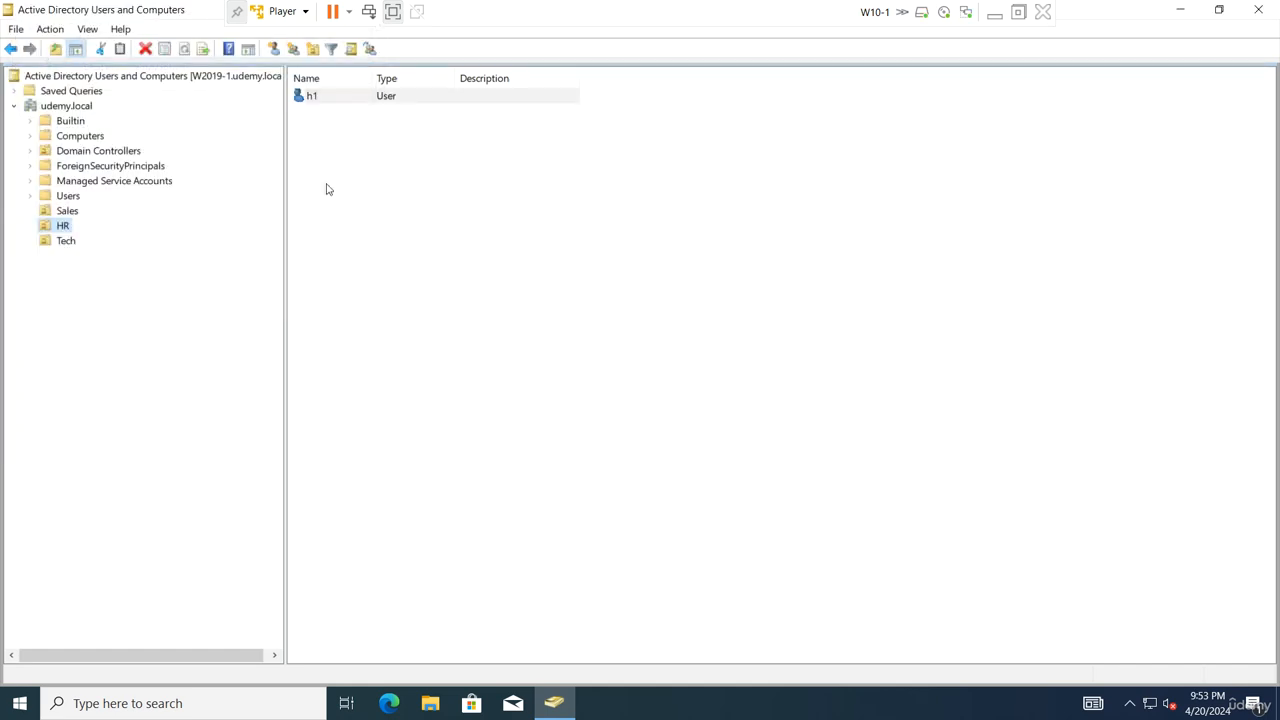
Create user h2 as a copy of h1, then view the Computers container
right_click(340, 103)
click(386, 107)
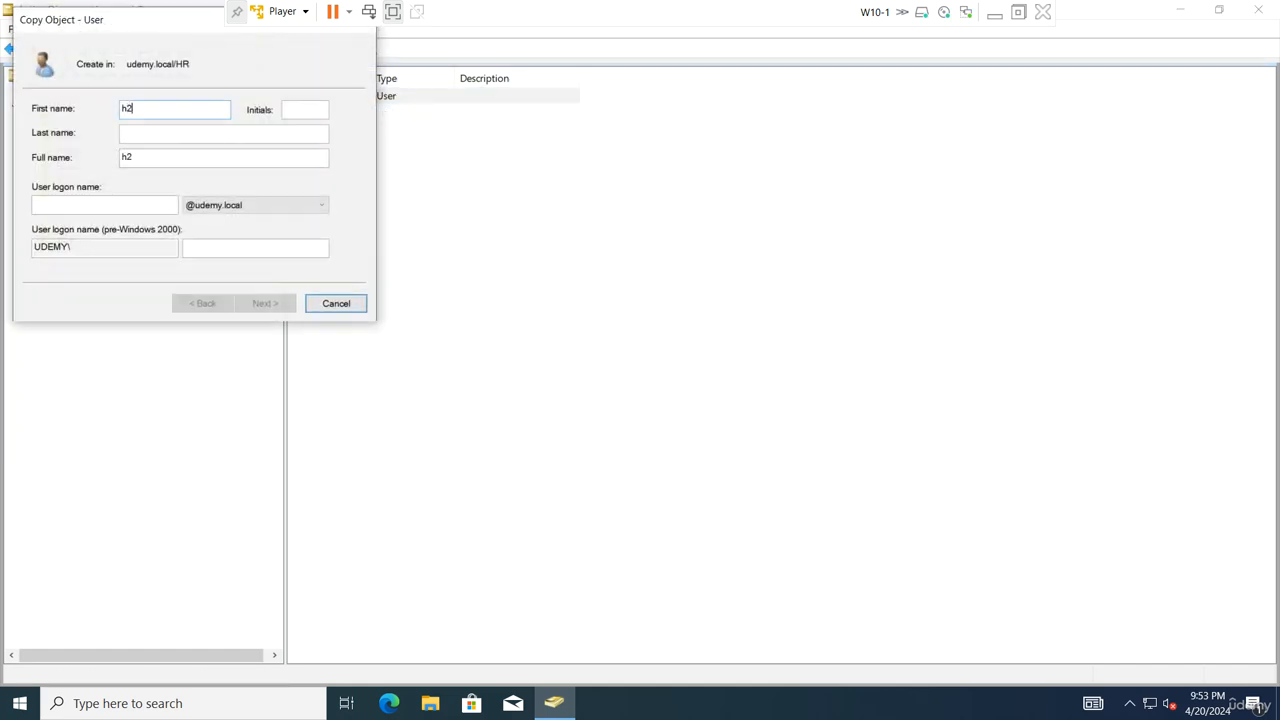
key(Tab)
key(Tab)
text(h2)
key(Return)
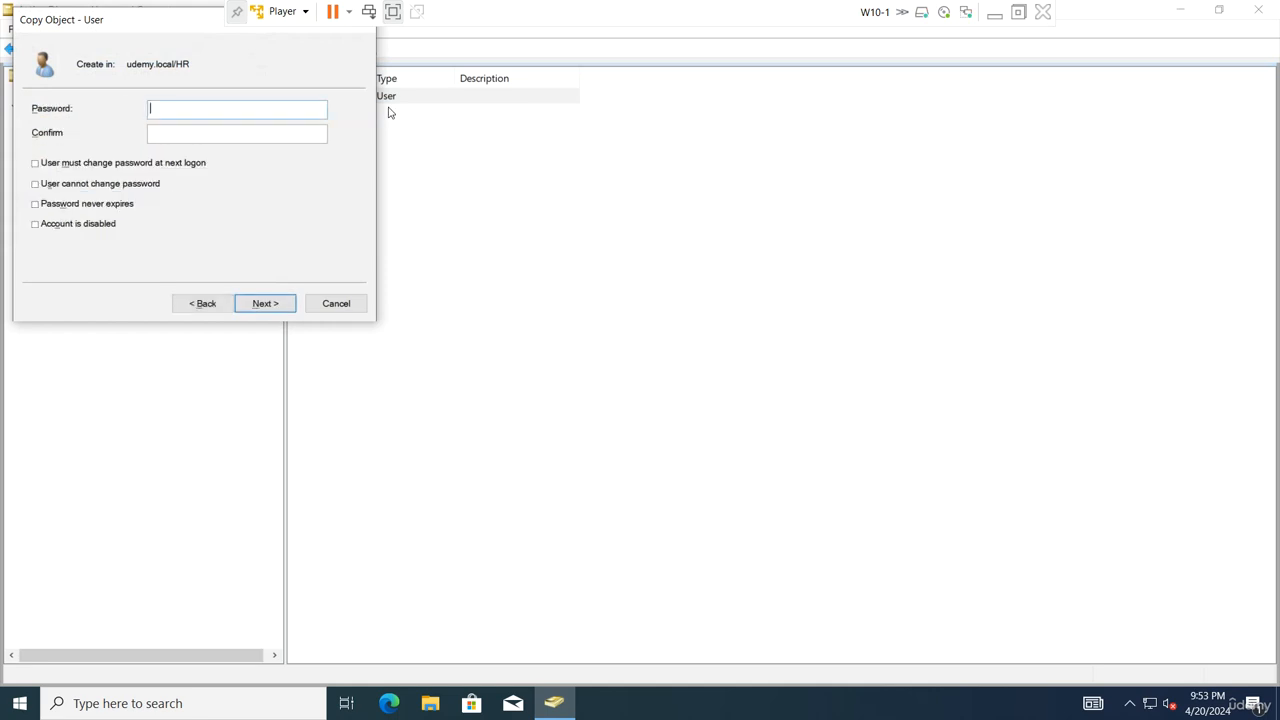
key(Return)
key(Return)
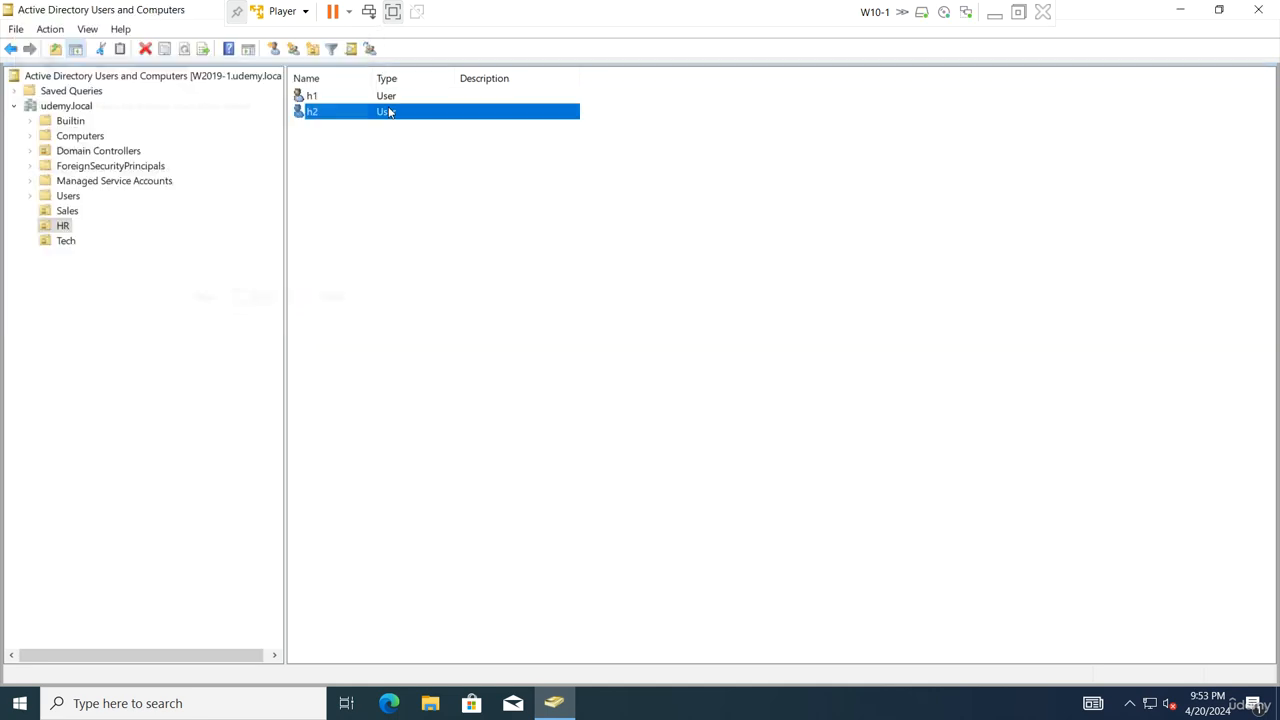
click(80, 135)
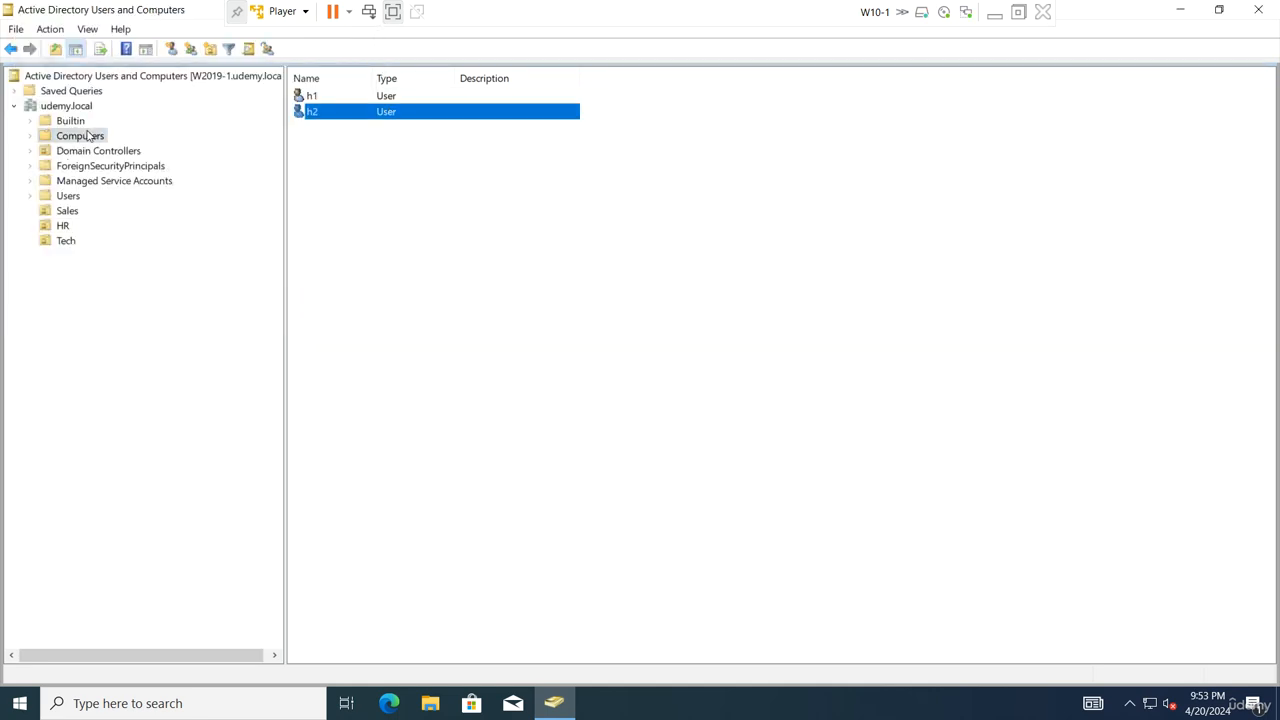
Add a new global security group named hgrp to the HR OU
click(62, 228)
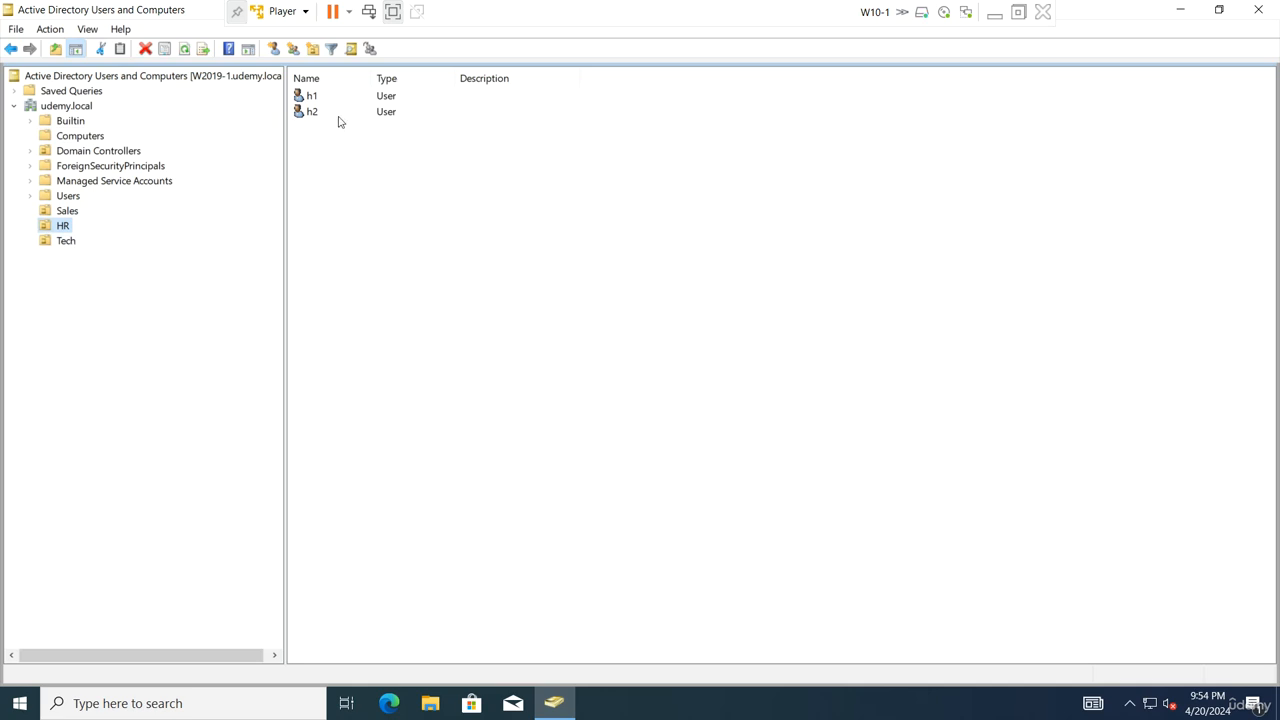
click(293, 48)
text(hgrp)
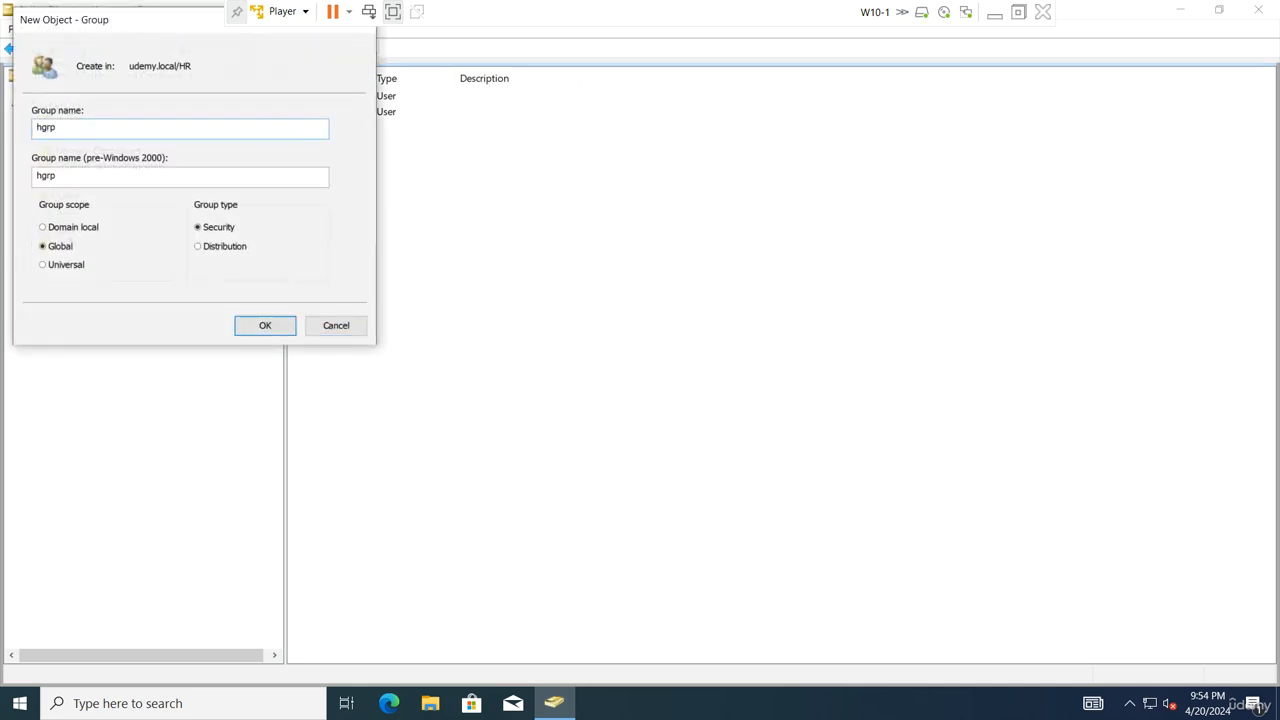
key(Return)
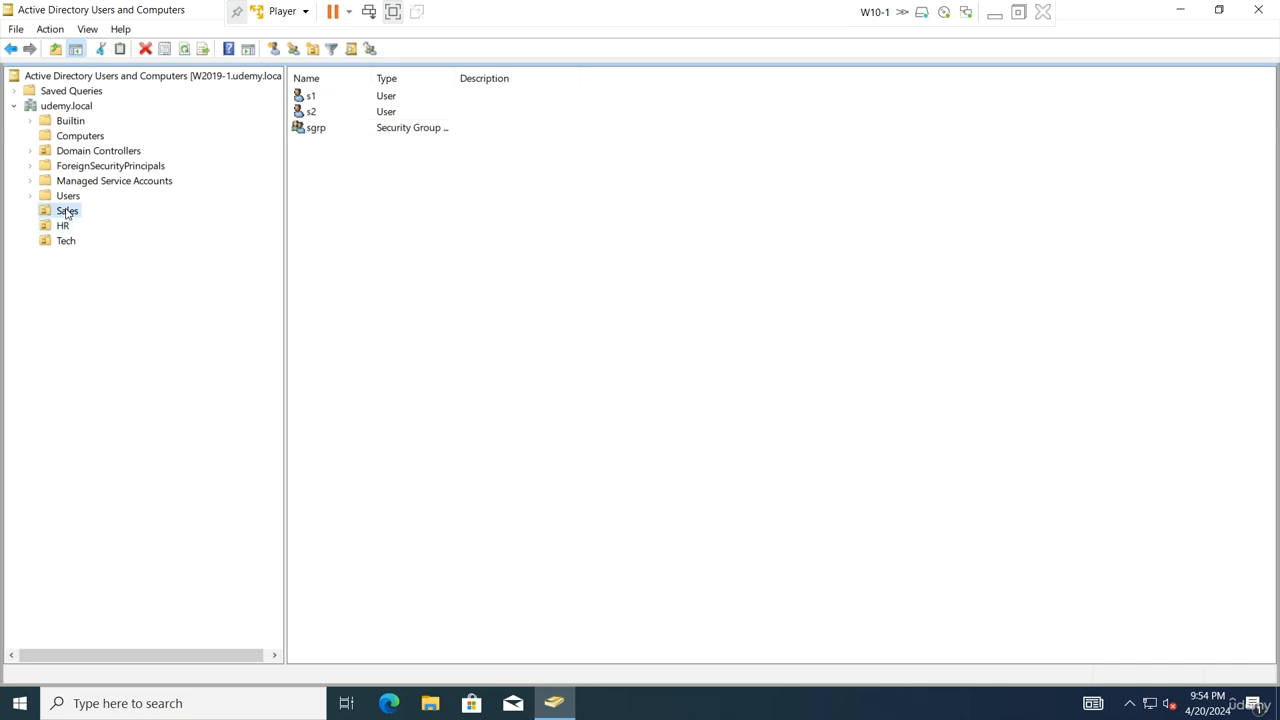
Check the Users container on W10-1, then leave full screen and bring up W2019-1
click(68, 196)
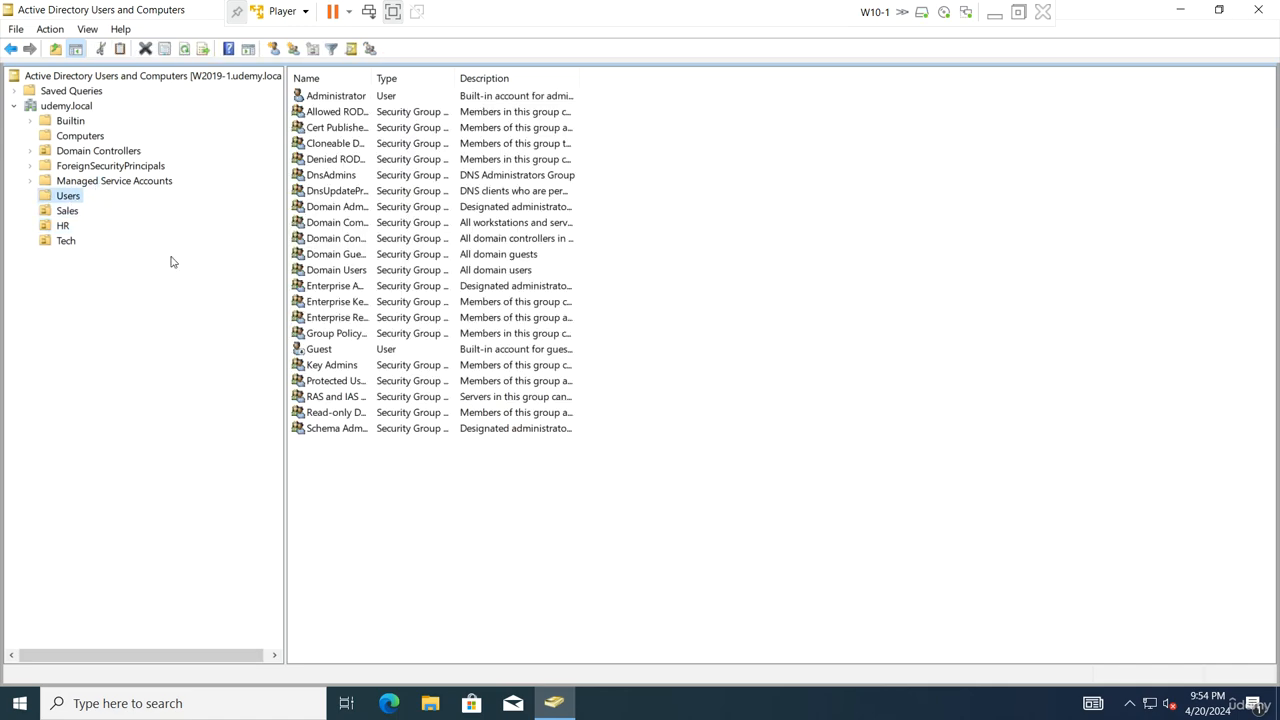
click(385, 98)
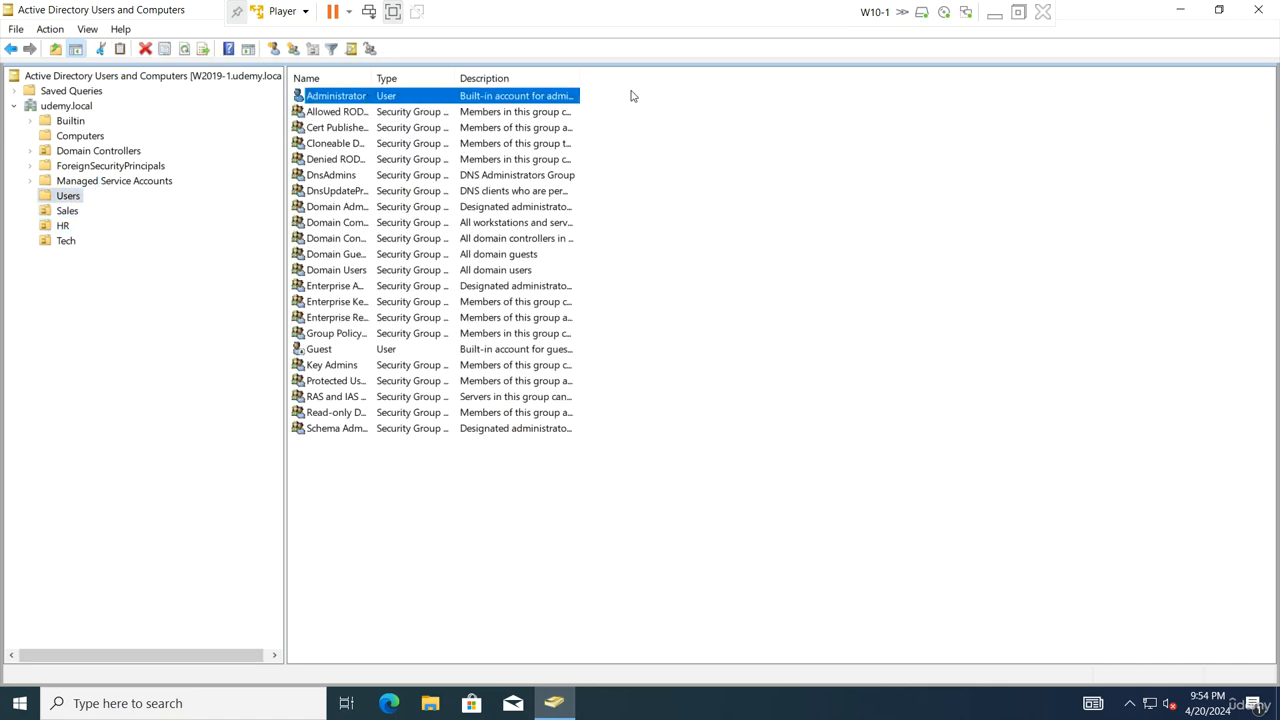
click(1018, 12)
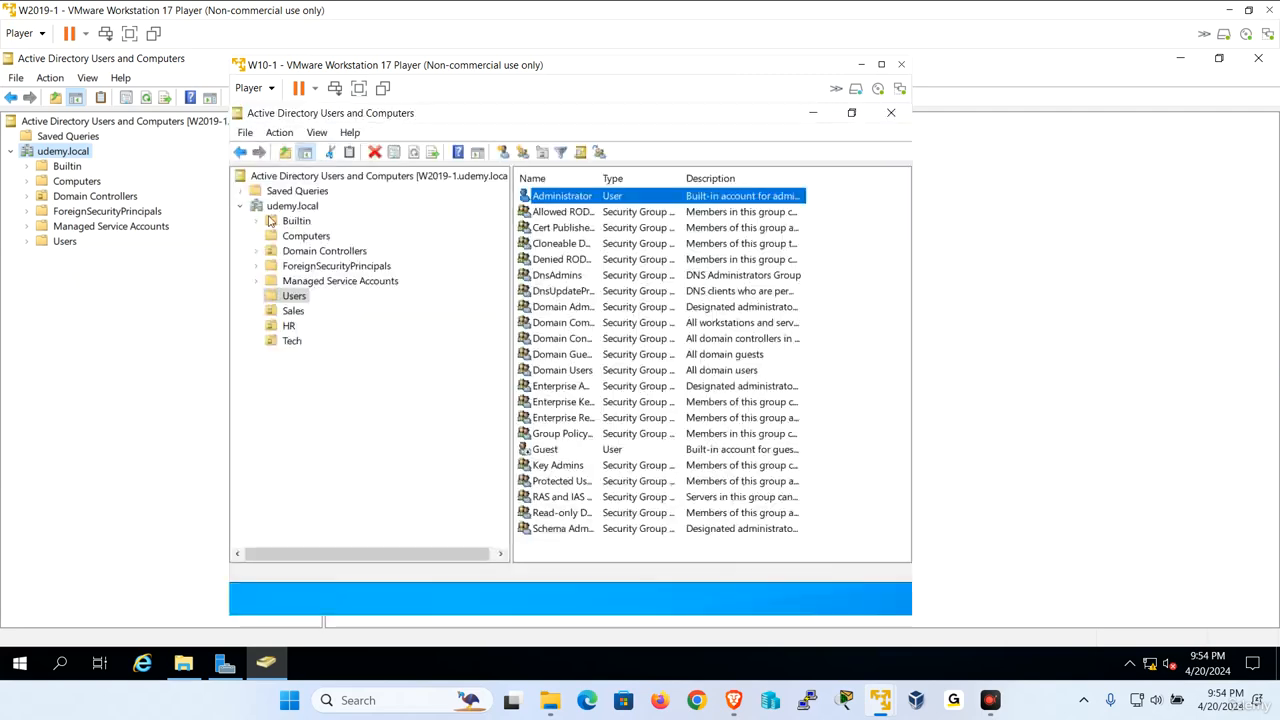
click(31, 416)
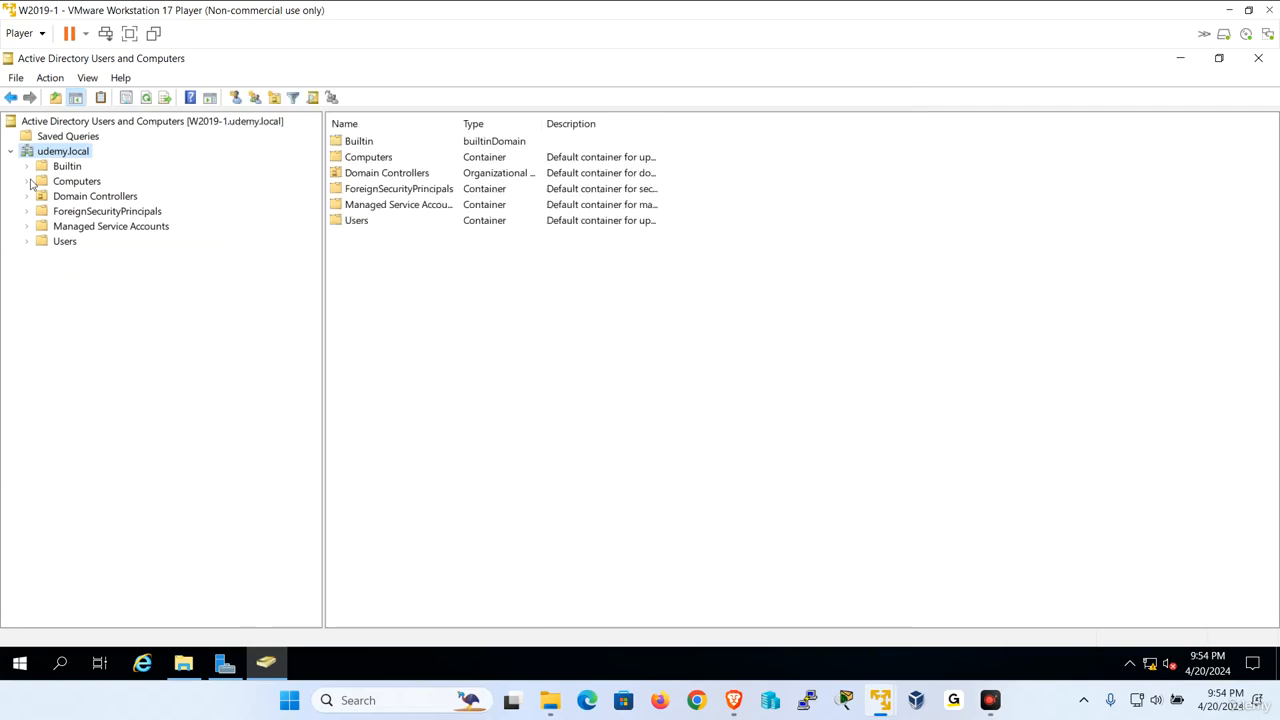
Refresh udemy.local on the server, view the HR, Sales and Tech OUs, then return to W10-1
right_click(62, 151)
click(129, 346)
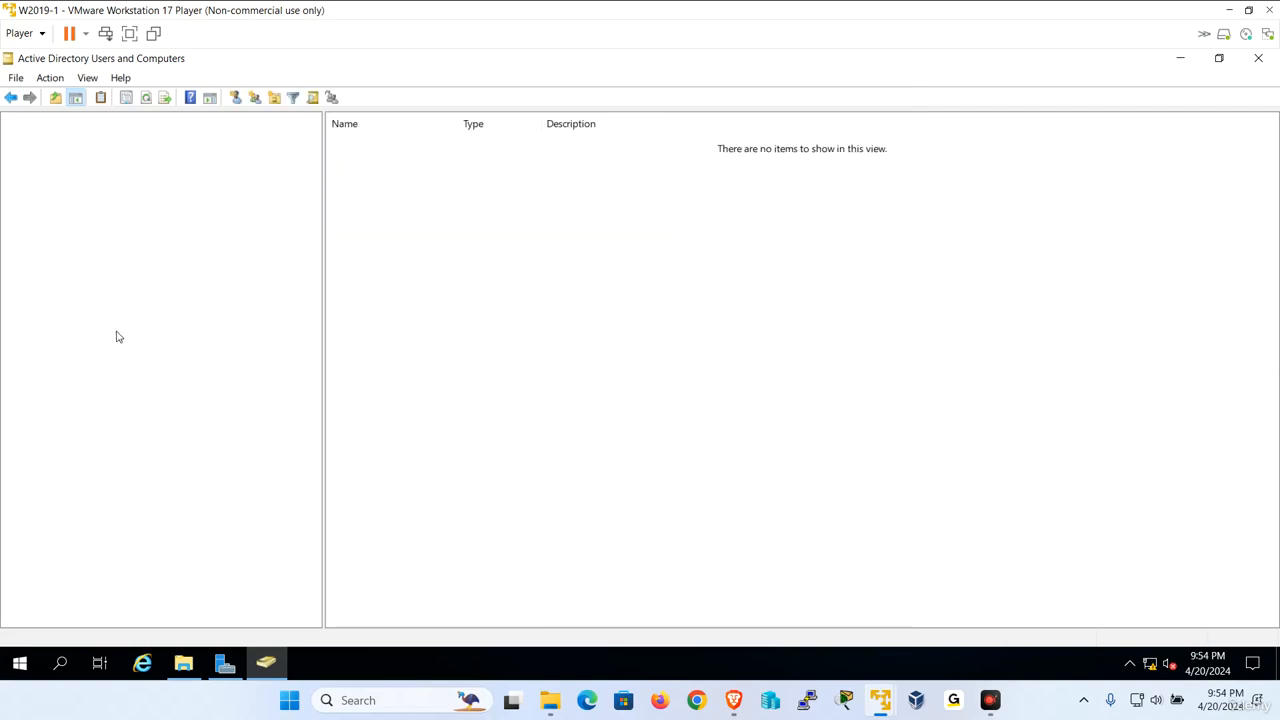
click(60, 227)
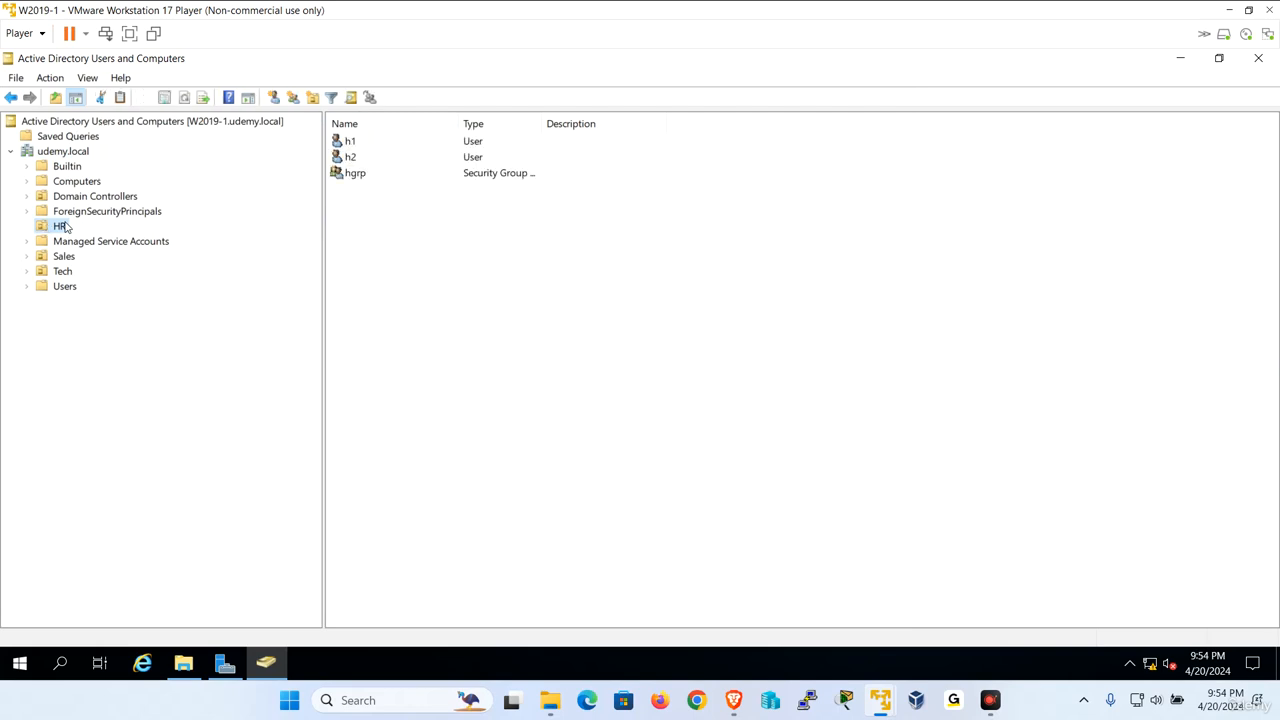
click(60, 227)
click(64, 257)
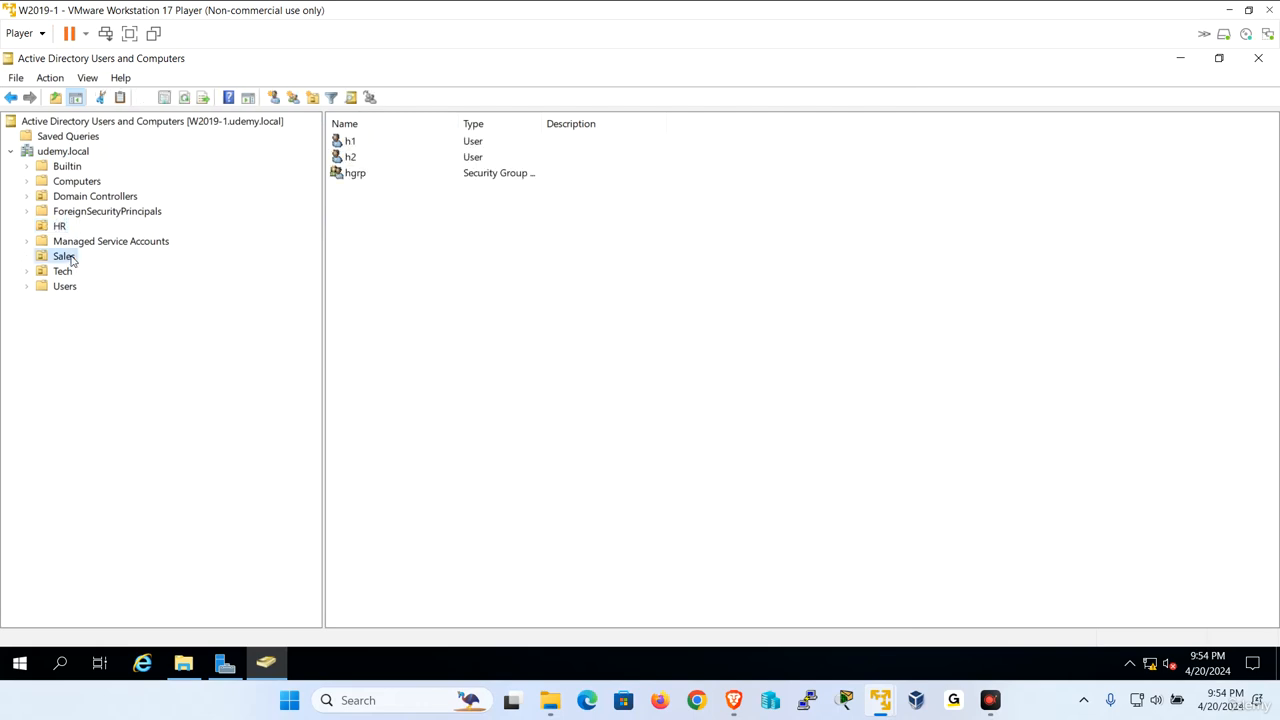
click(64, 257)
click(62, 272)
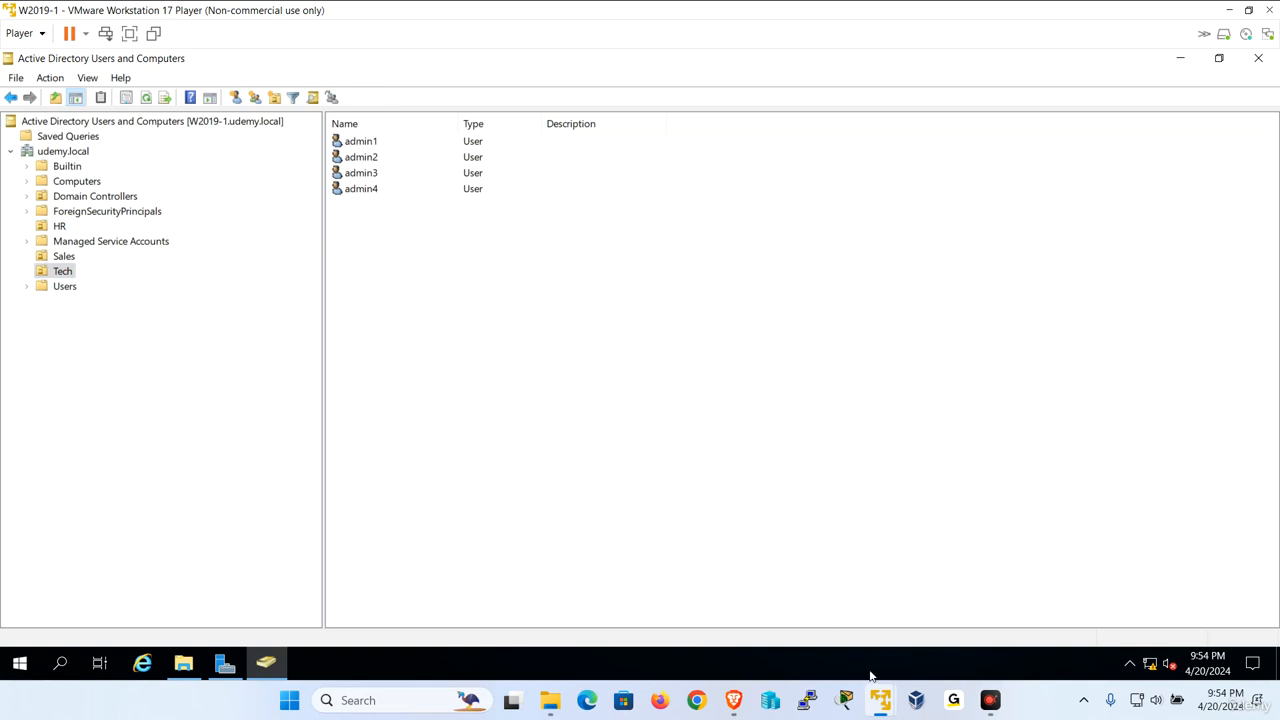
mouse_move(879, 698)
click(942, 622)
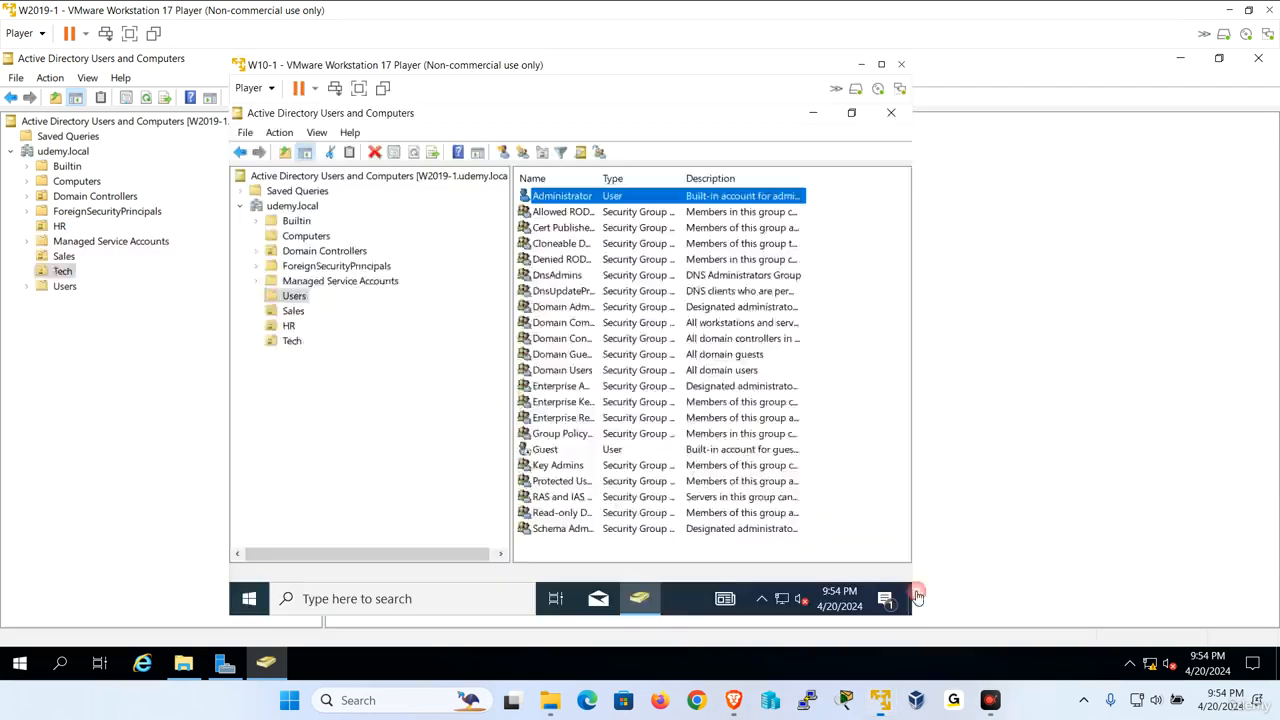
Sign out of the W10-1 client and dismiss its lock screen
right_click(255, 603)
mouse_move(371, 557)
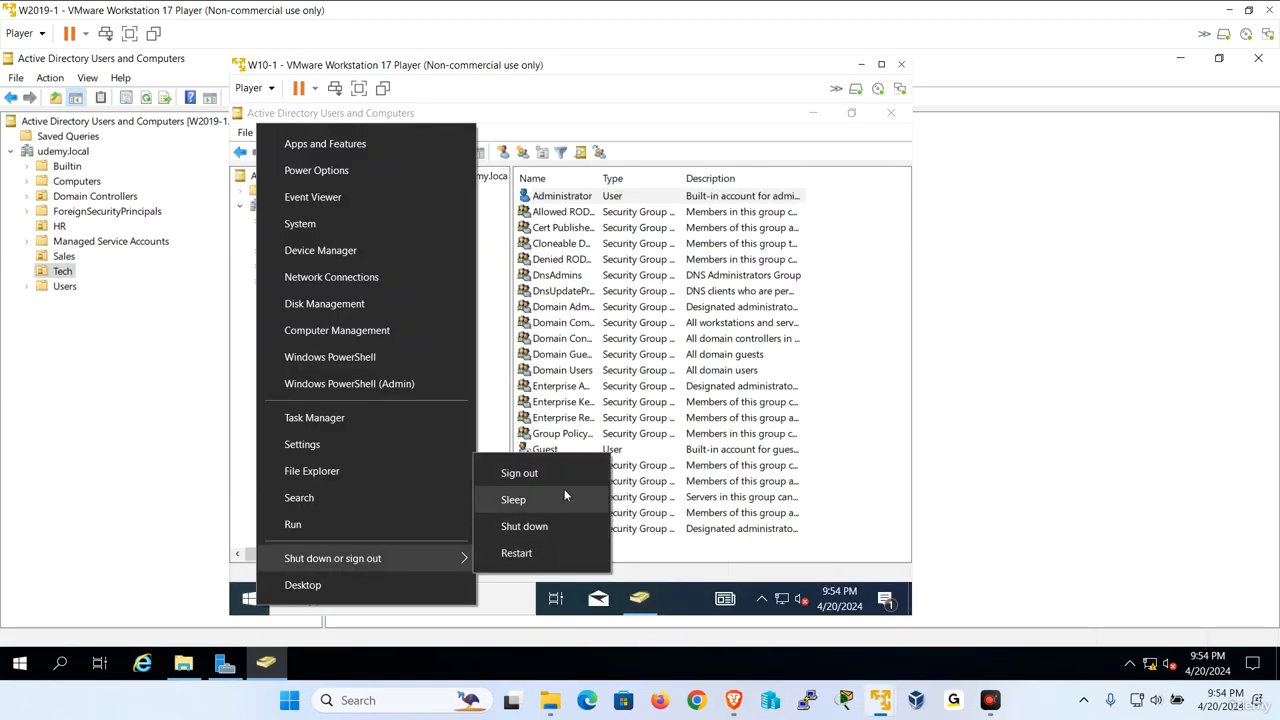
click(564, 480)
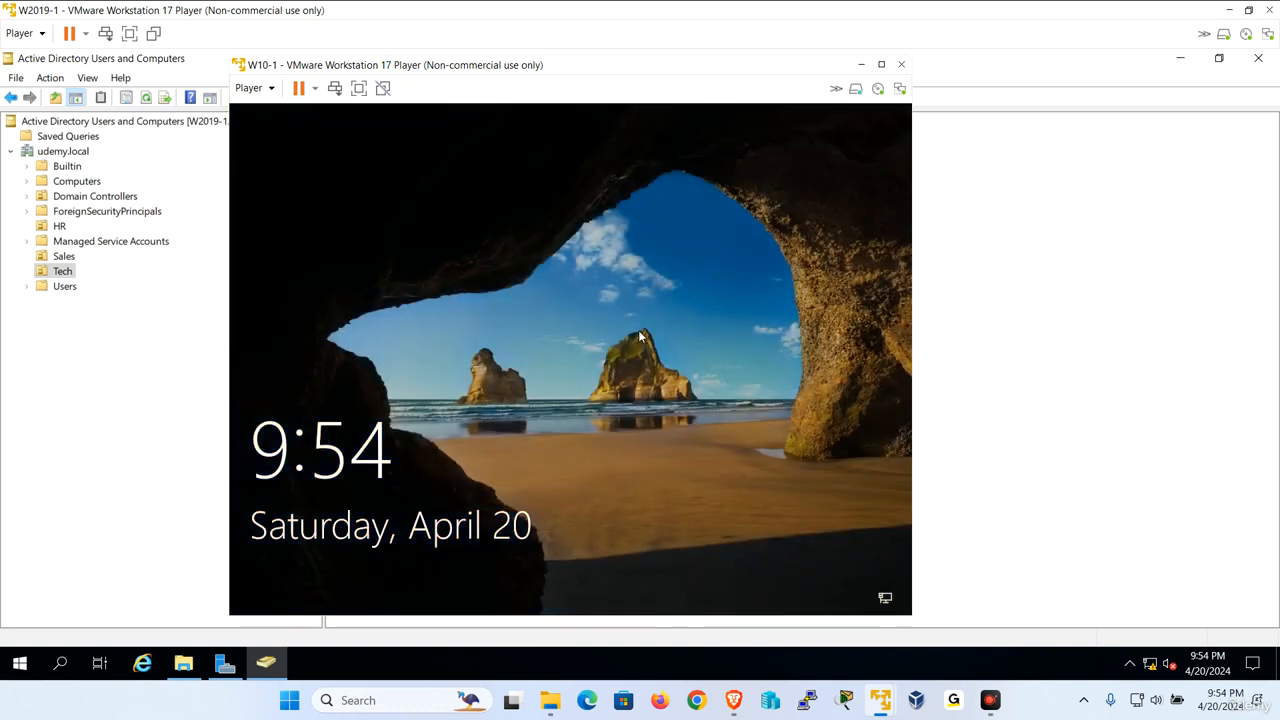
click(644, 334)
Sign in to W10-1 as Tech user admin1, then bring the W2019-1 server window forward
click(328, 578)
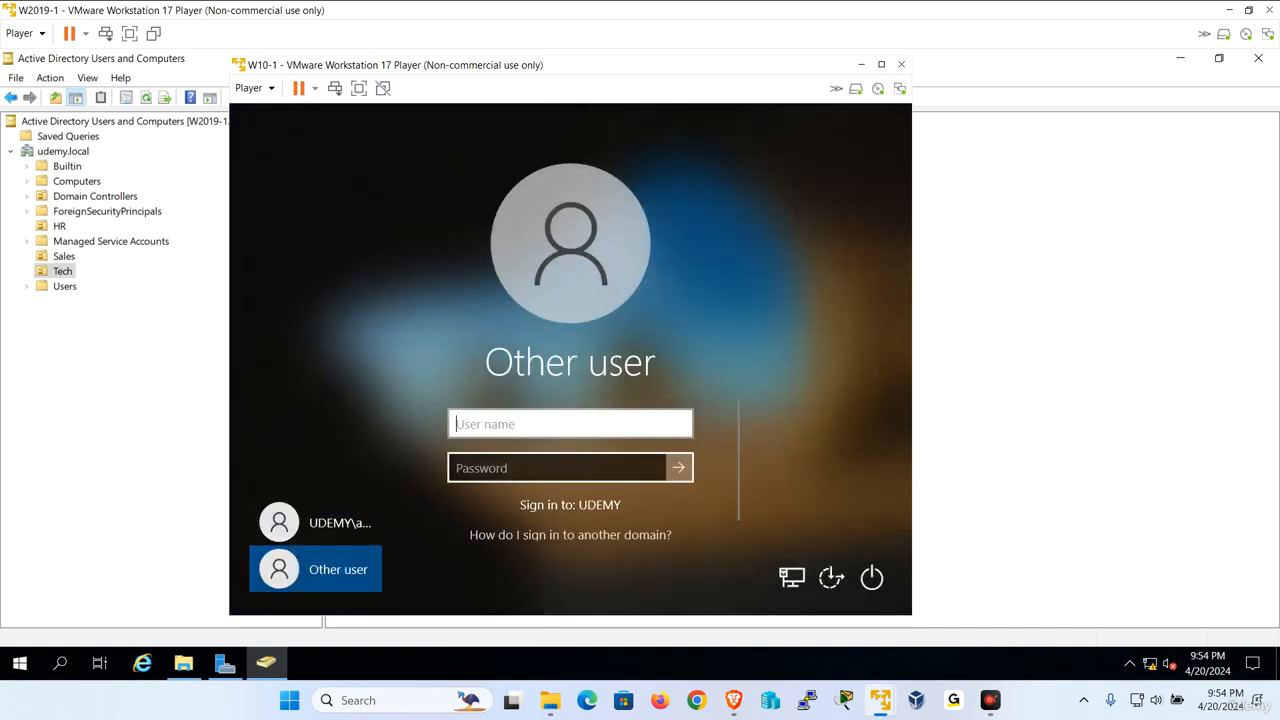
text(admin1)
key(Tab)
key(Return)
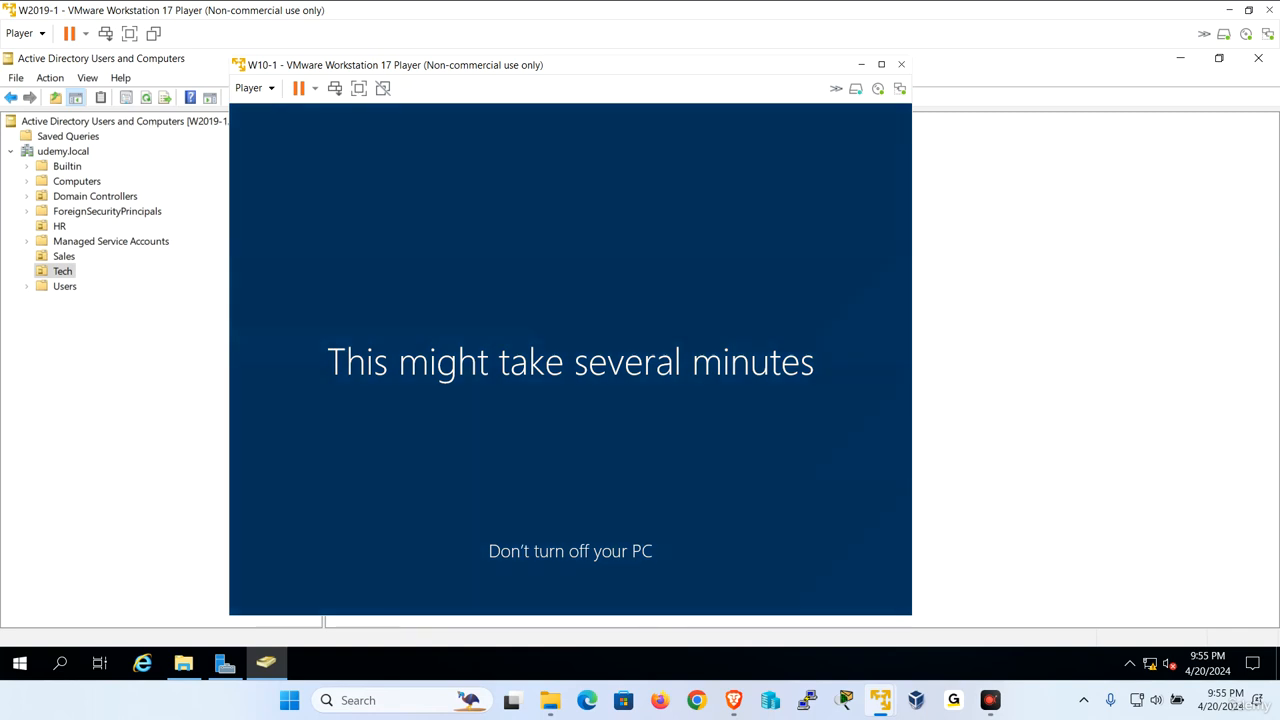
click(46, 389)
In the Users container, widen the Name column and view the Domain Users group's members
click(65, 287)
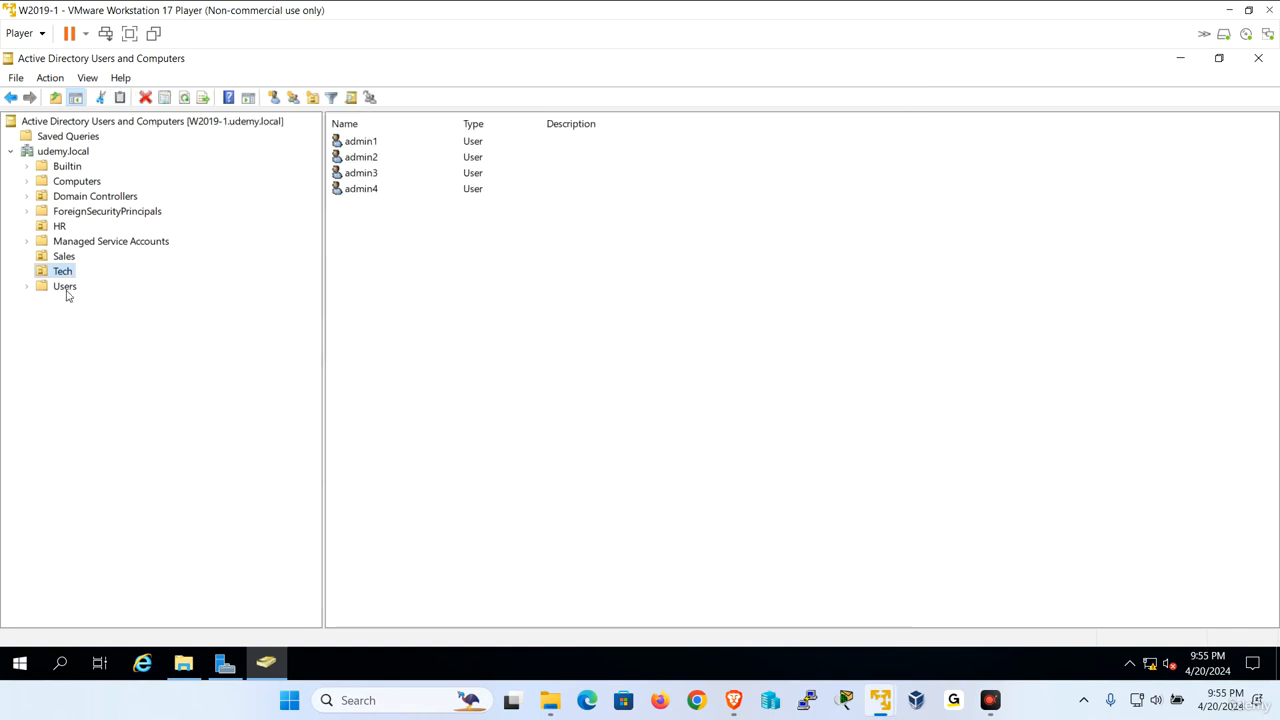
drag(460, 123, 558, 123)
click(396, 316)
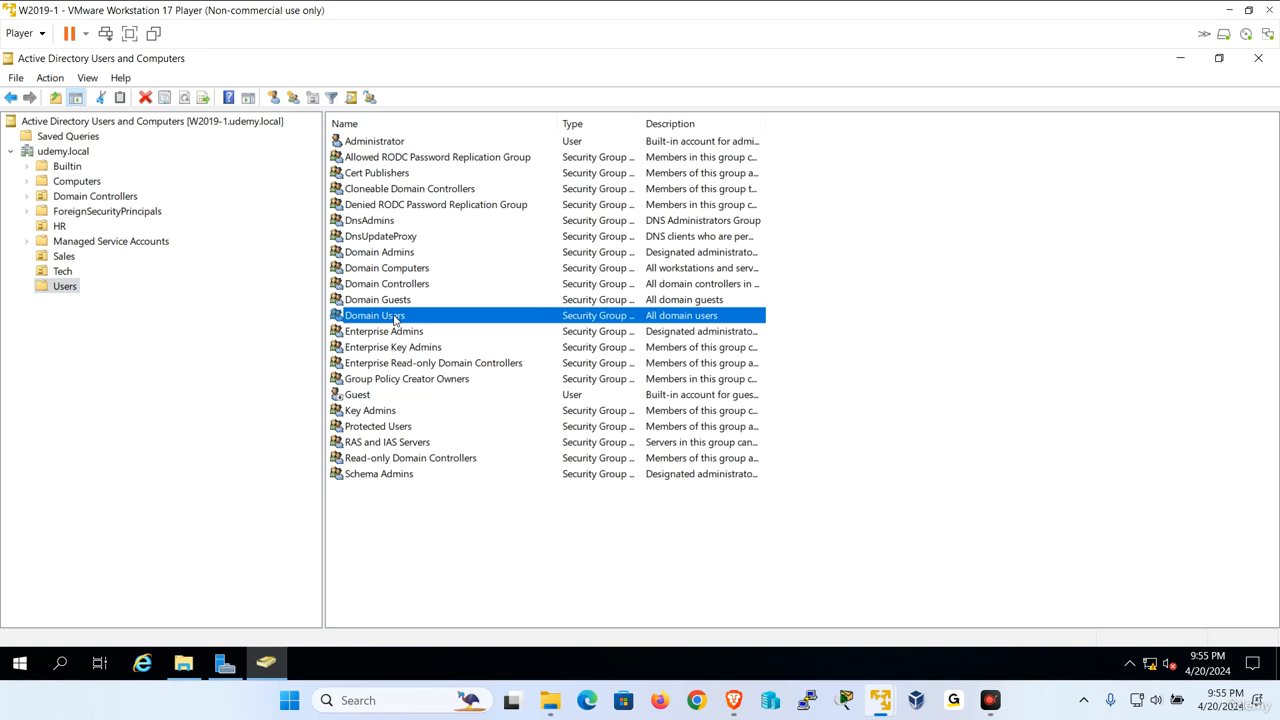
double_click(396, 316)
click(543, 245)
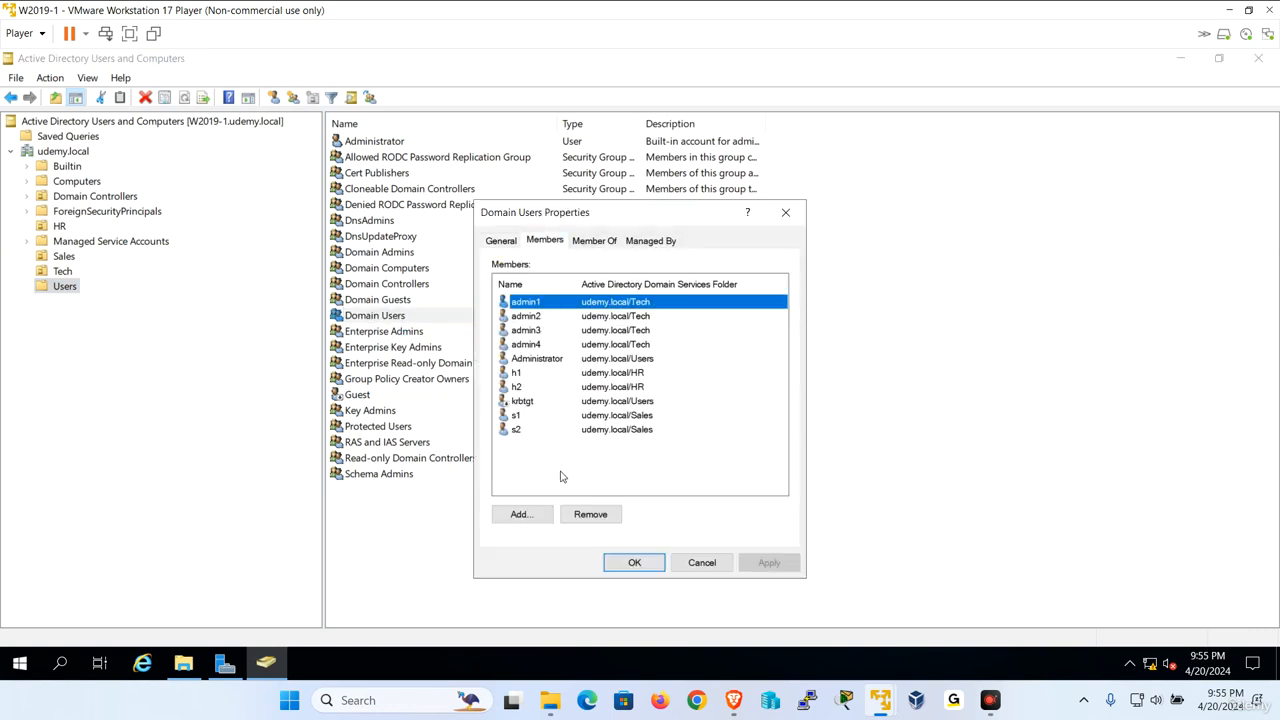
click(682, 563)
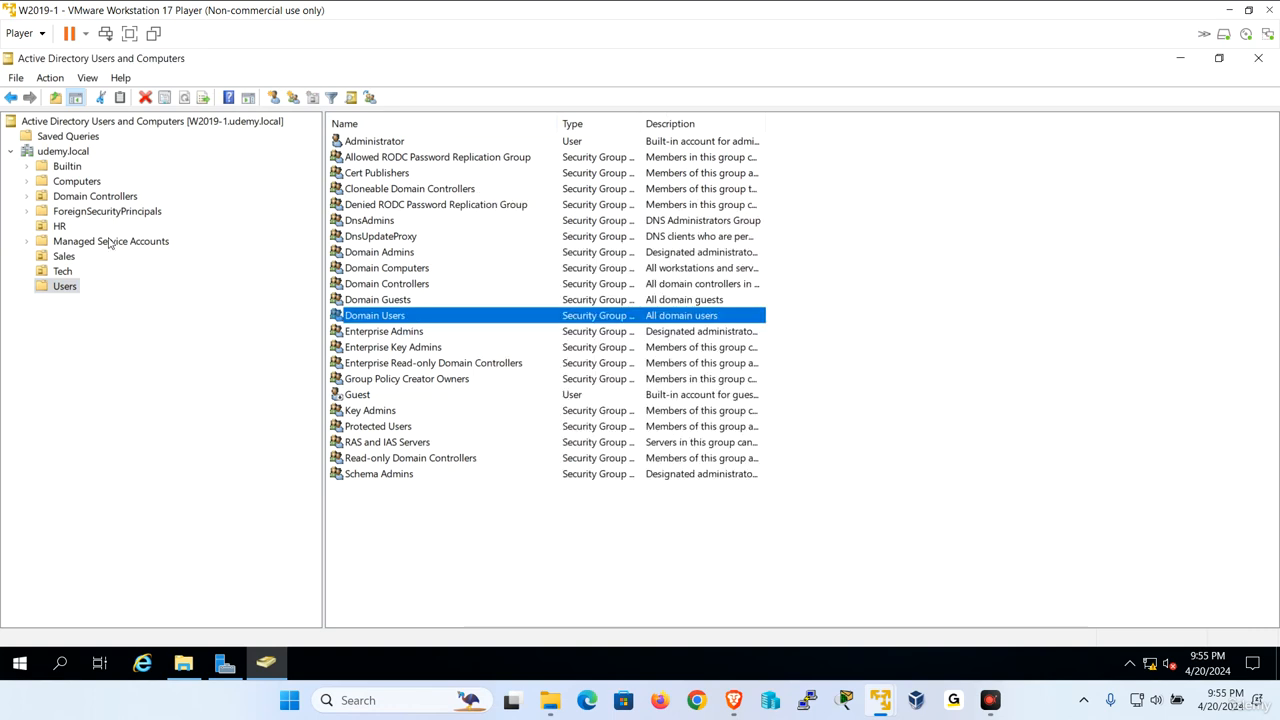
Review the Domain Admins and Enterprise Admins members, then switch to the W10-1 client
double_click(400, 254)
click(545, 240)
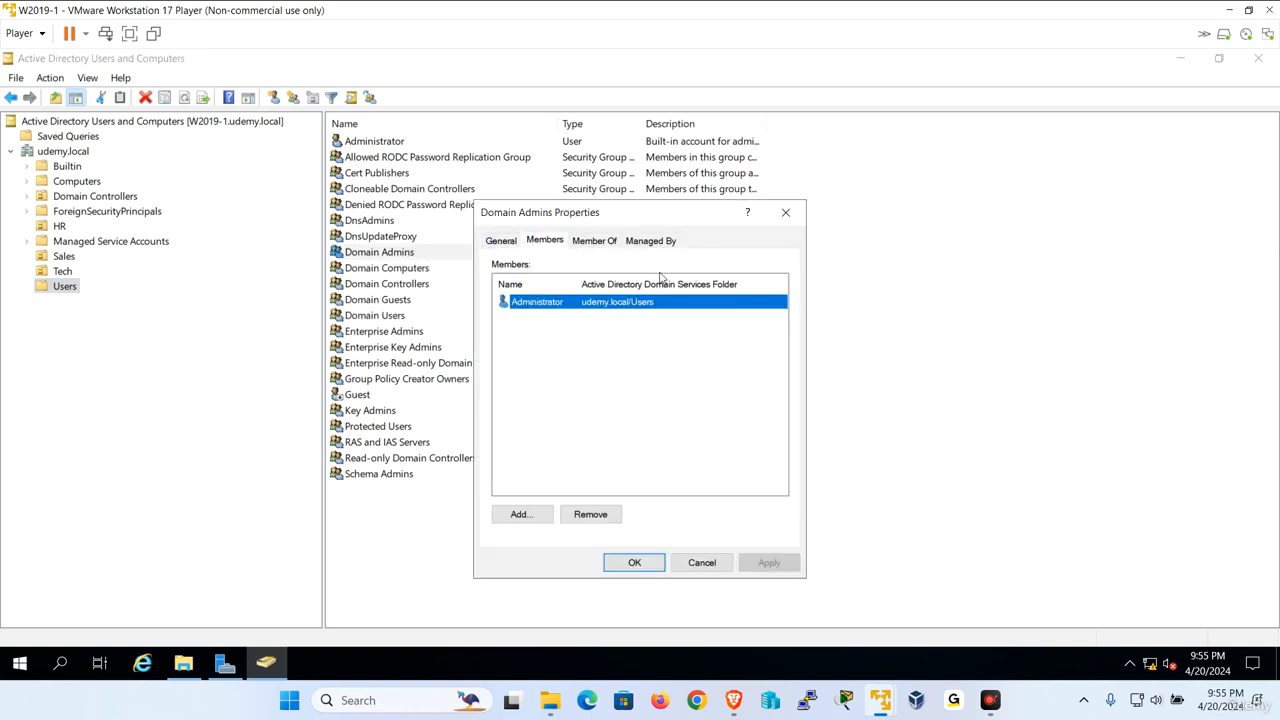
click(701, 564)
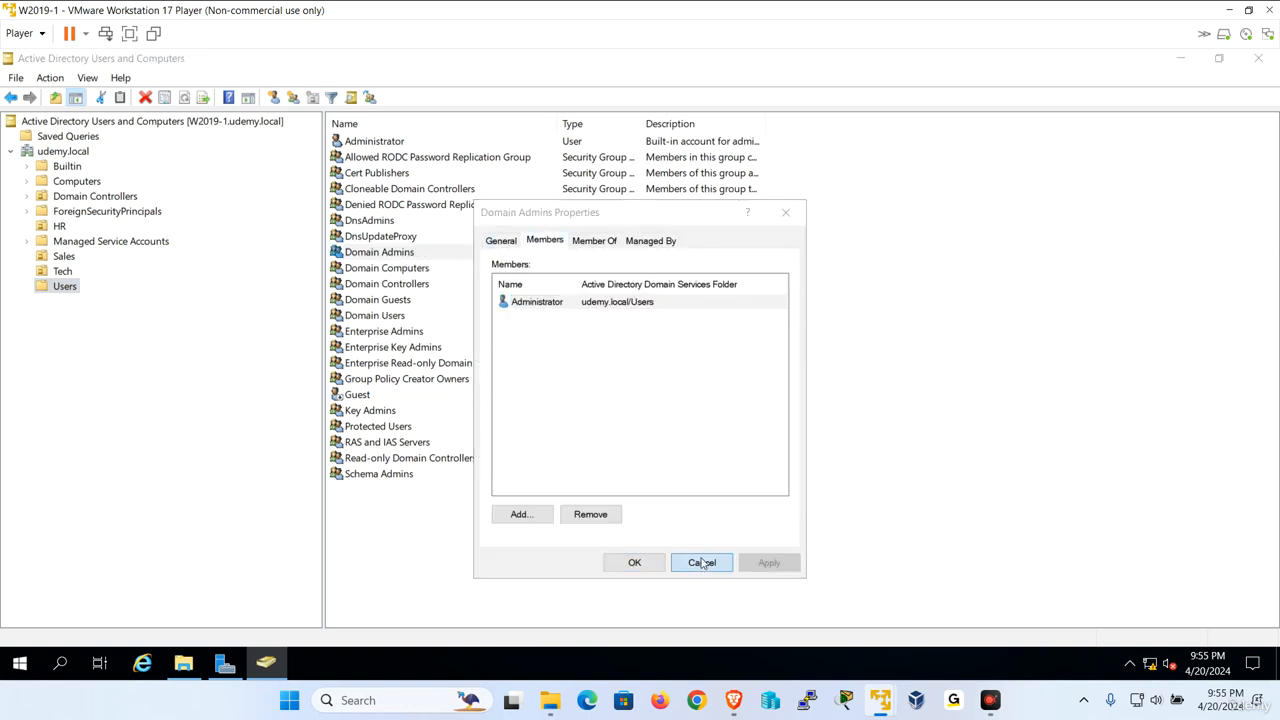
double_click(388, 331)
click(547, 242)
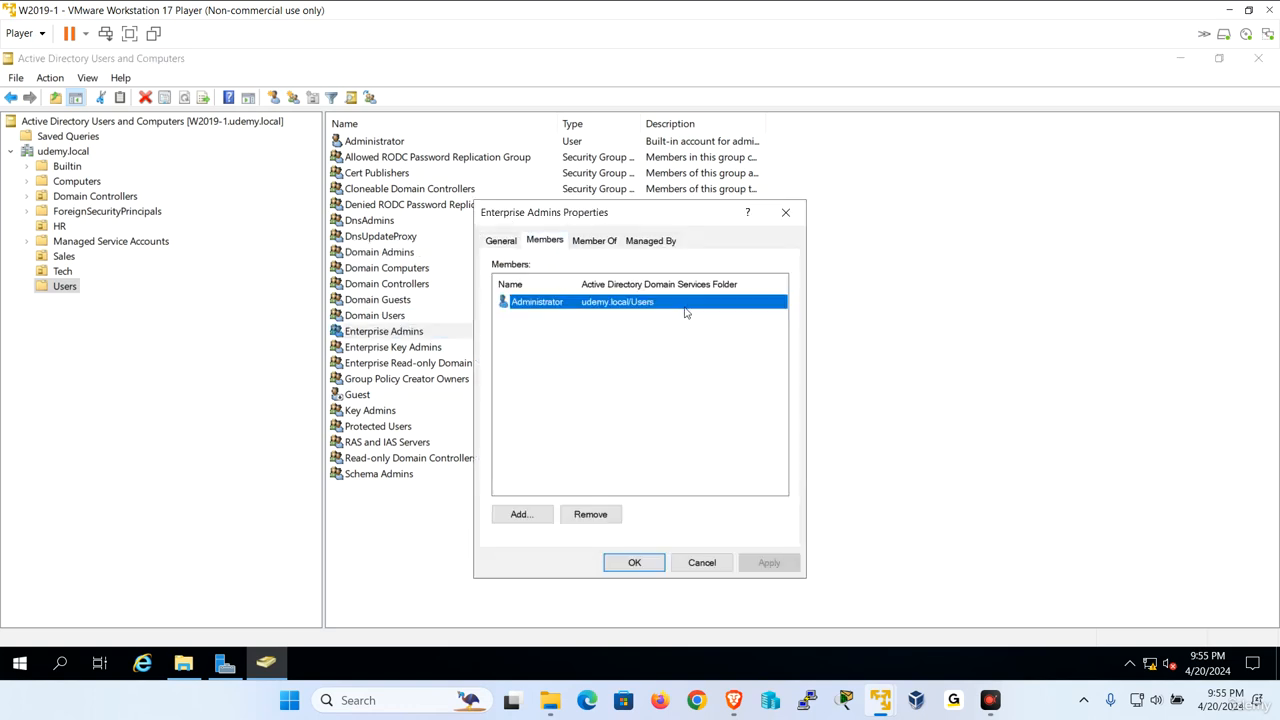
click(700, 563)
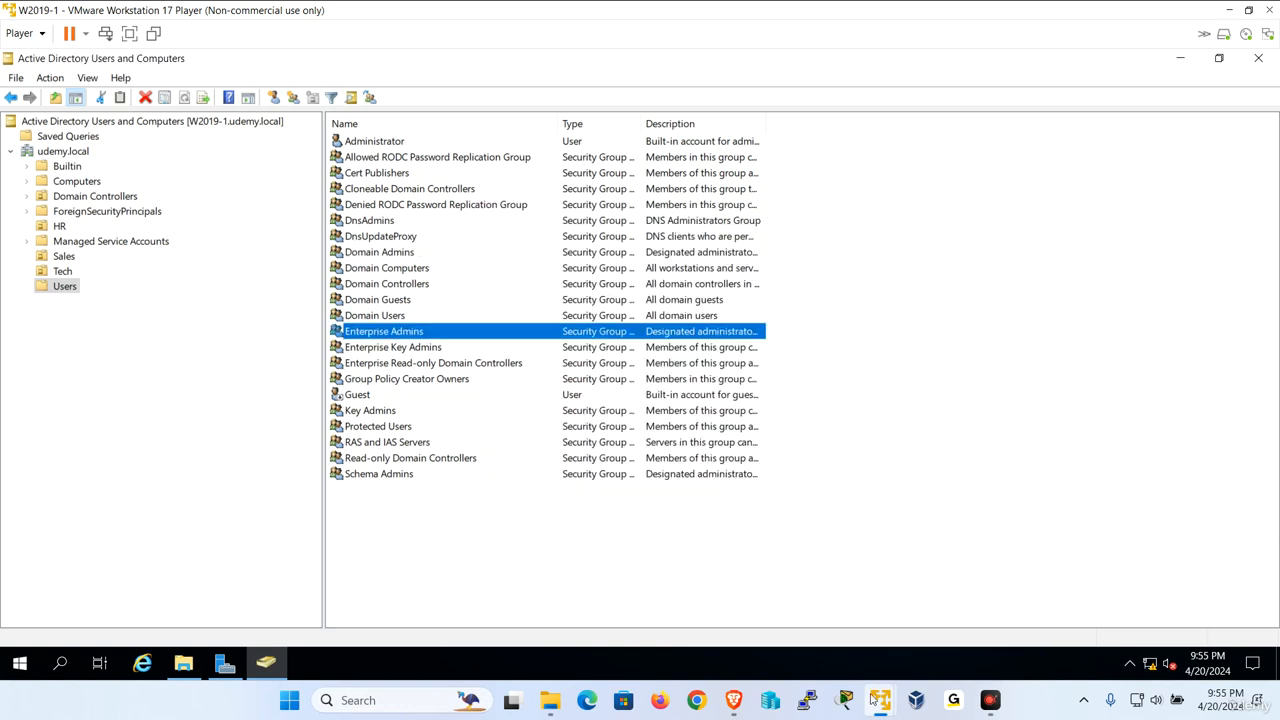
mouse_move(873, 700)
click(956, 597)
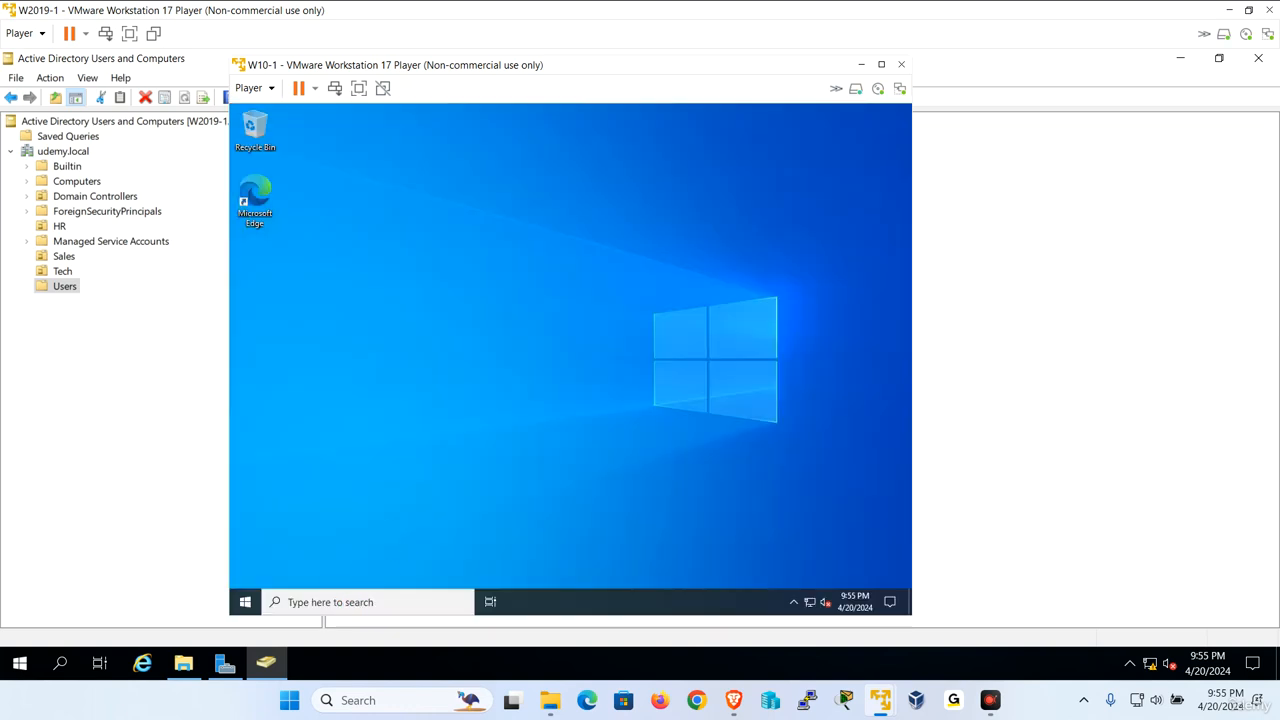
Launch Active Directory Users and Computers on W10-1 via search 'act' and open the HR OU
click(350, 604)
text(act)
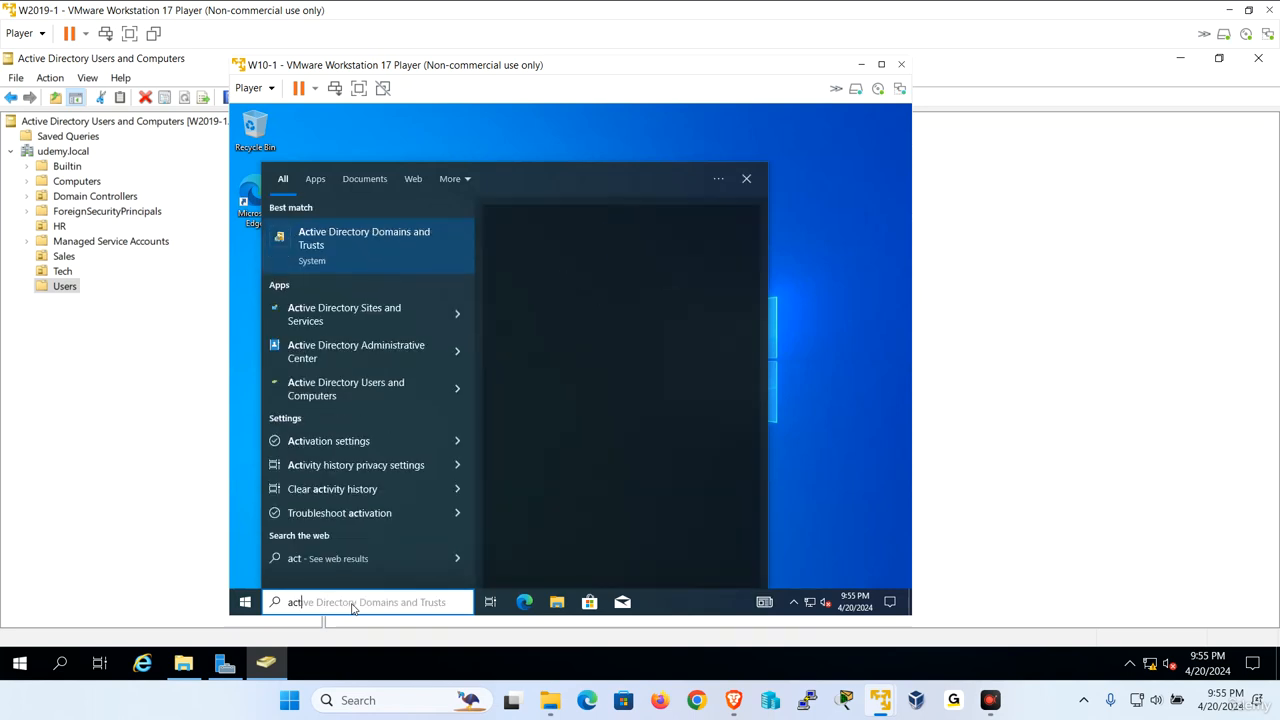
click(389, 388)
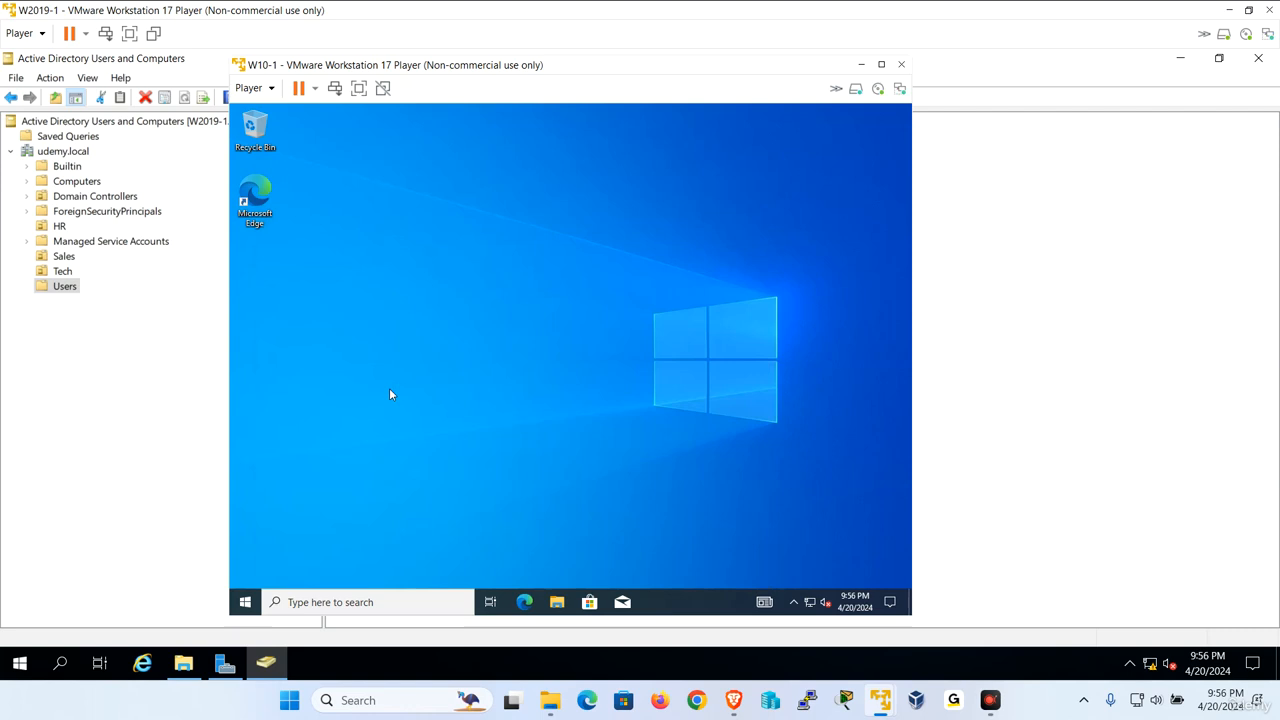
click(358, 249)
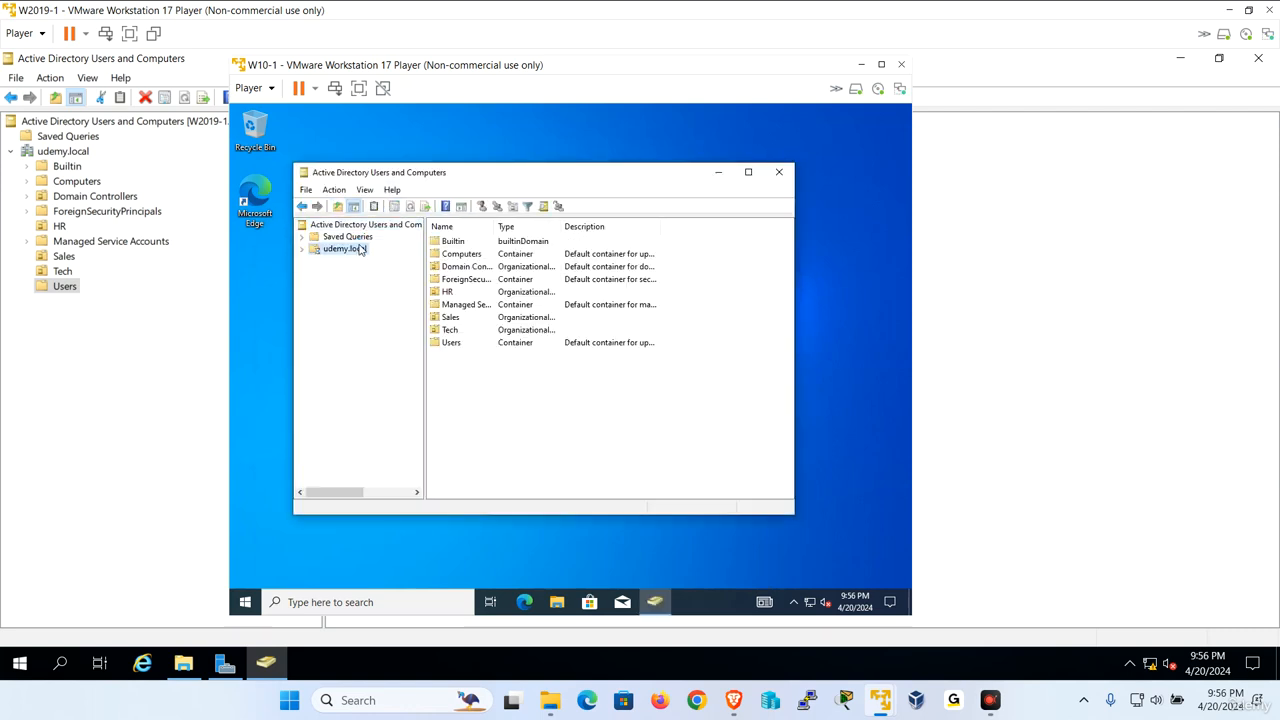
double_click(359, 249)
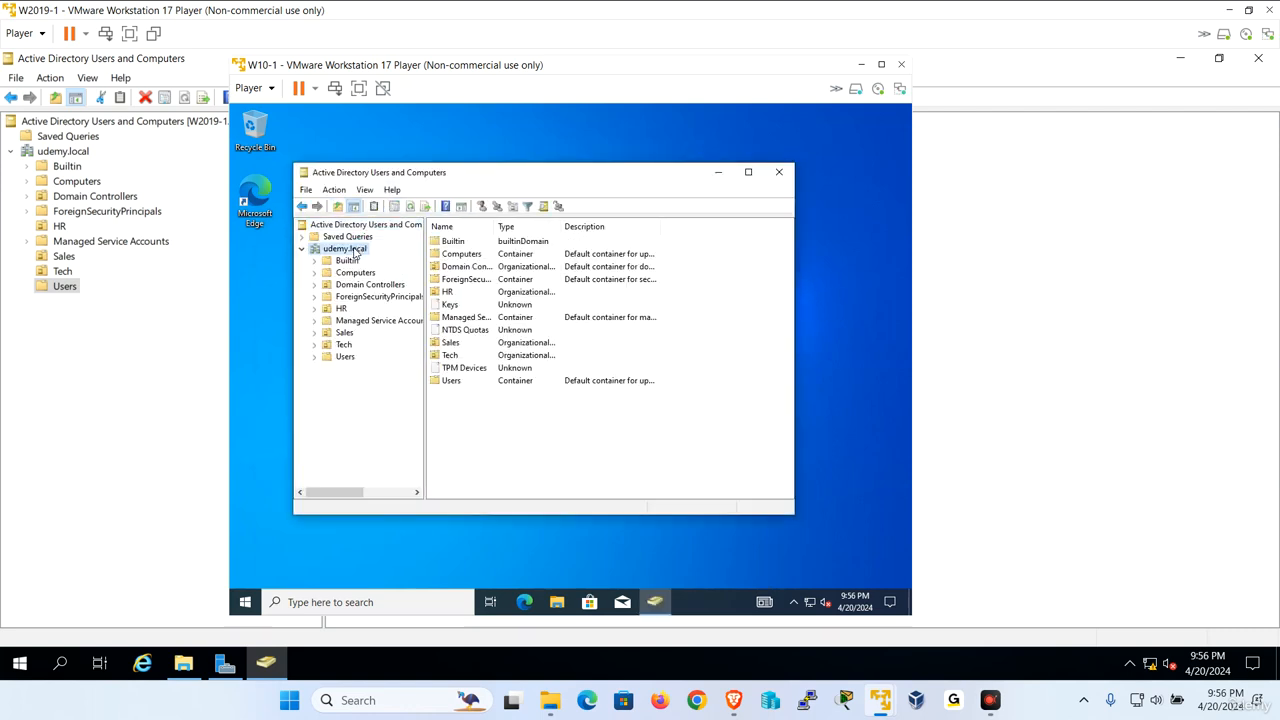
click(342, 308)
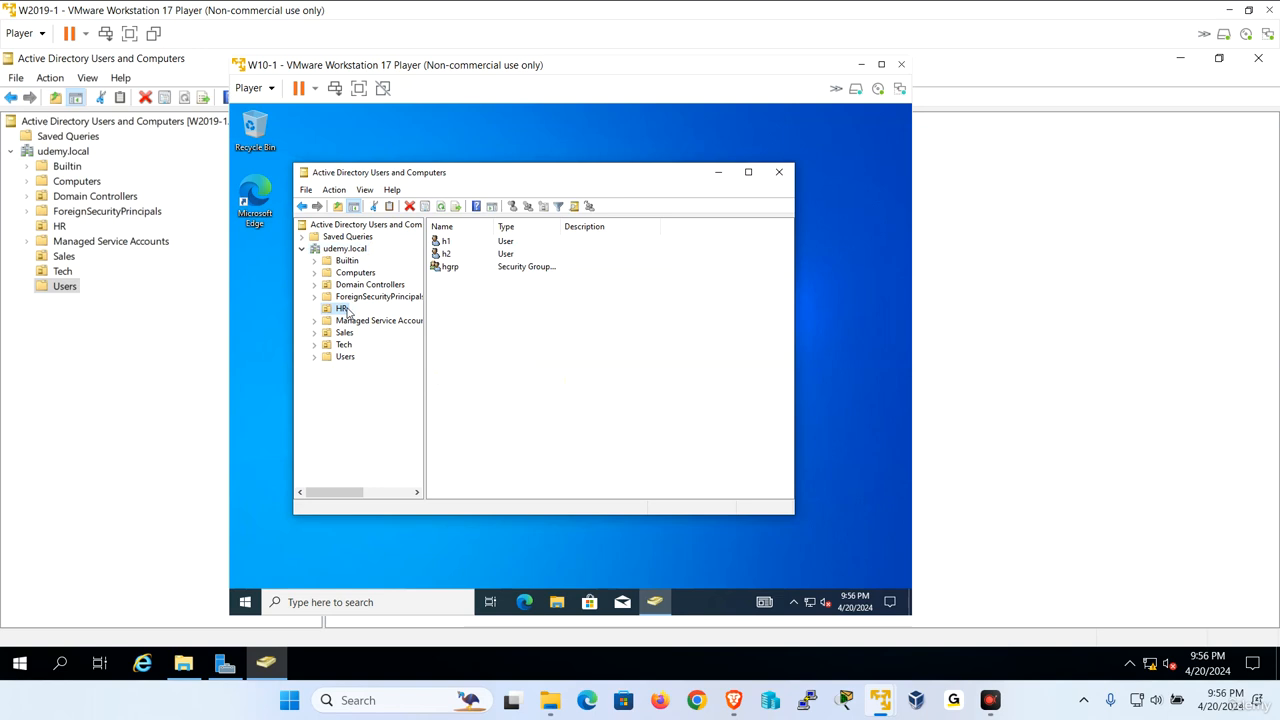
Try resetting the first HR user's password and dismiss the refusal error
right_click(445, 242)
click(470, 281)
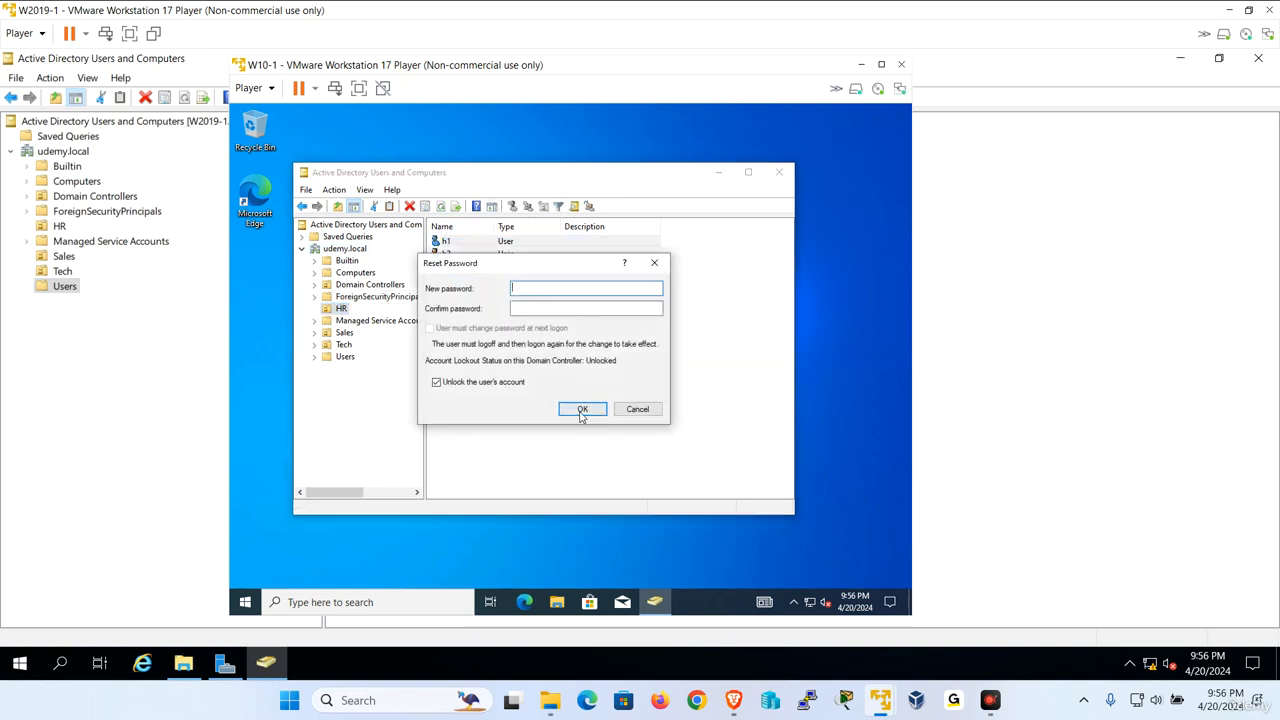
click(581, 412)
click(665, 404)
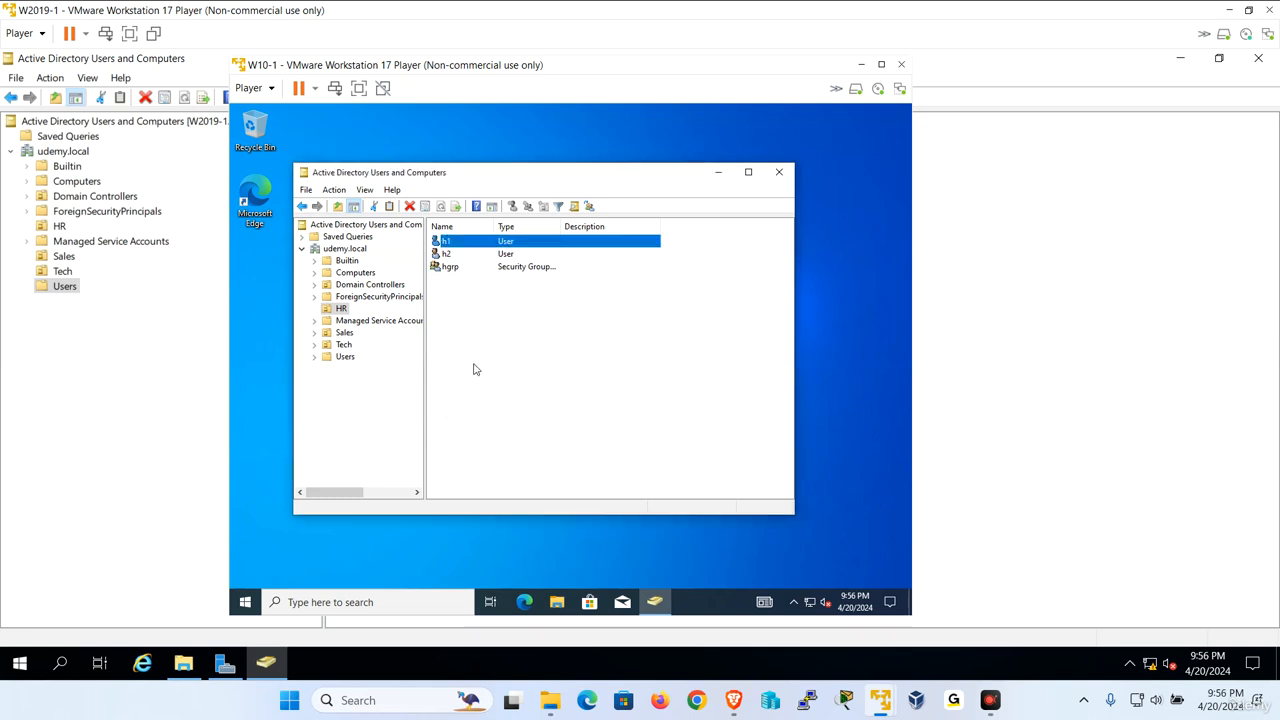